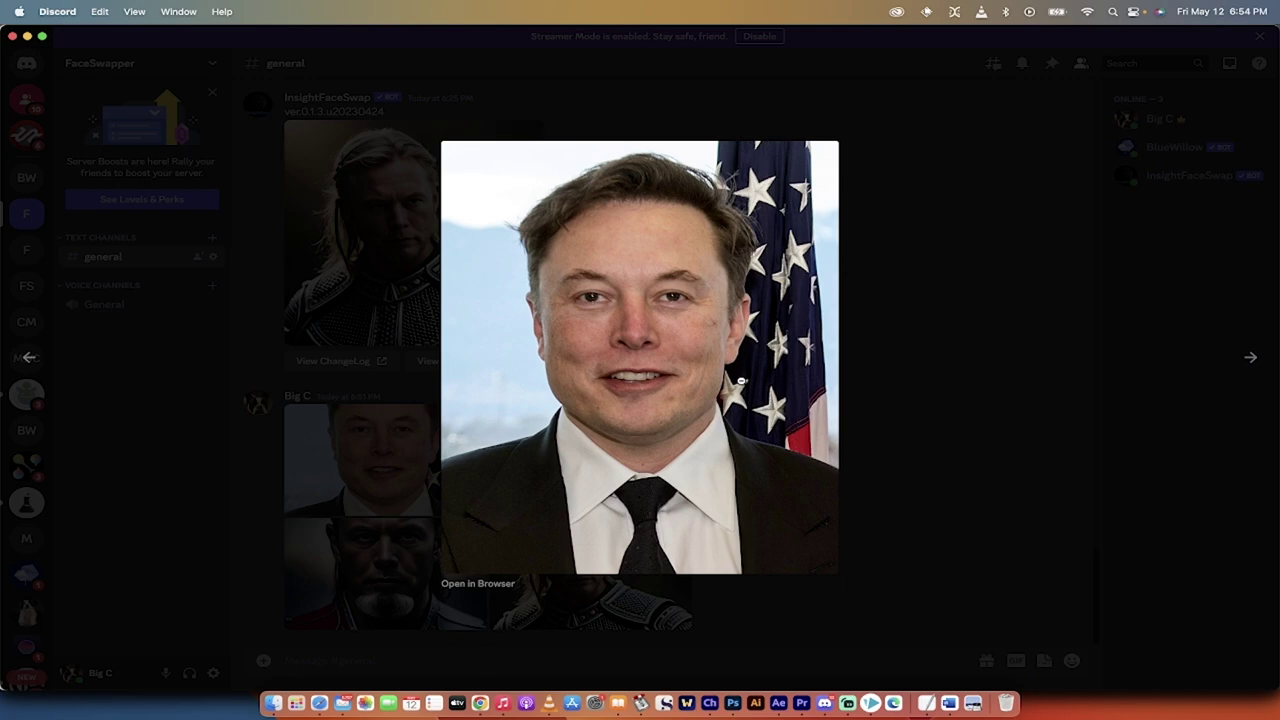
Advance the image viewer from the source portrait photo to the face-swapped armoured warrior image
left_click(1251, 360)
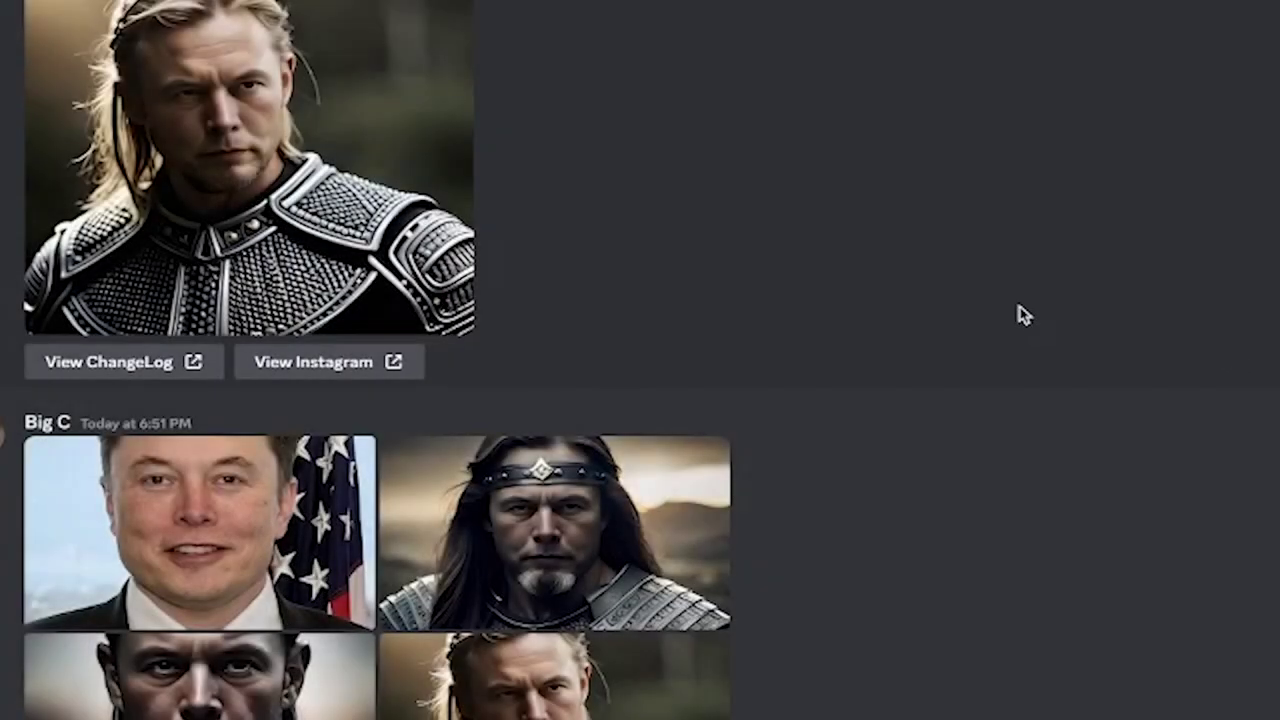
scroll(1045, 229, "up", 2)
scroll(871, 283, "up", 15)
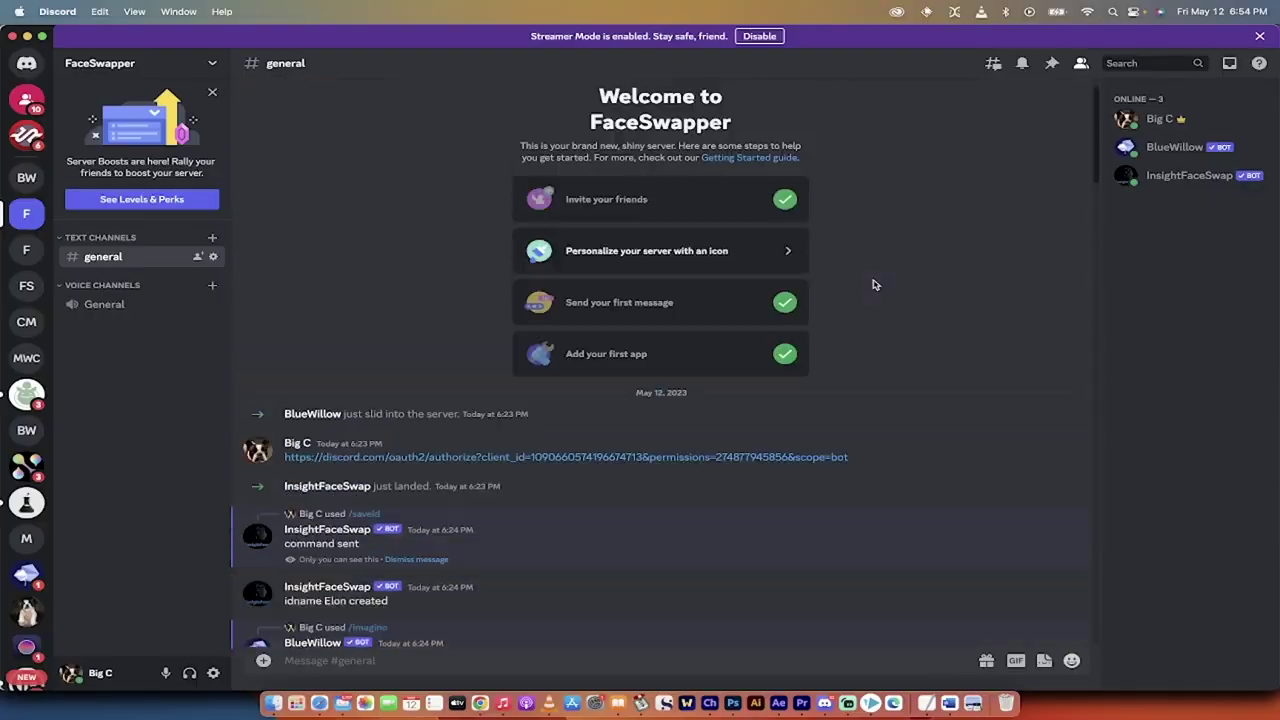
scroll(860, 450, "down", 10)
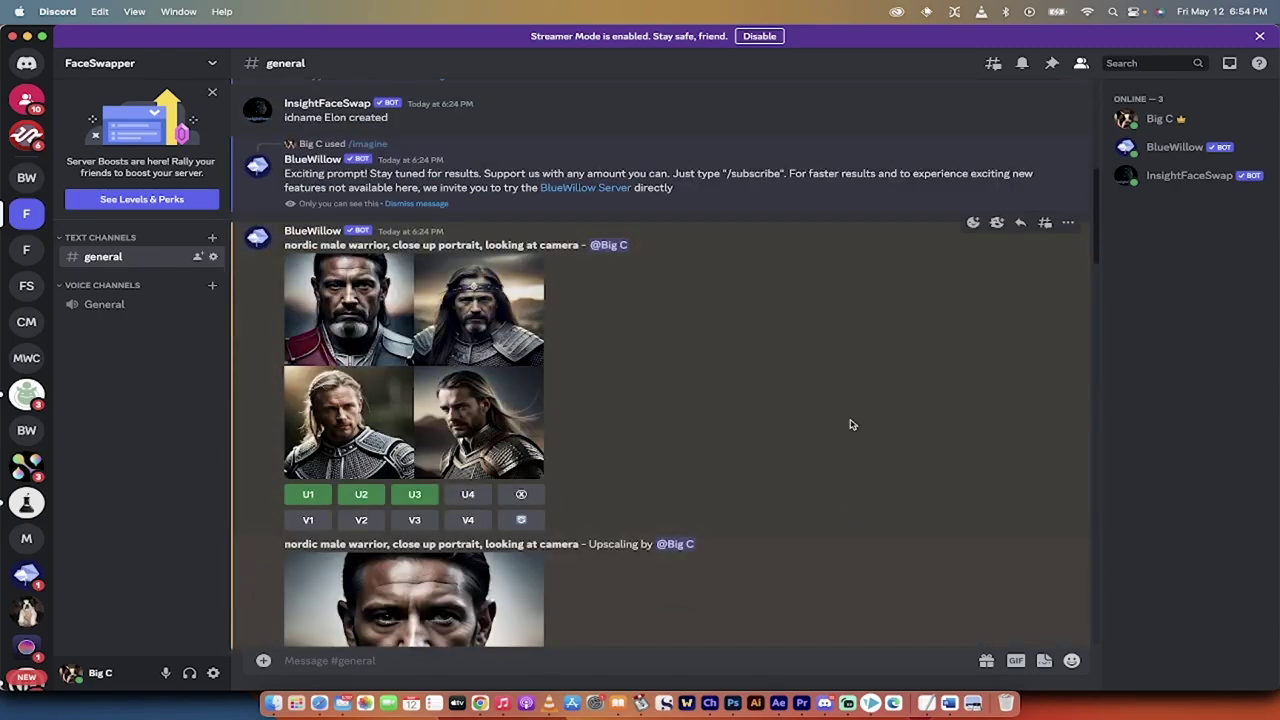
scroll(848, 424, "down", 3)
left_click(414, 247)
left_click(1036, 352)
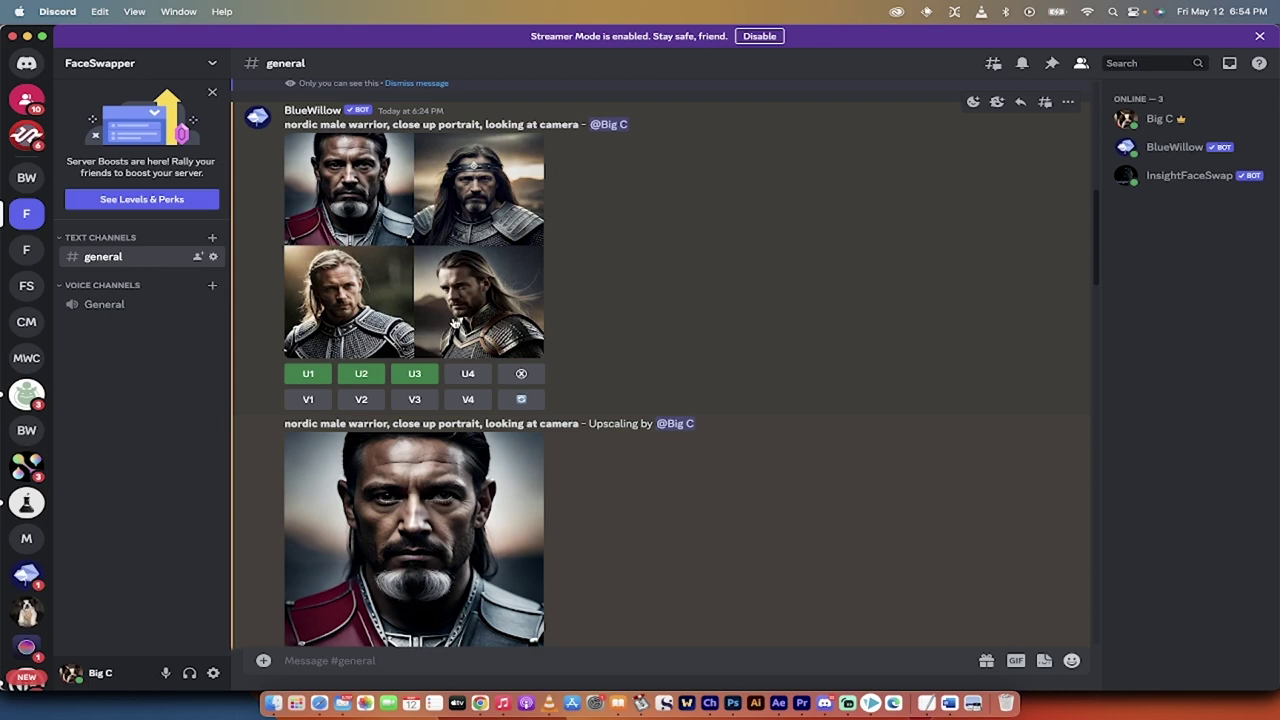
scroll(731, 530, "down", 1)
scroll(731, 530, "down", 3)
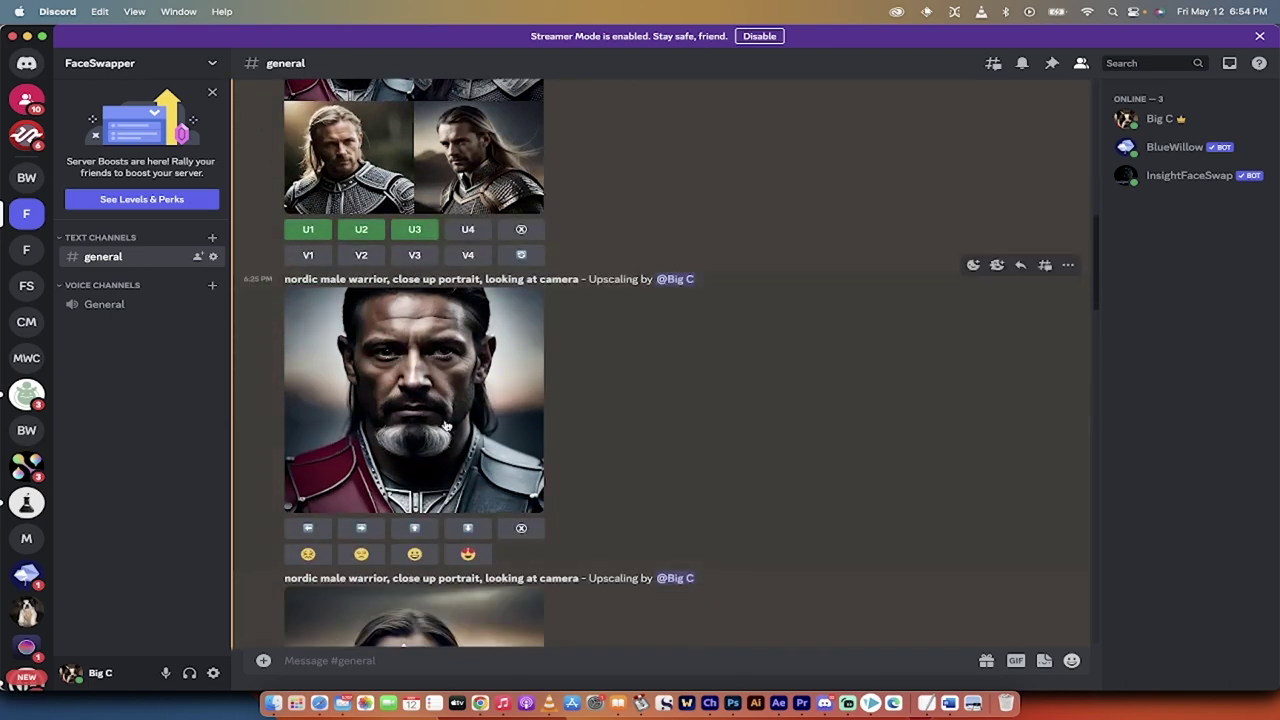
scroll(446, 425, "down", 10)
scroll(446, 425, "down", 4)
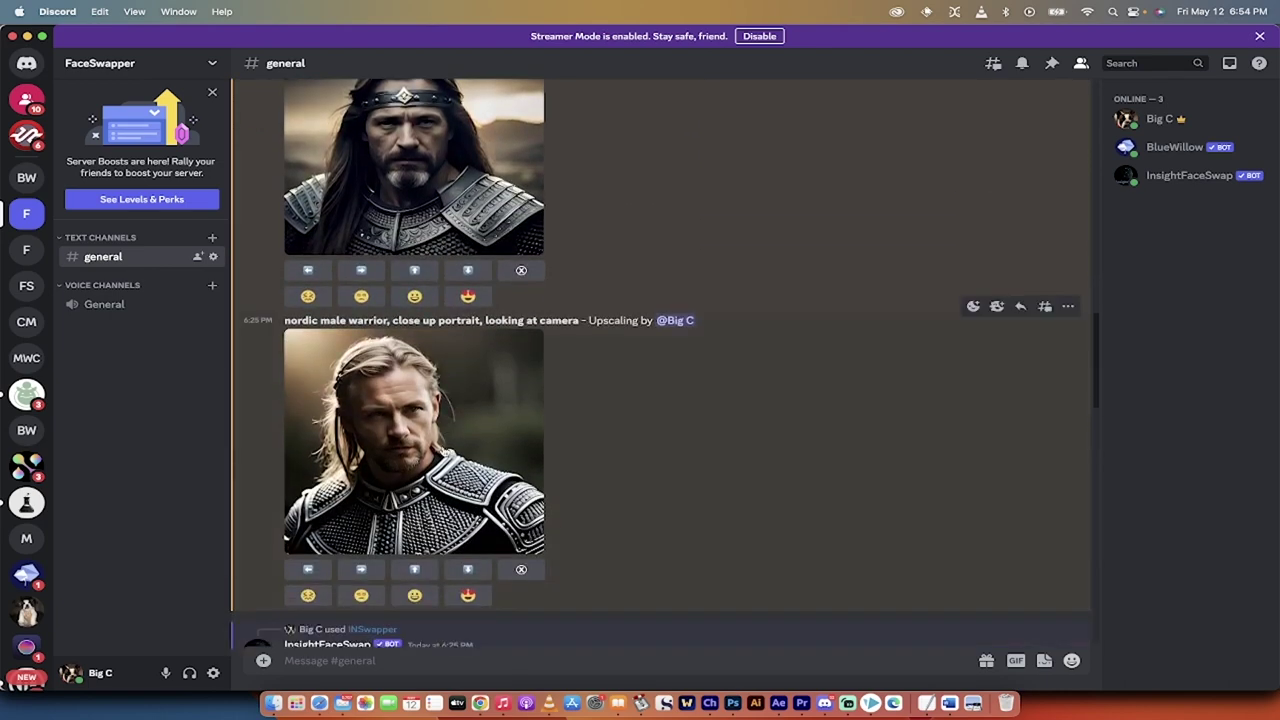
scroll(444, 452, "down", 7)
scroll(444, 452, "down", 3)
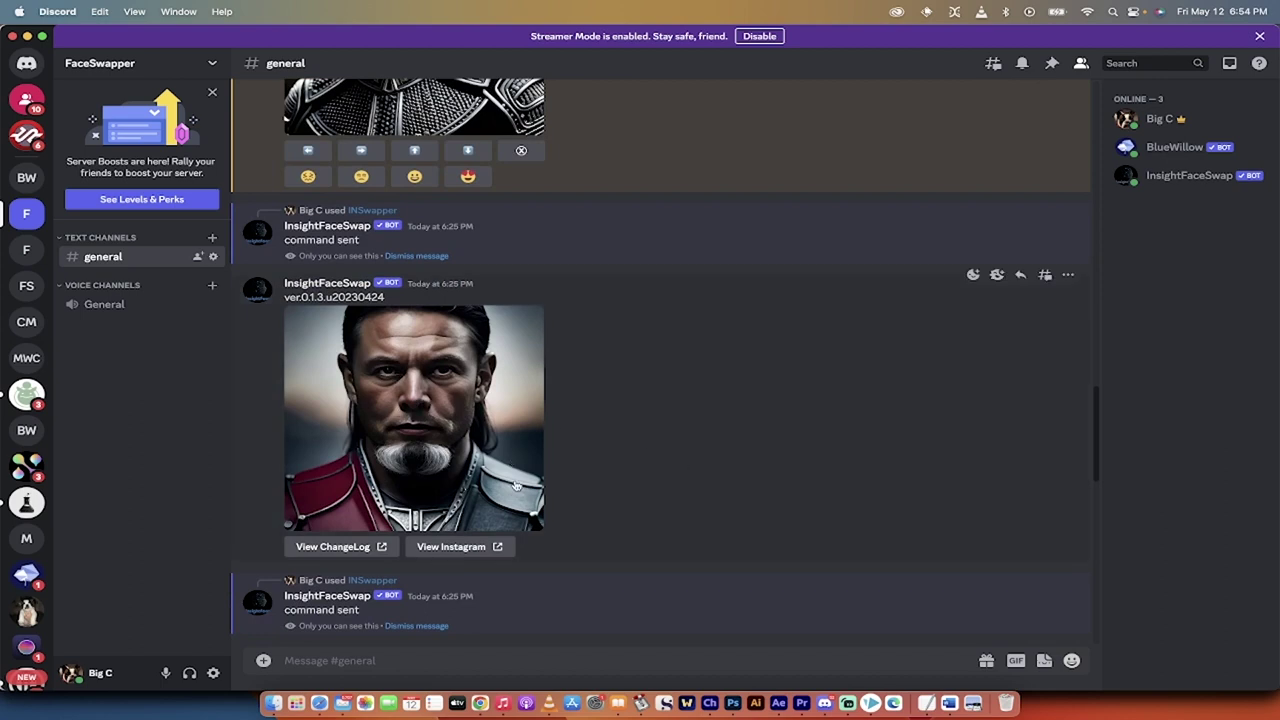
scroll(512, 494, "down", 1)
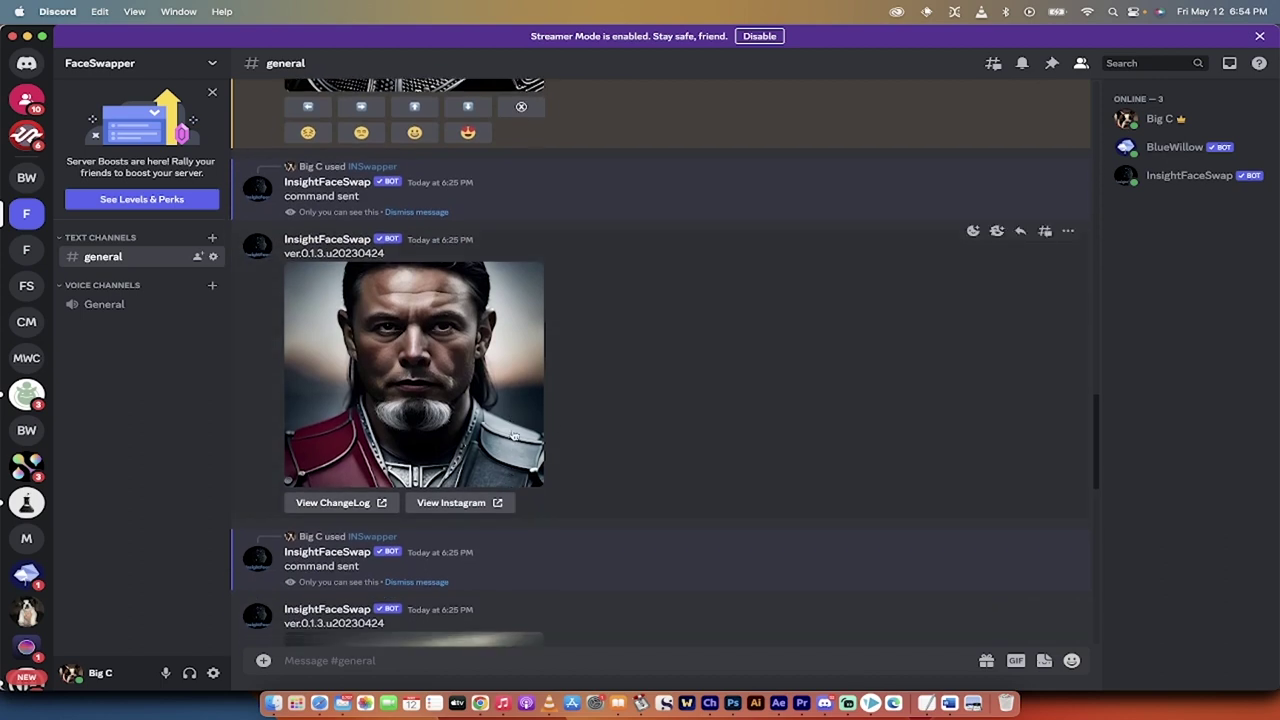
scroll(498, 441, "down", 2)
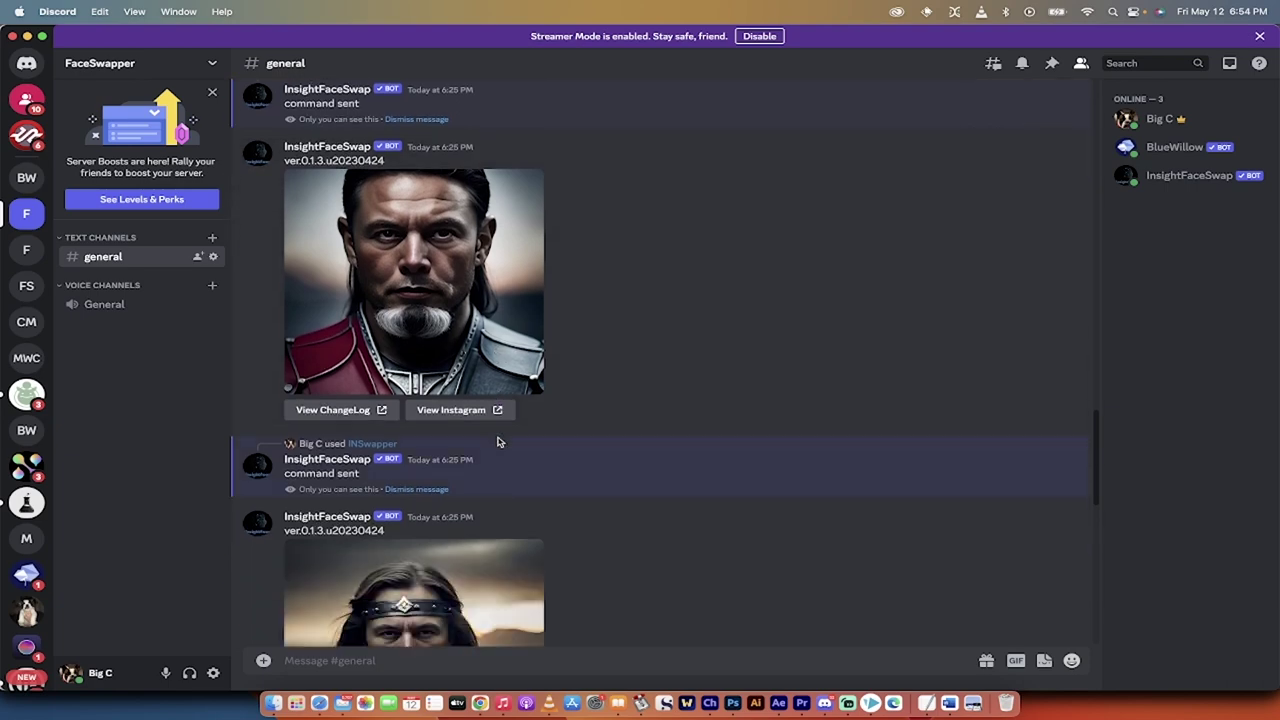
scroll(500, 437, "down", 5)
scroll(477, 470, "down", 5)
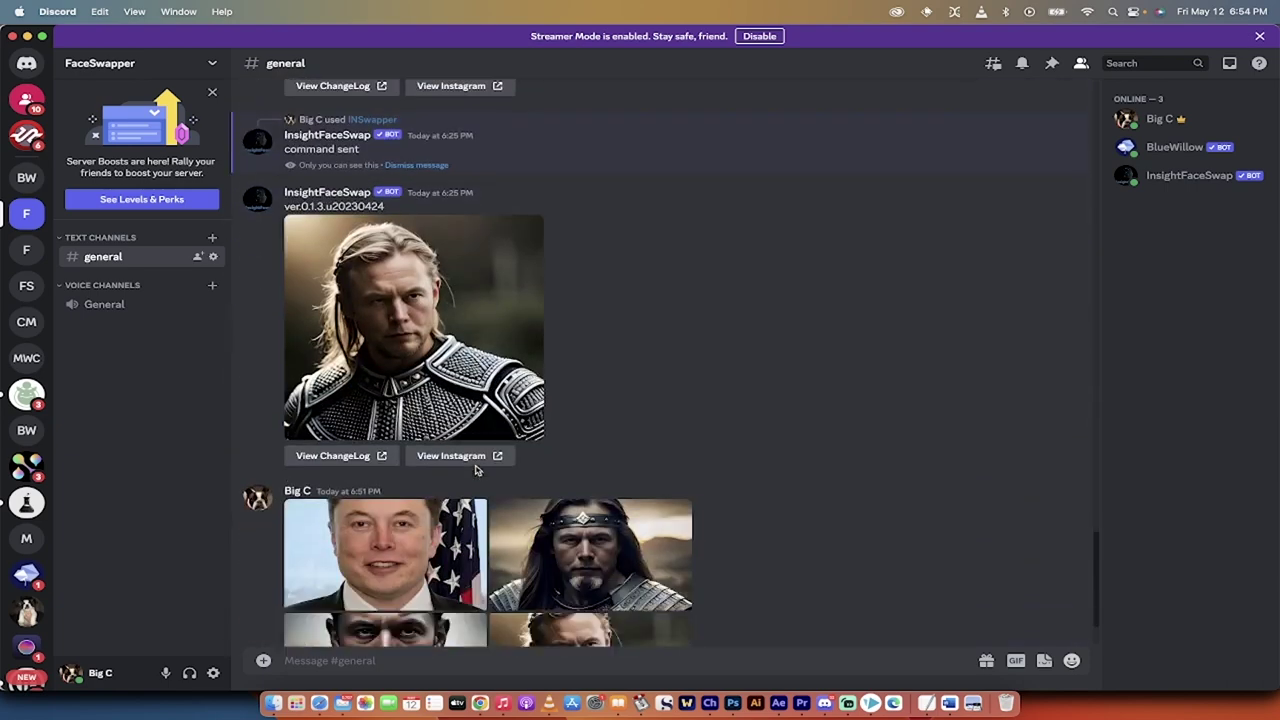
scroll(477, 470, "down", 1)
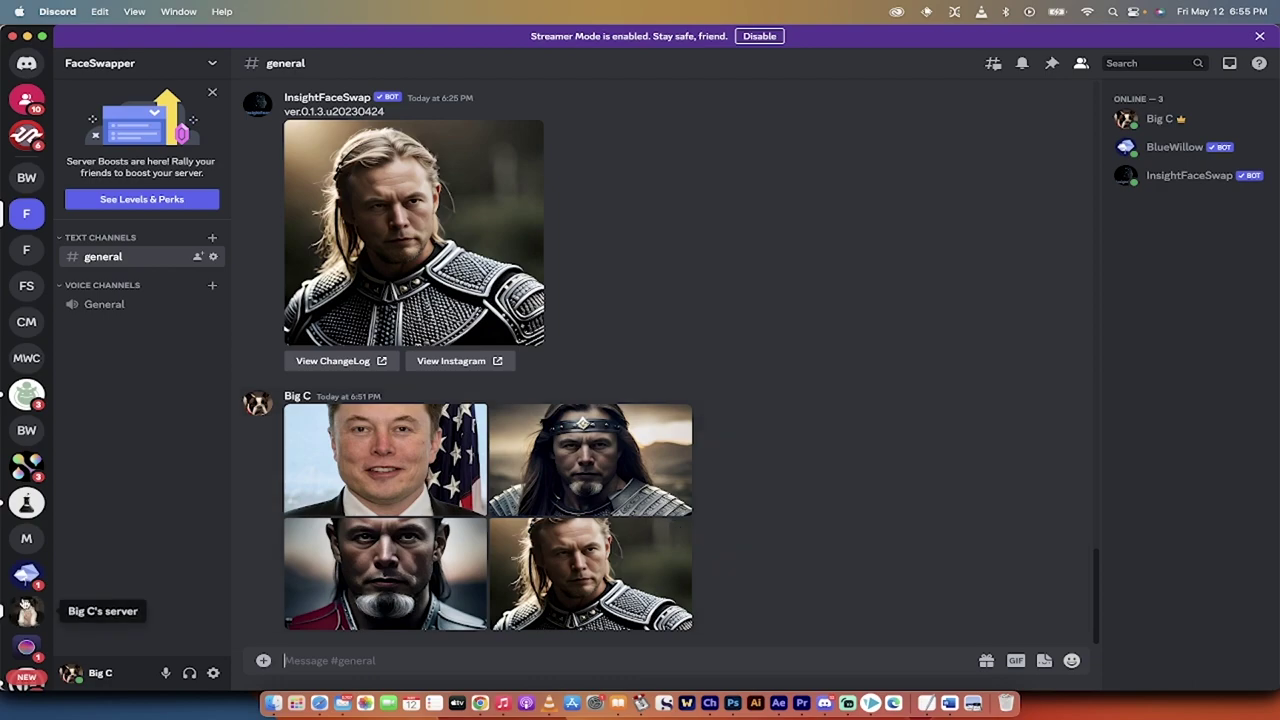
Create a server from scratch, for me and my friends, named BlueWillowFaceSwap
scroll(26, 608, "down", 5)
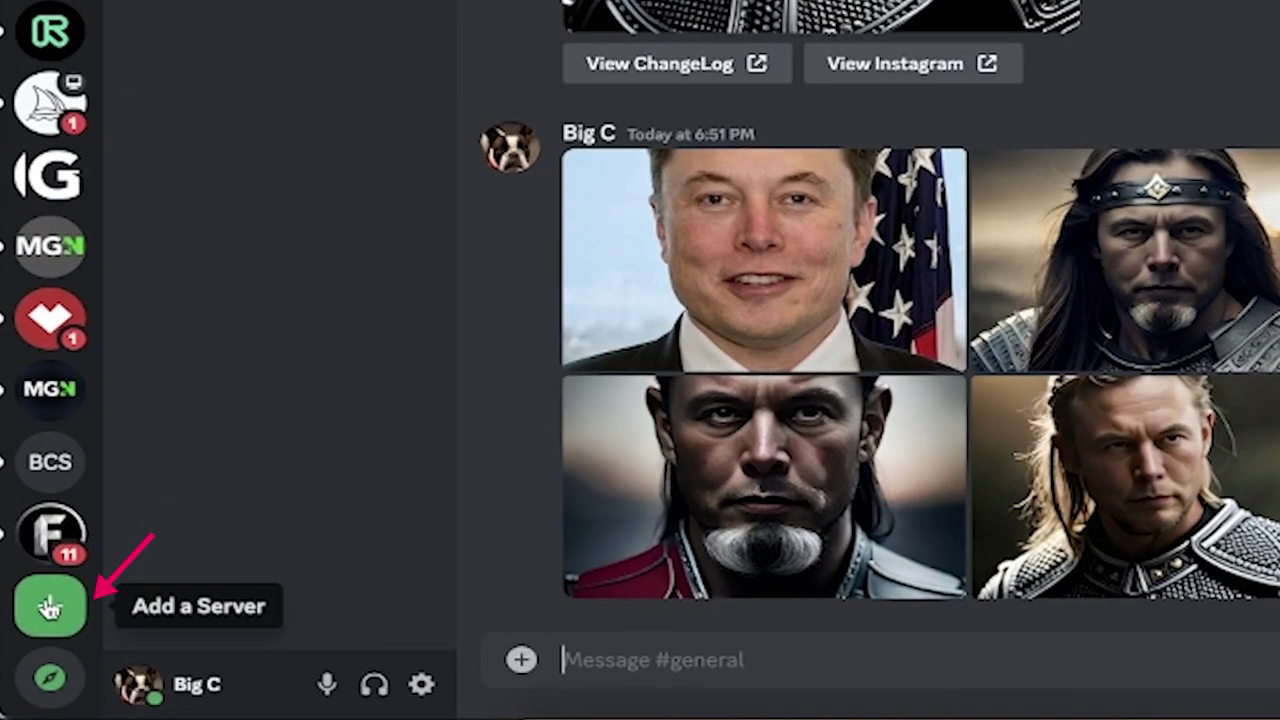
left_click(49, 608)
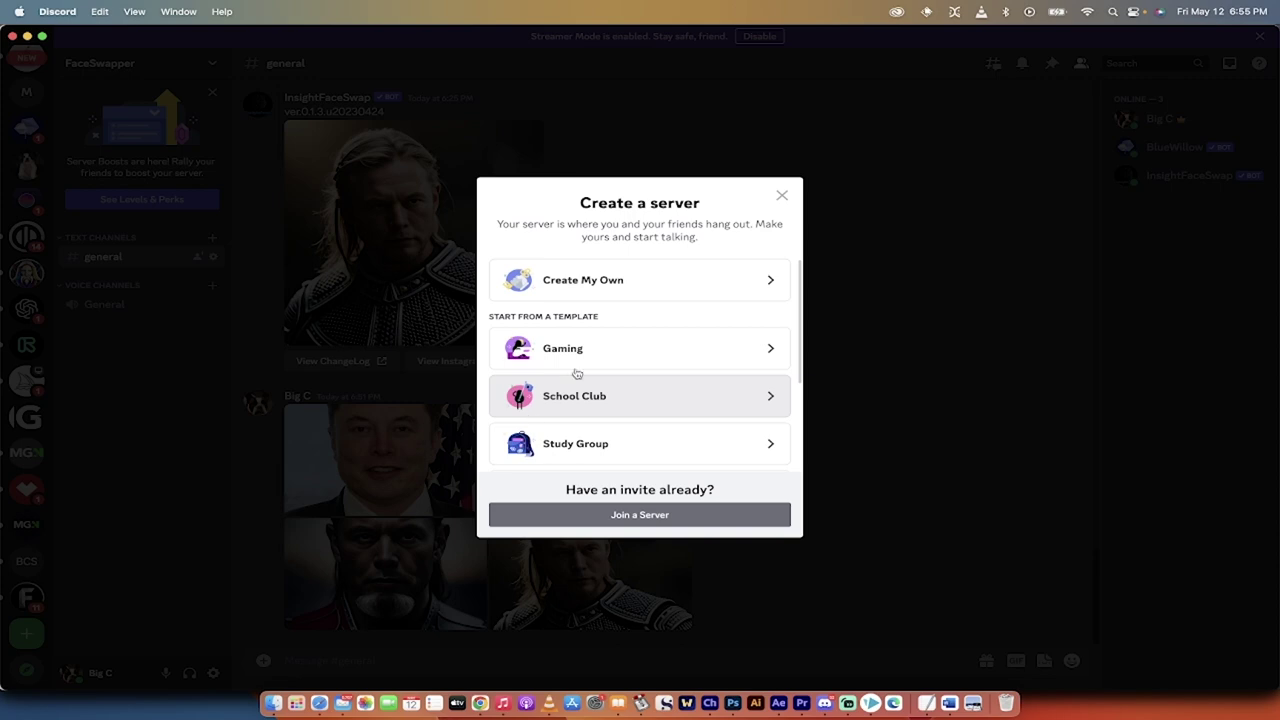
left_click(596, 287)
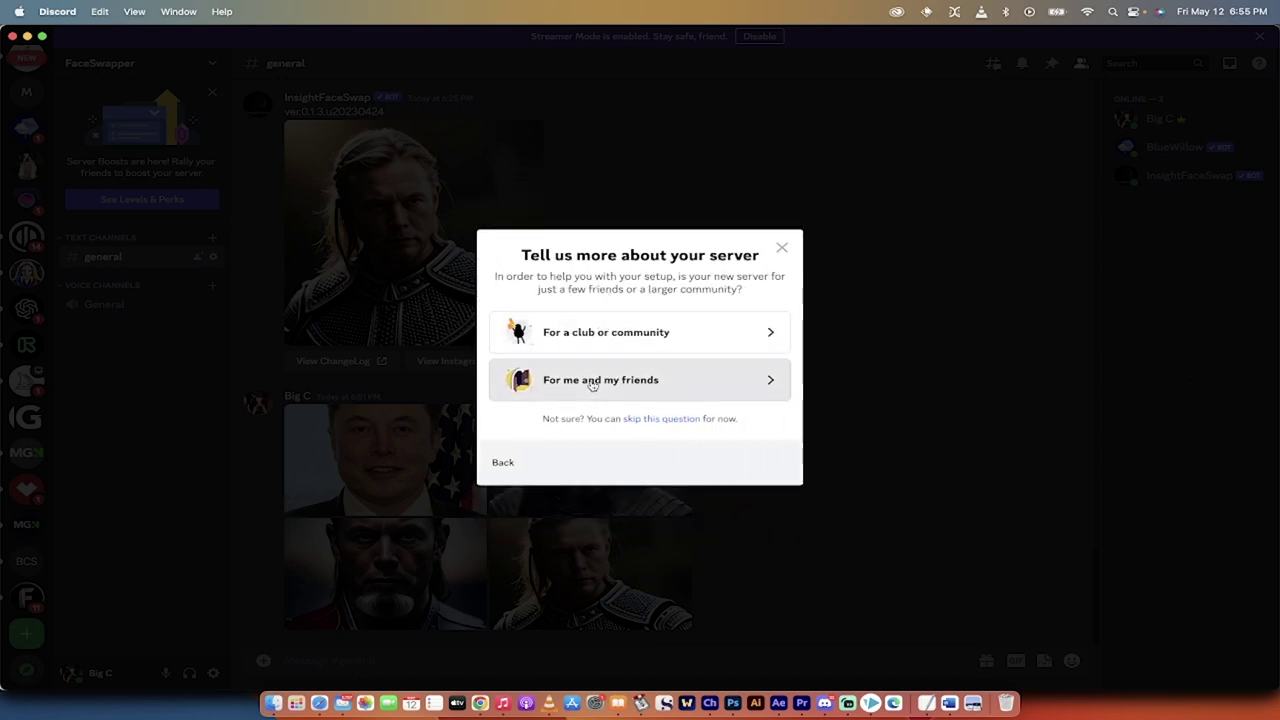
left_click(592, 386)
left_click_drag(574, 404, 489, 401)
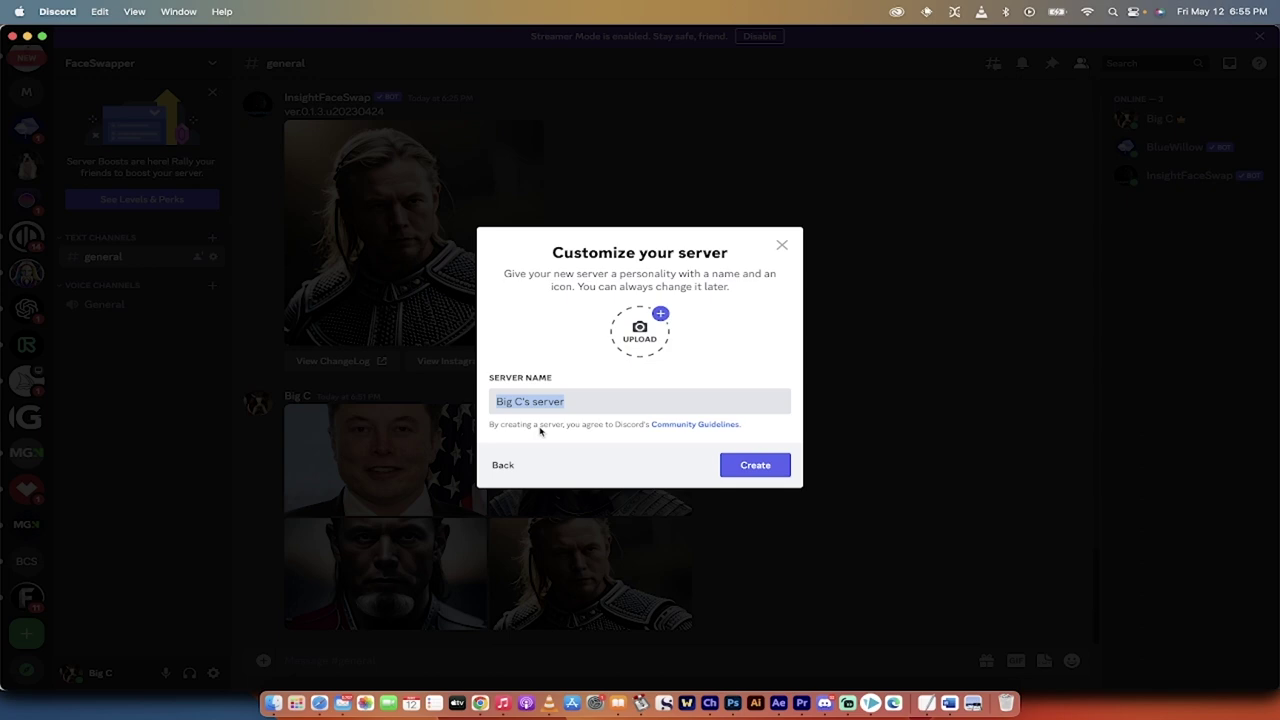
type("BlueWillo")
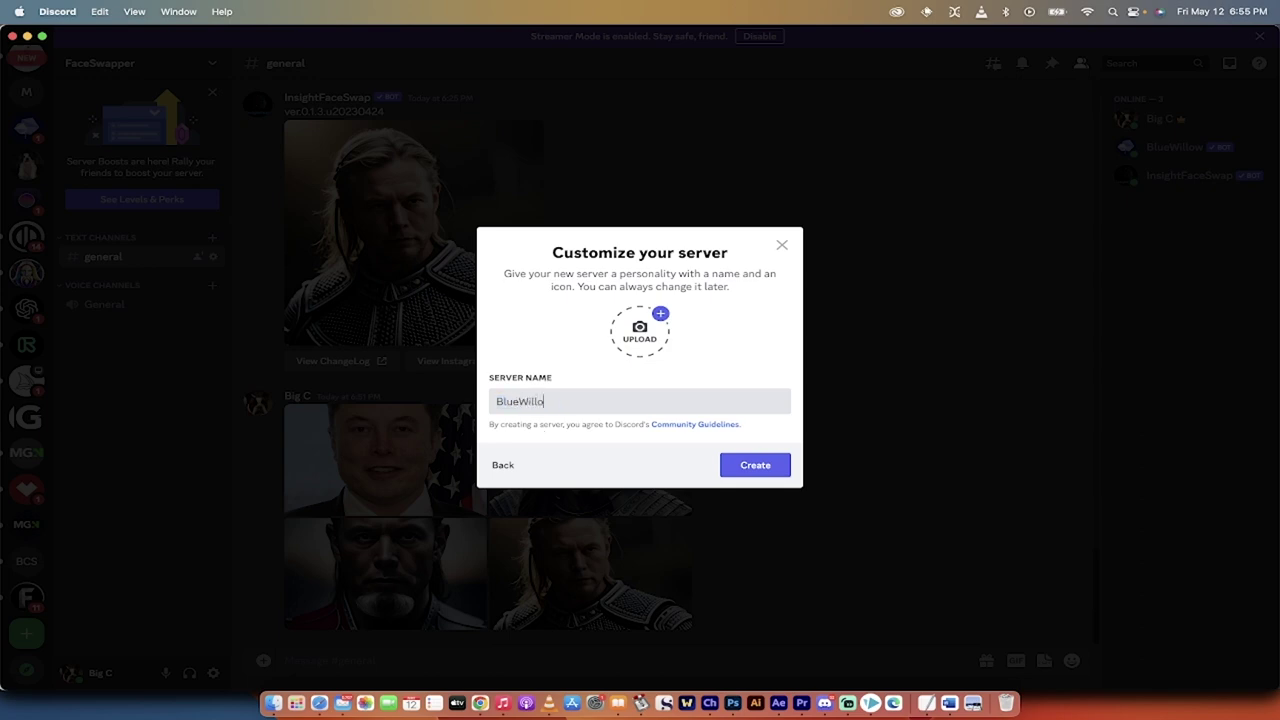
type("wFaceSwap")
left_click(756, 468)
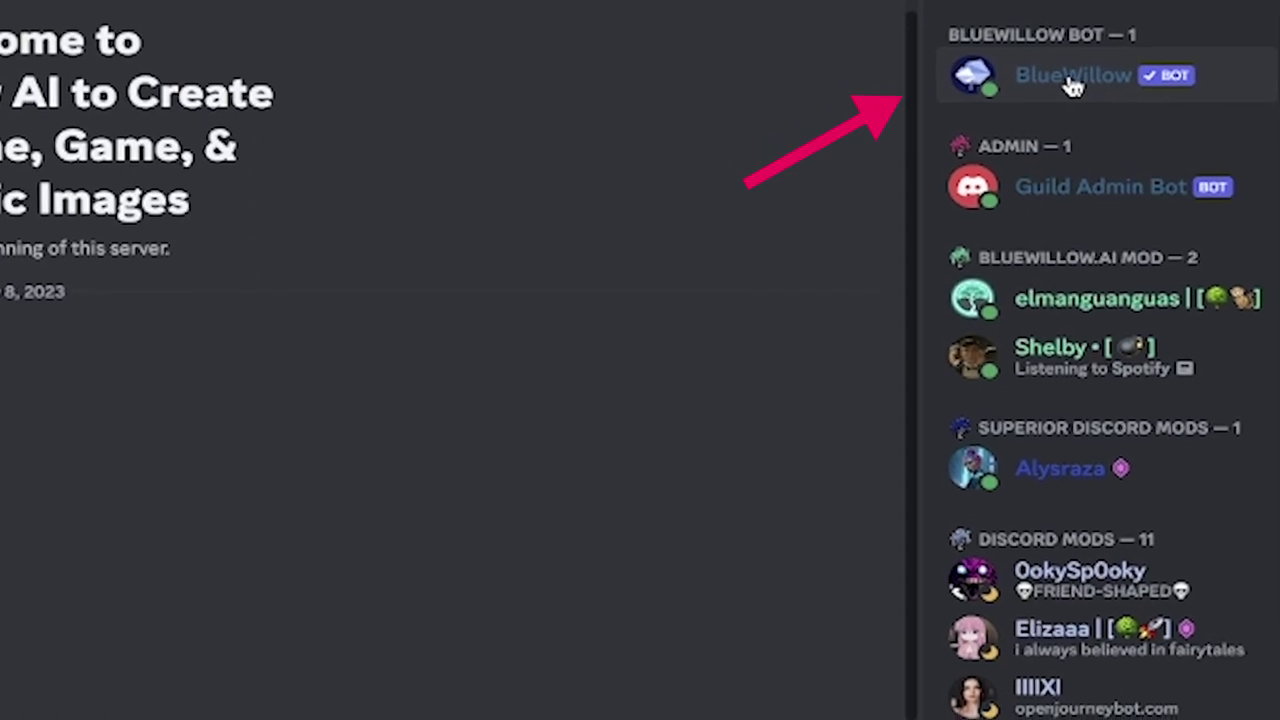
Add the BlueWillow bot from its profile to BlueWillowFaceSwap, authorizing its permissions and passing the captcha
left_click(1080, 62)
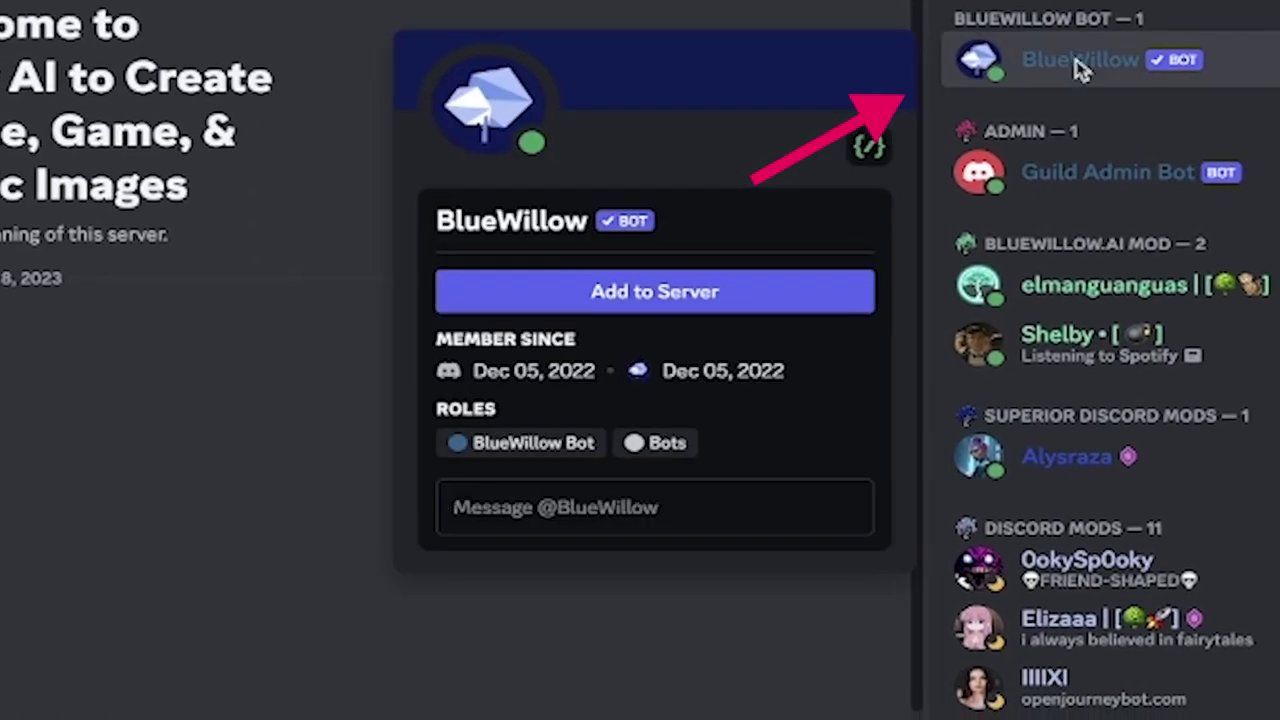
left_click(660, 291)
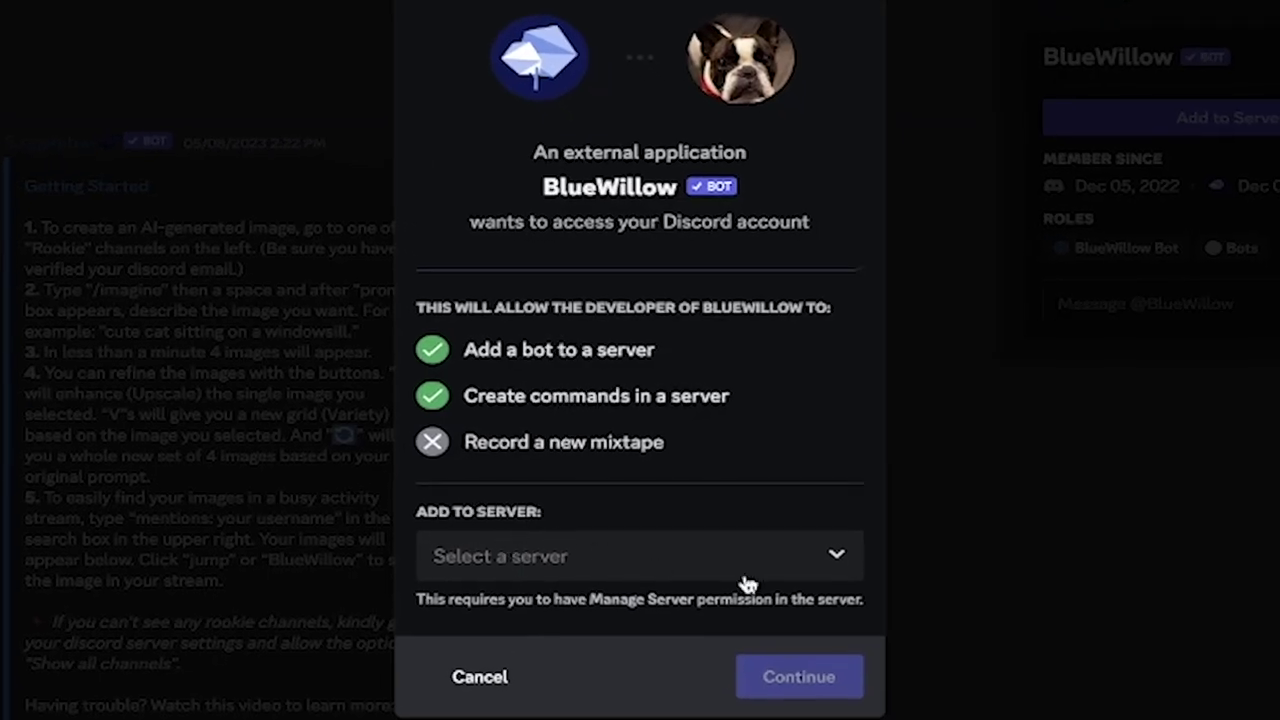
left_click(836, 568)
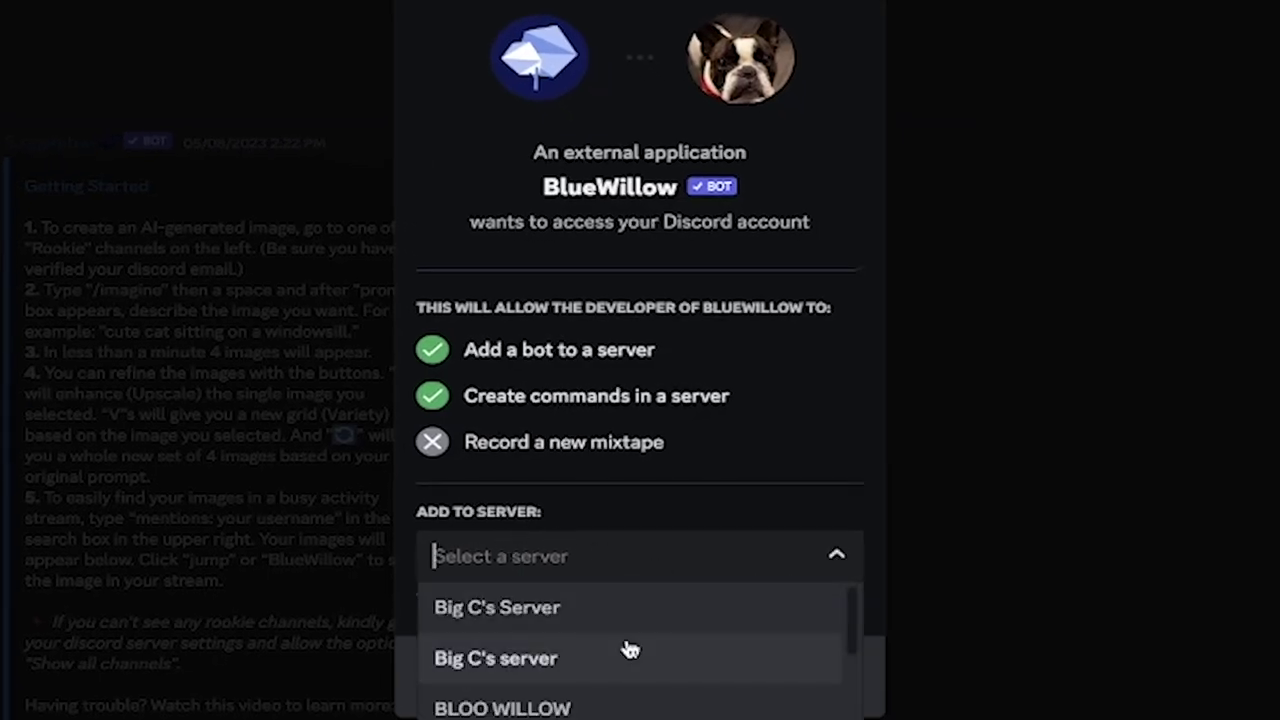
scroll(630, 650, "down", 3)
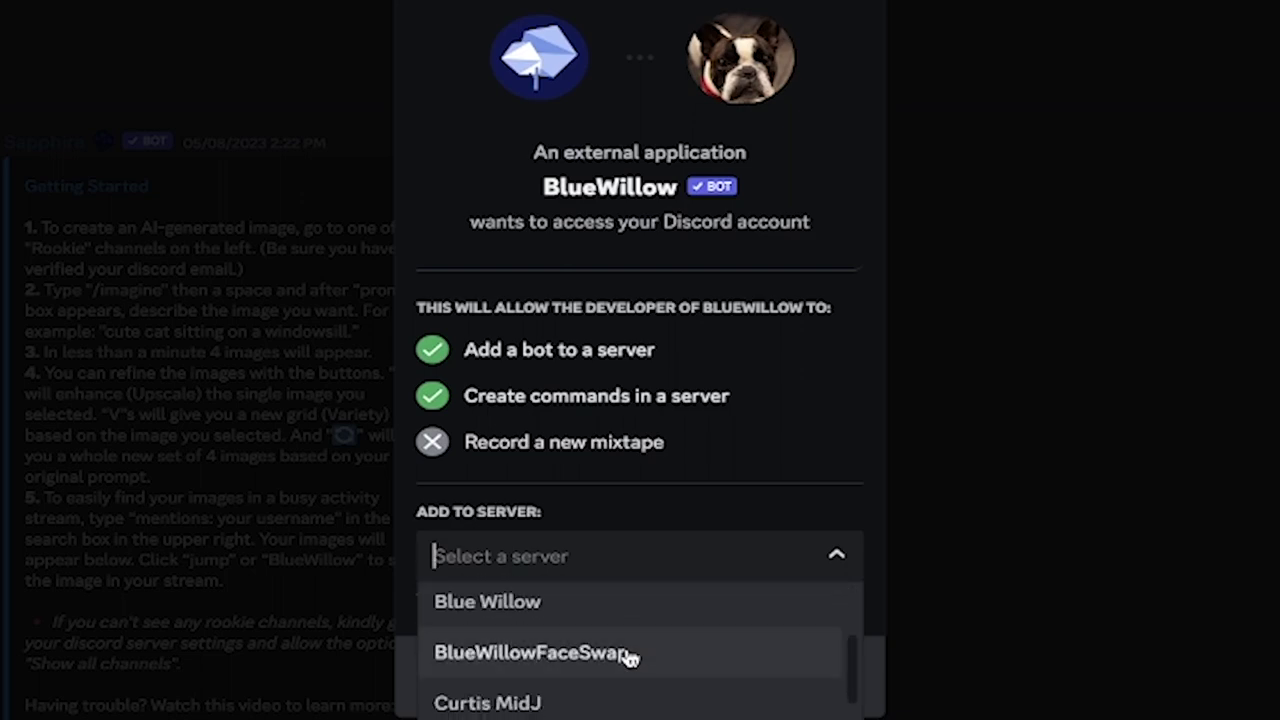
left_click(630, 654)
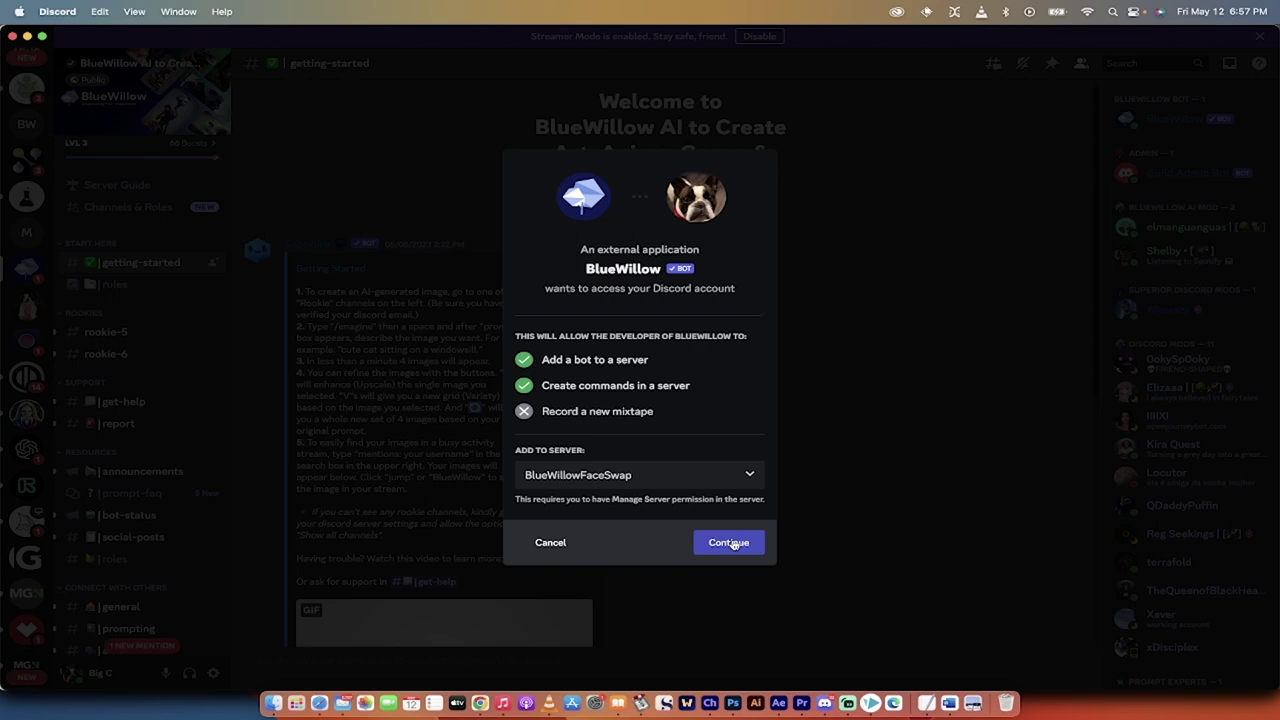
left_click(733, 545)
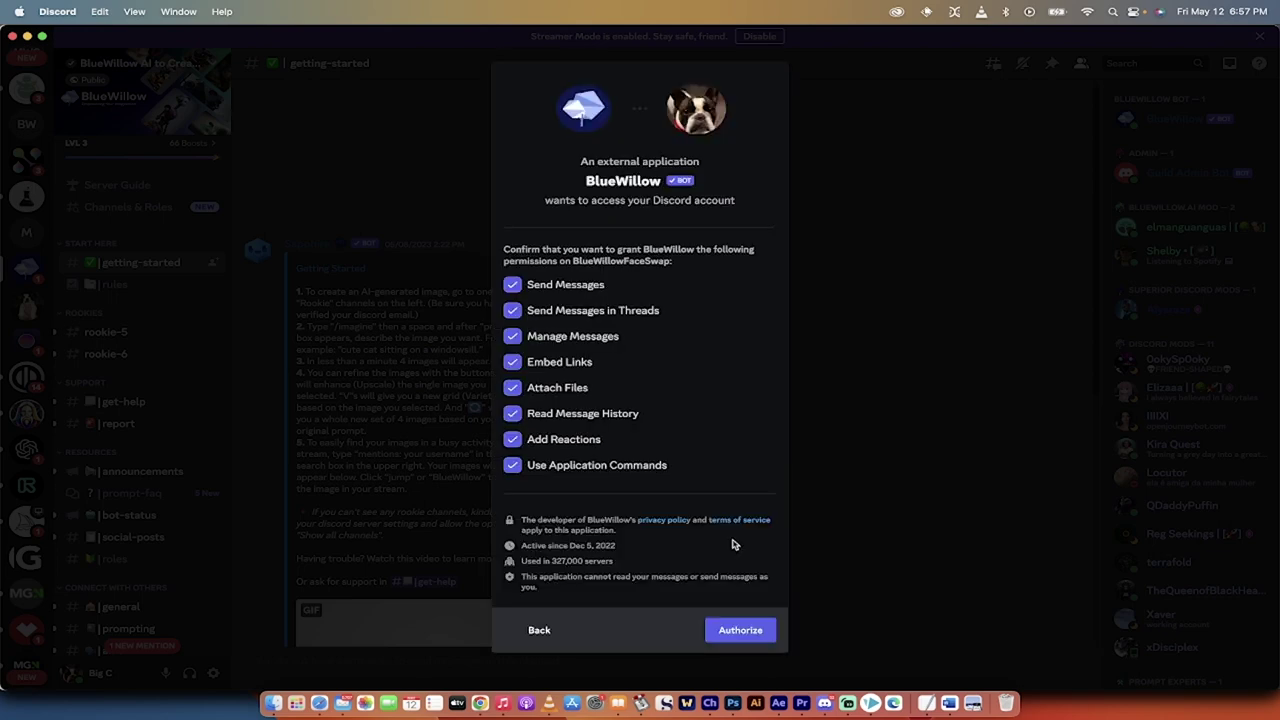
left_click(740, 629)
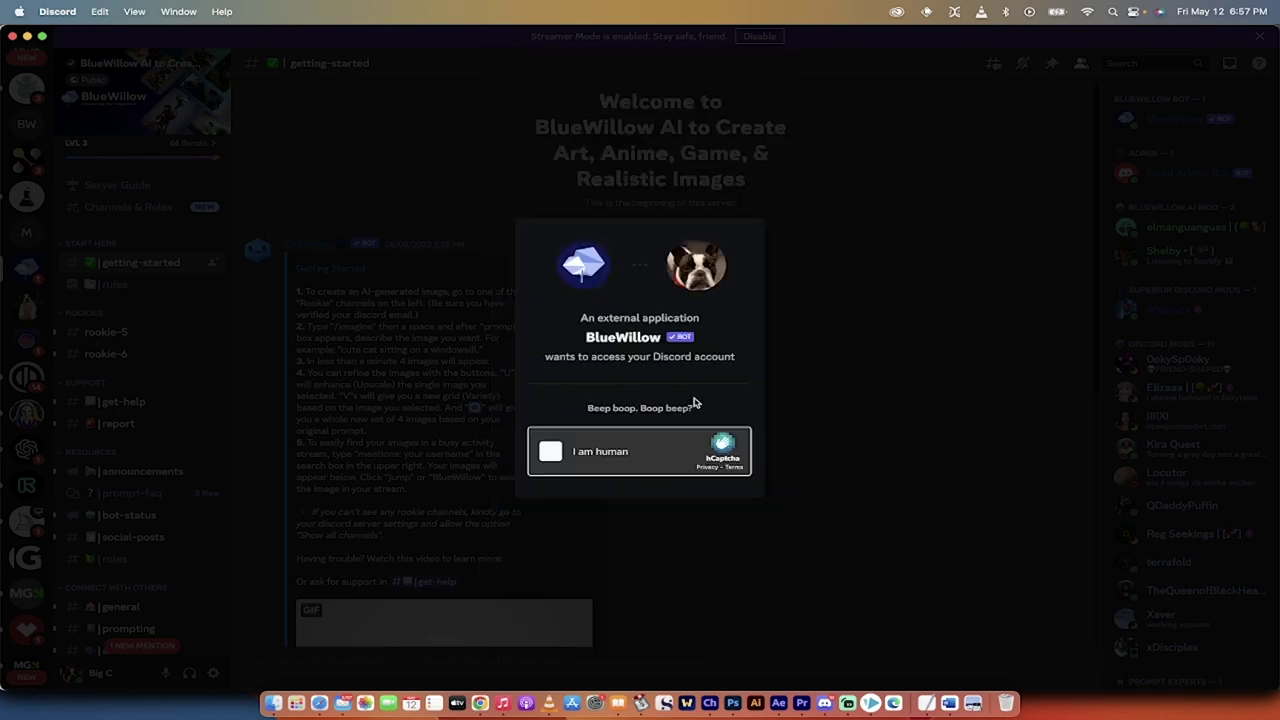
left_click(632, 464)
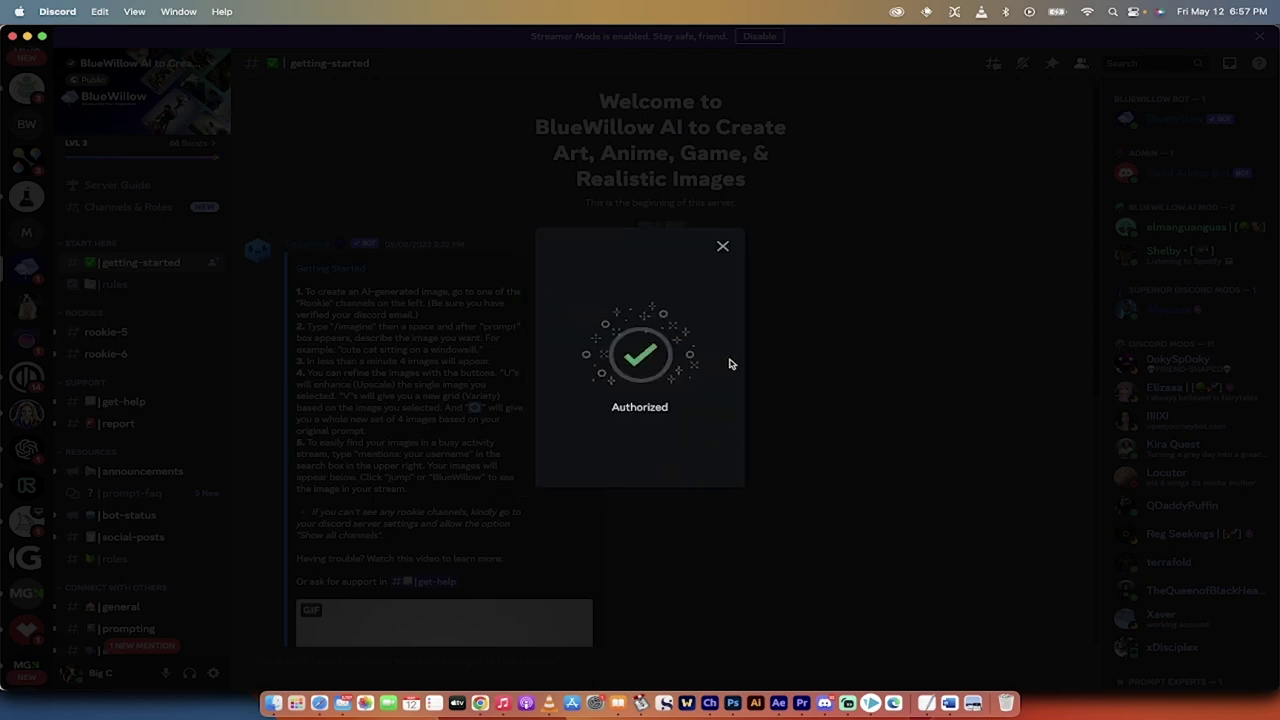
left_click(724, 246)
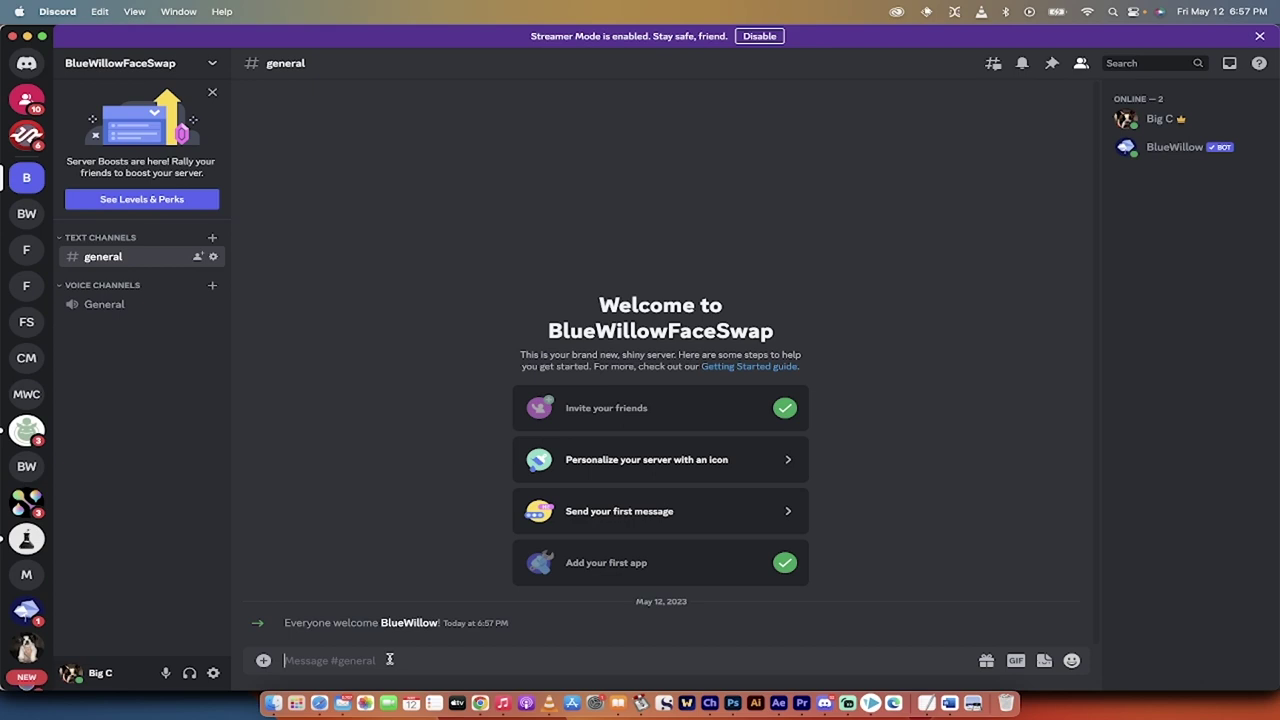
Post the InsightFace bot invite link in general and open its authorization page
key("super+v")
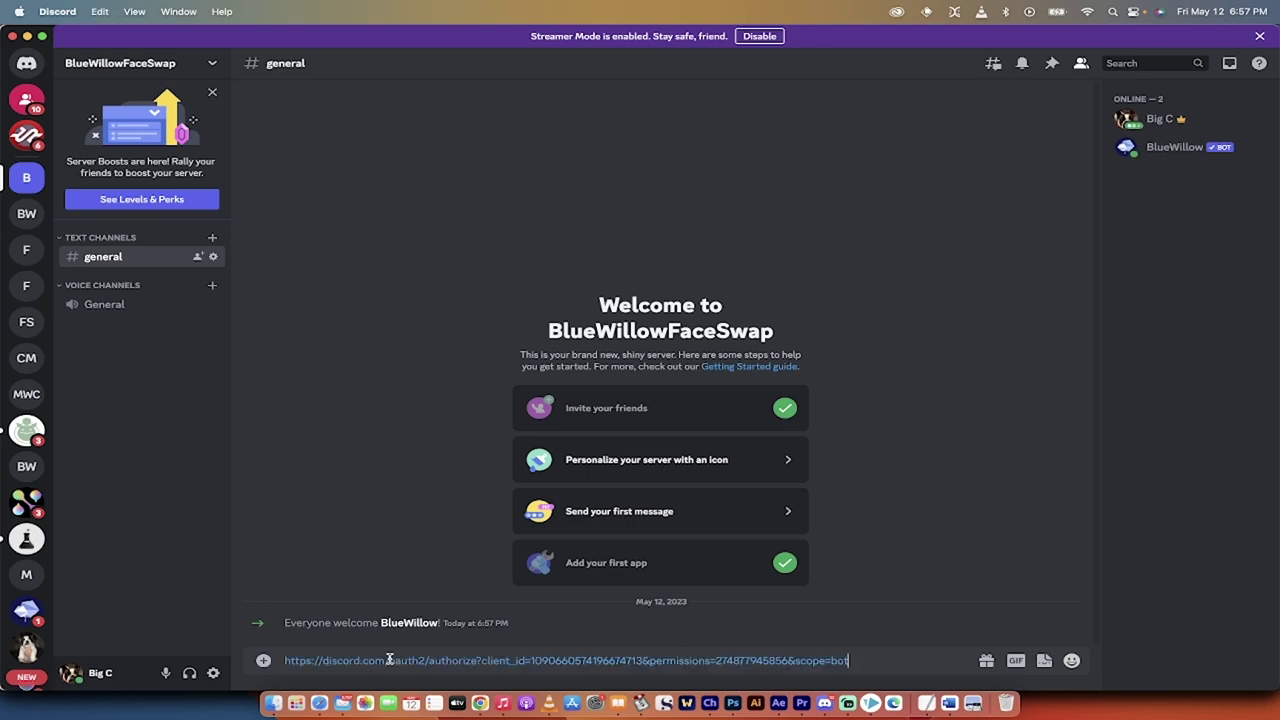
key("Return")
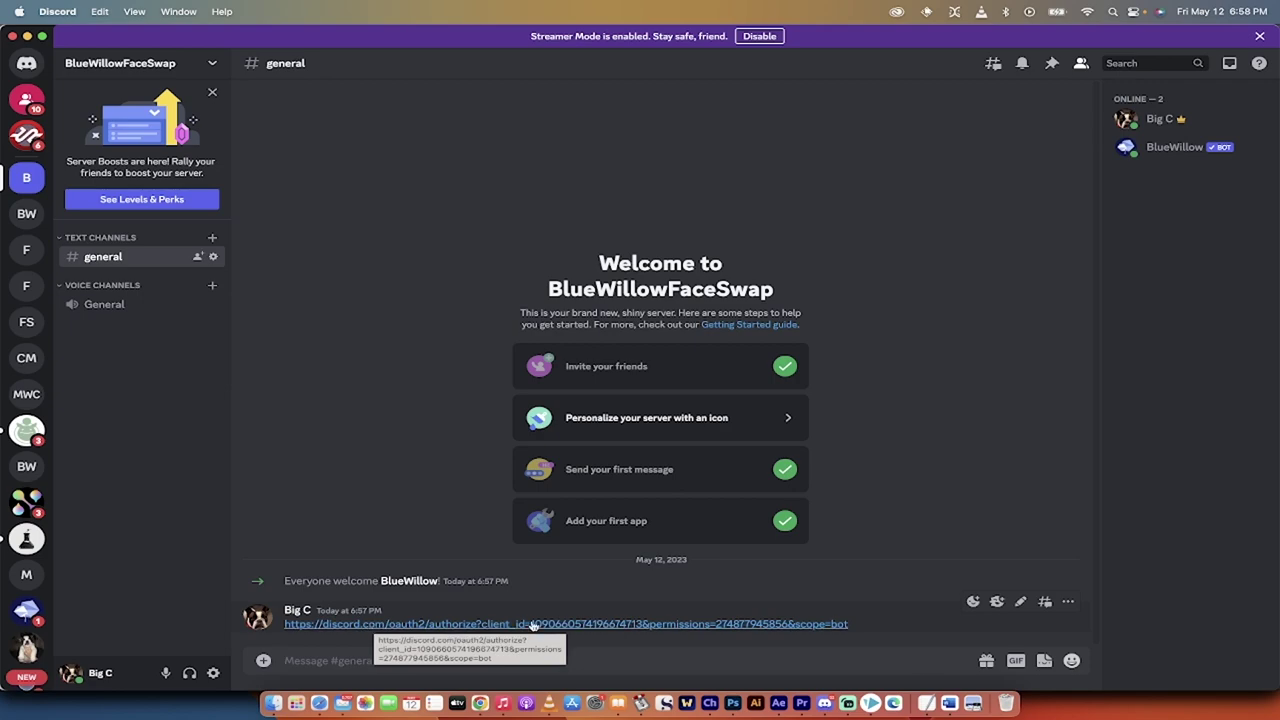
left_click(533, 624)
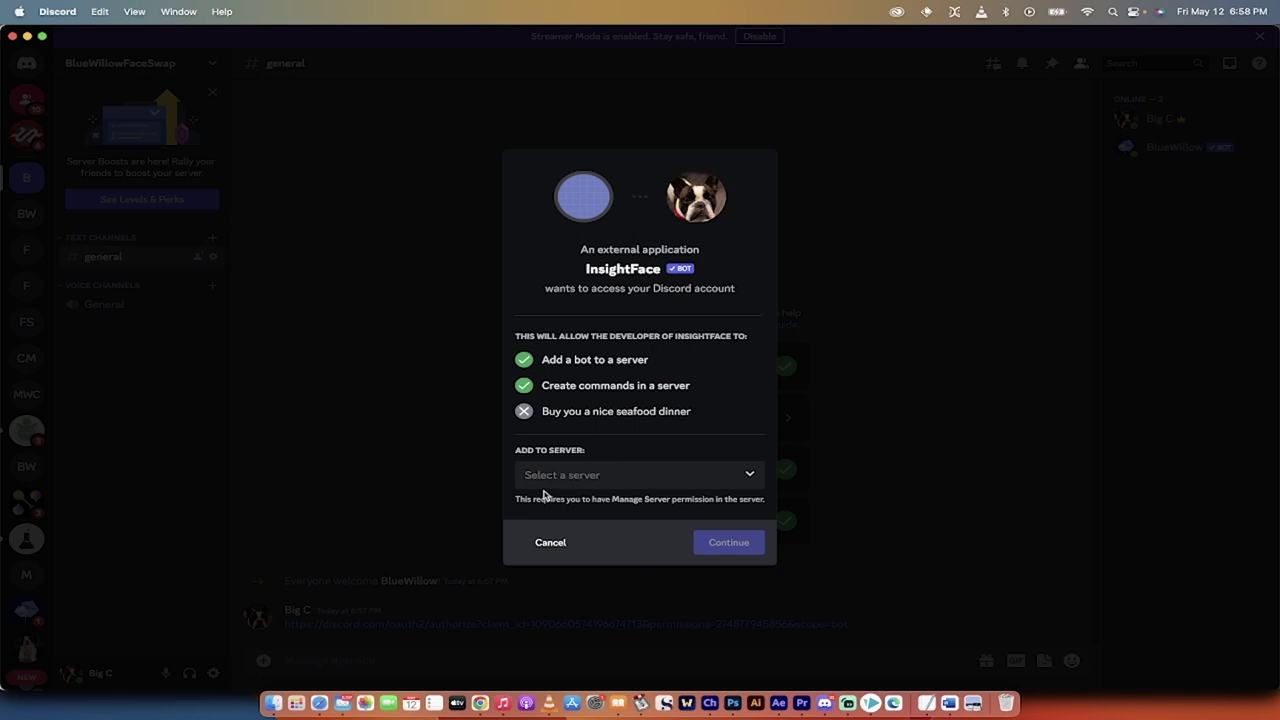
Authorize InsightFace into BlueWillowFaceSwap, granting permissions and passing the hCaptcha check
left_click(614, 479)
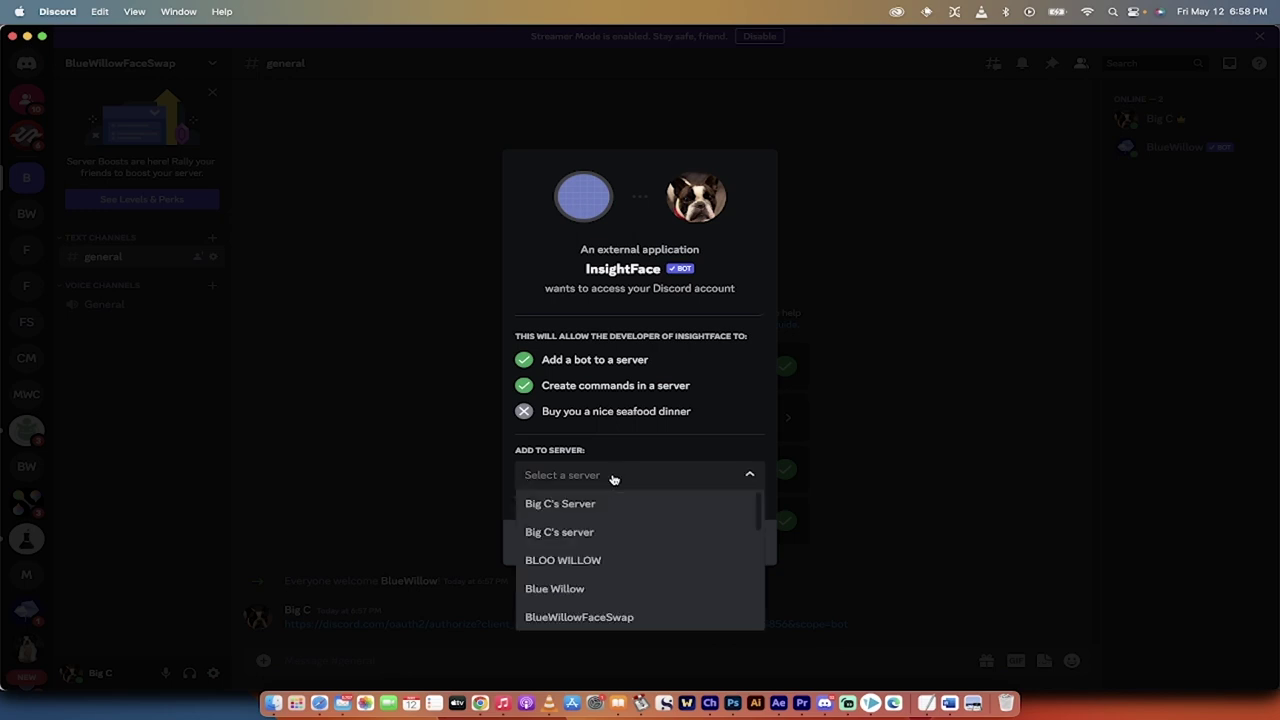
scroll(614, 571, "down", 2)
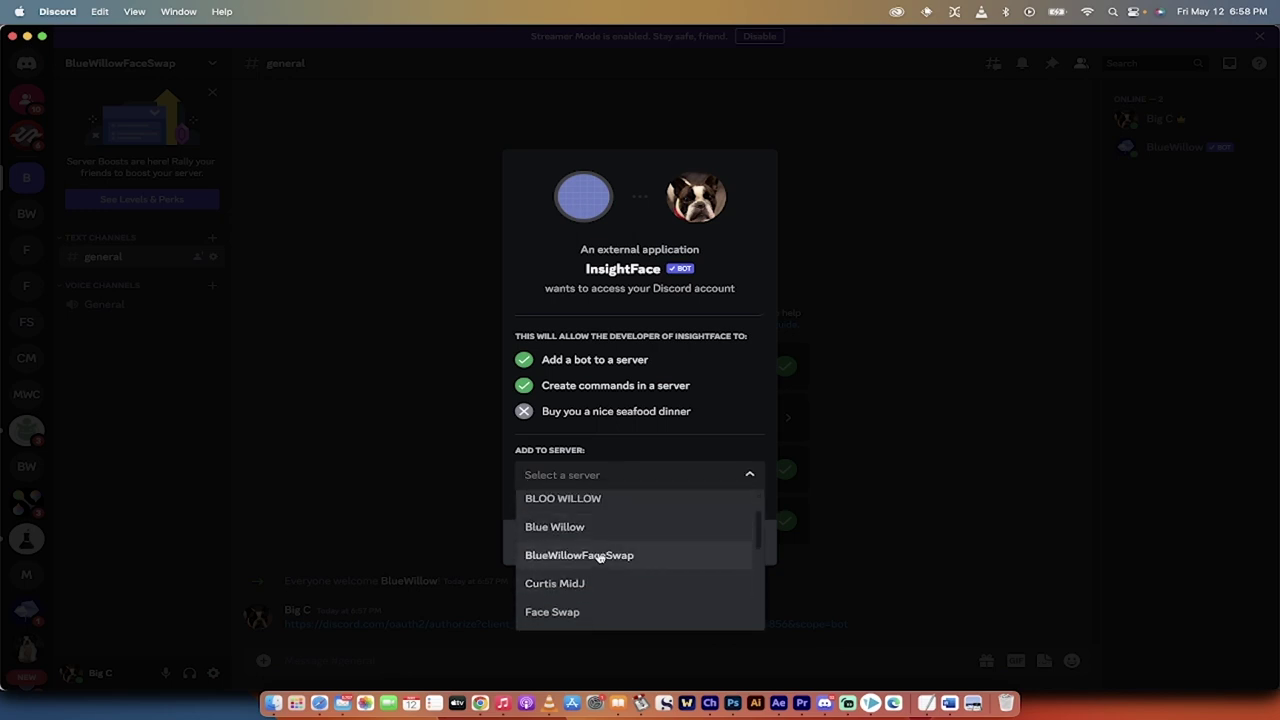
left_click(600, 557)
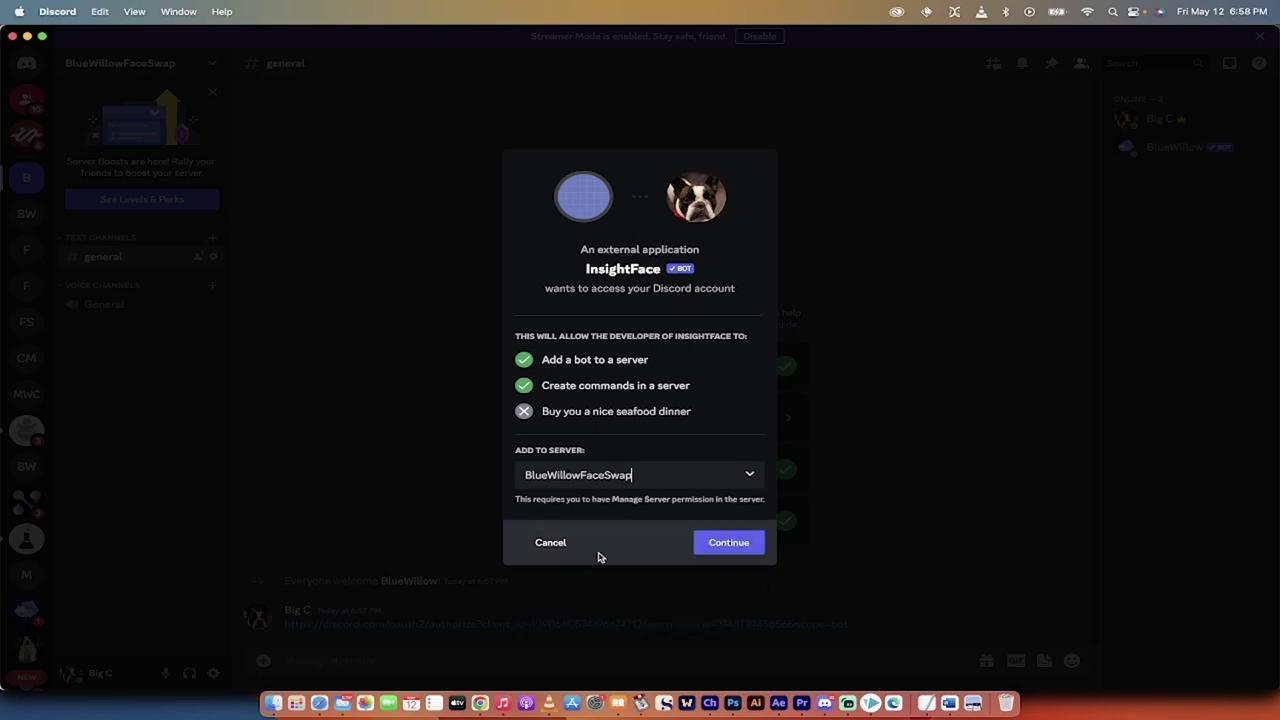
left_click(730, 544)
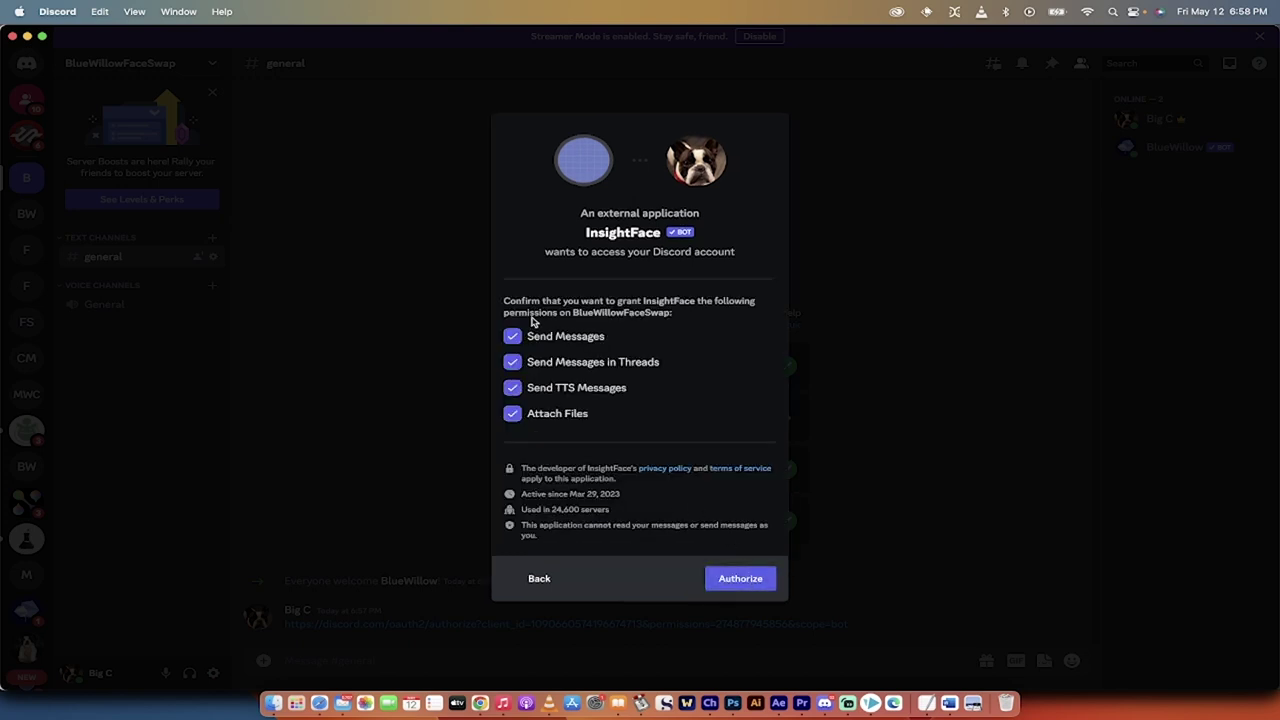
left_click(753, 586)
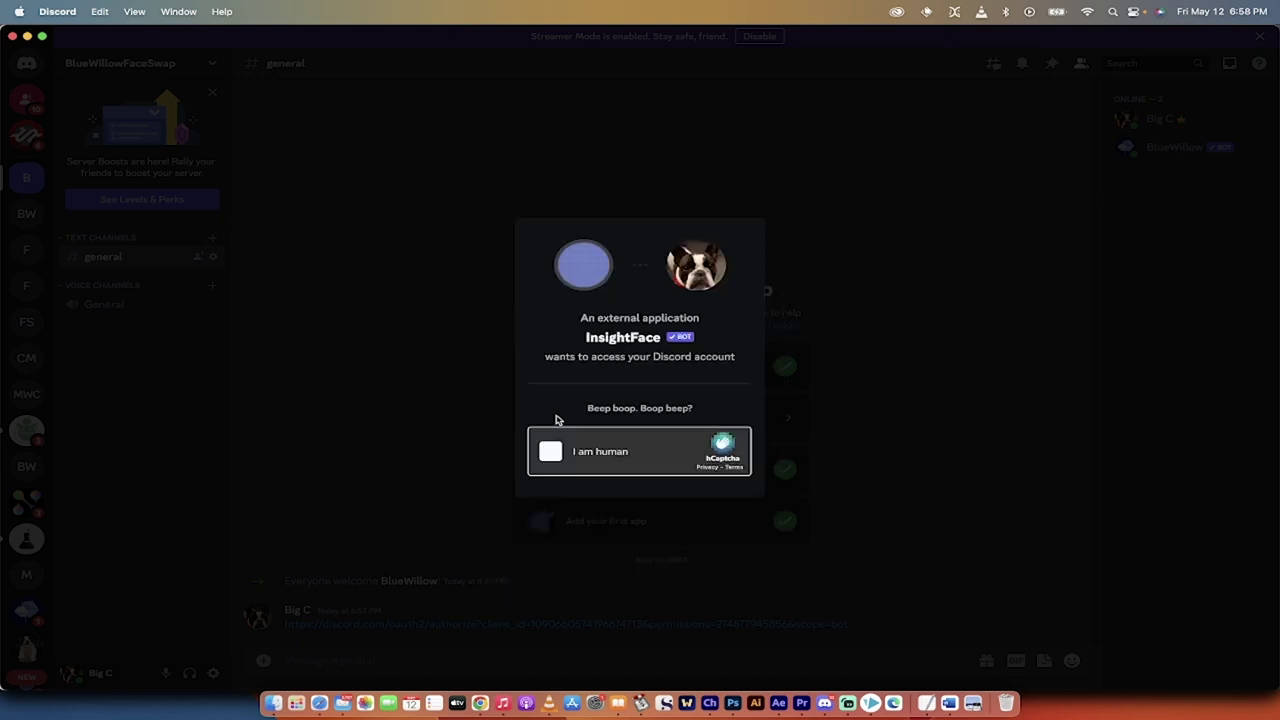
left_click(550, 451)
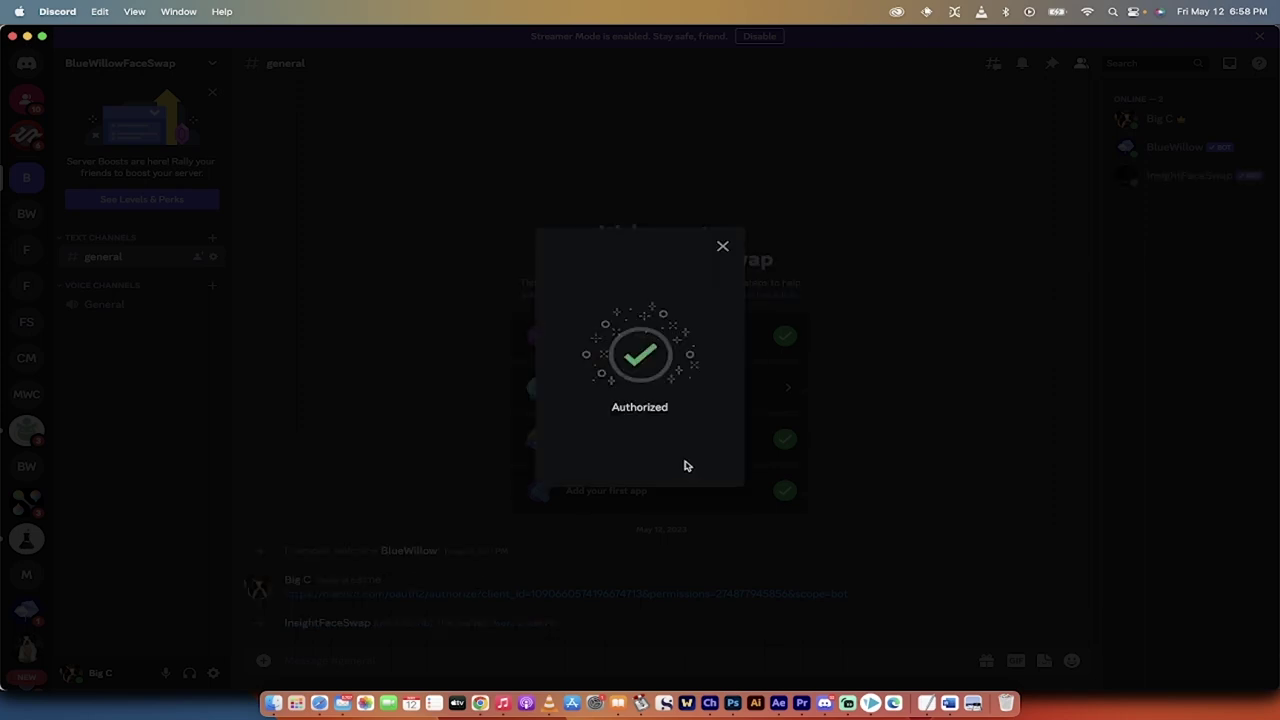
left_click(722, 247)
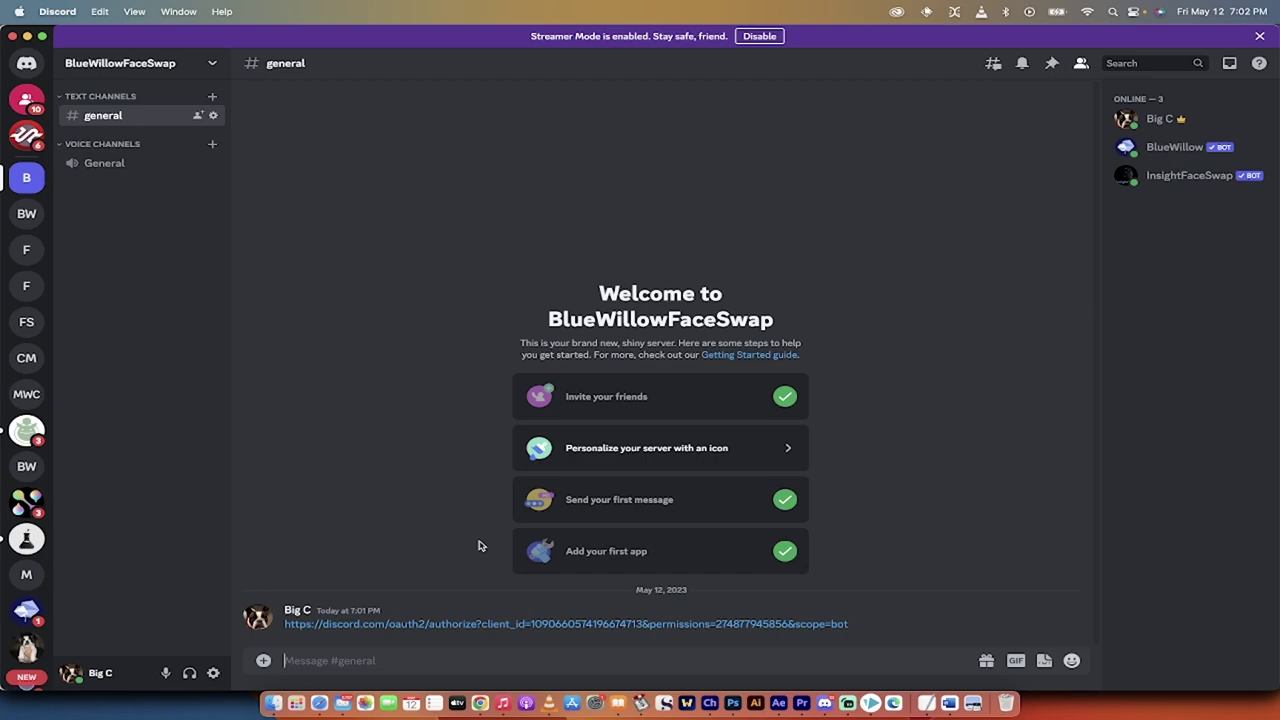
Run /saveid with the Taylor-Swift.webp photo attached and idname Taylor
type("/savei")
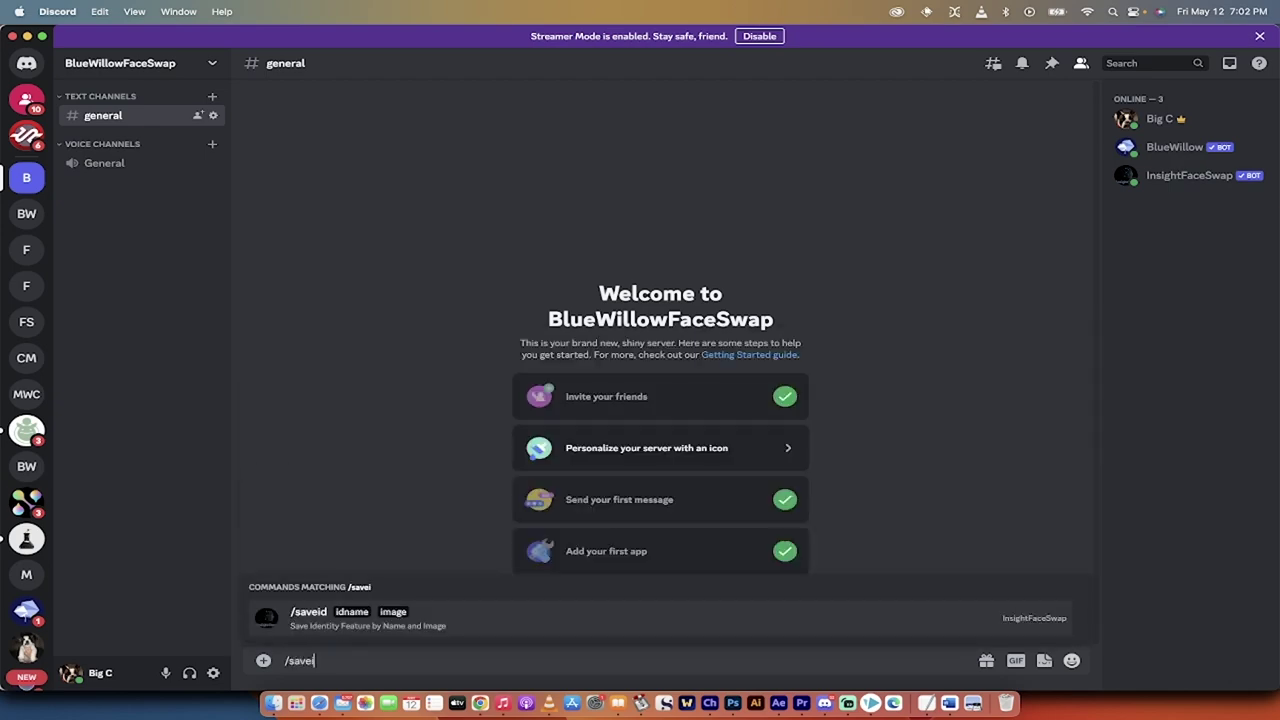
type("d")
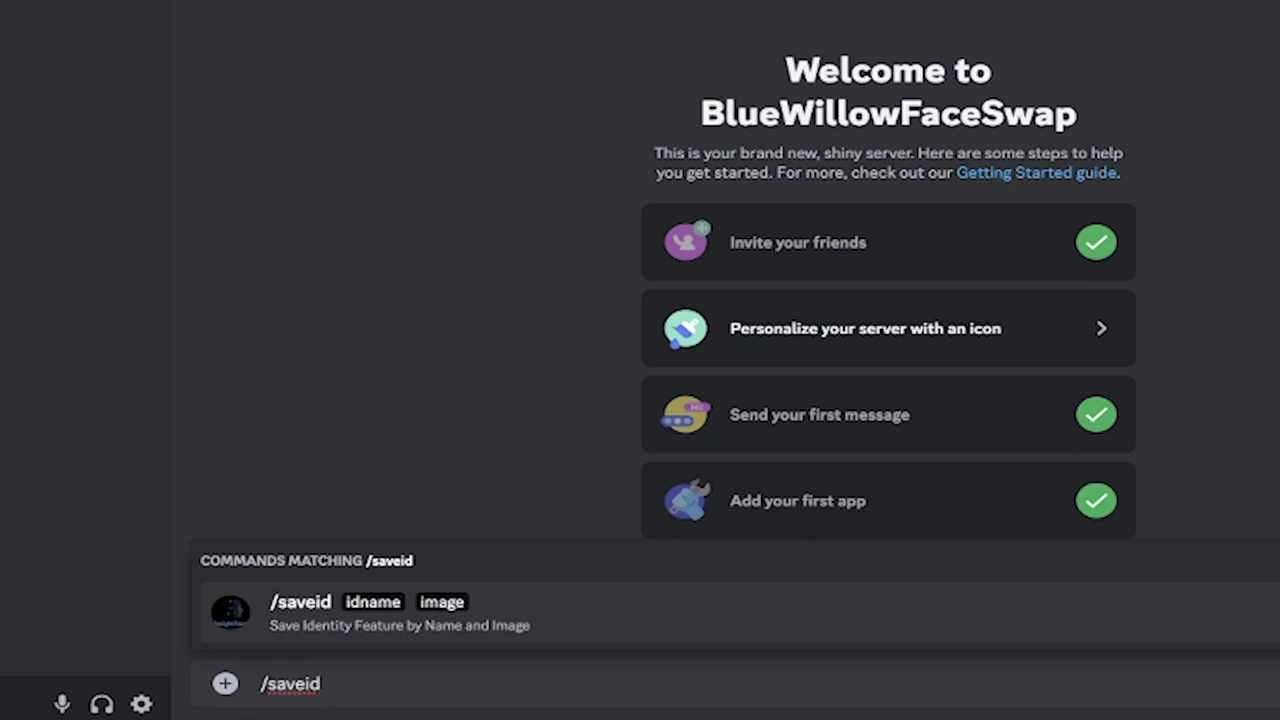
key("Return")
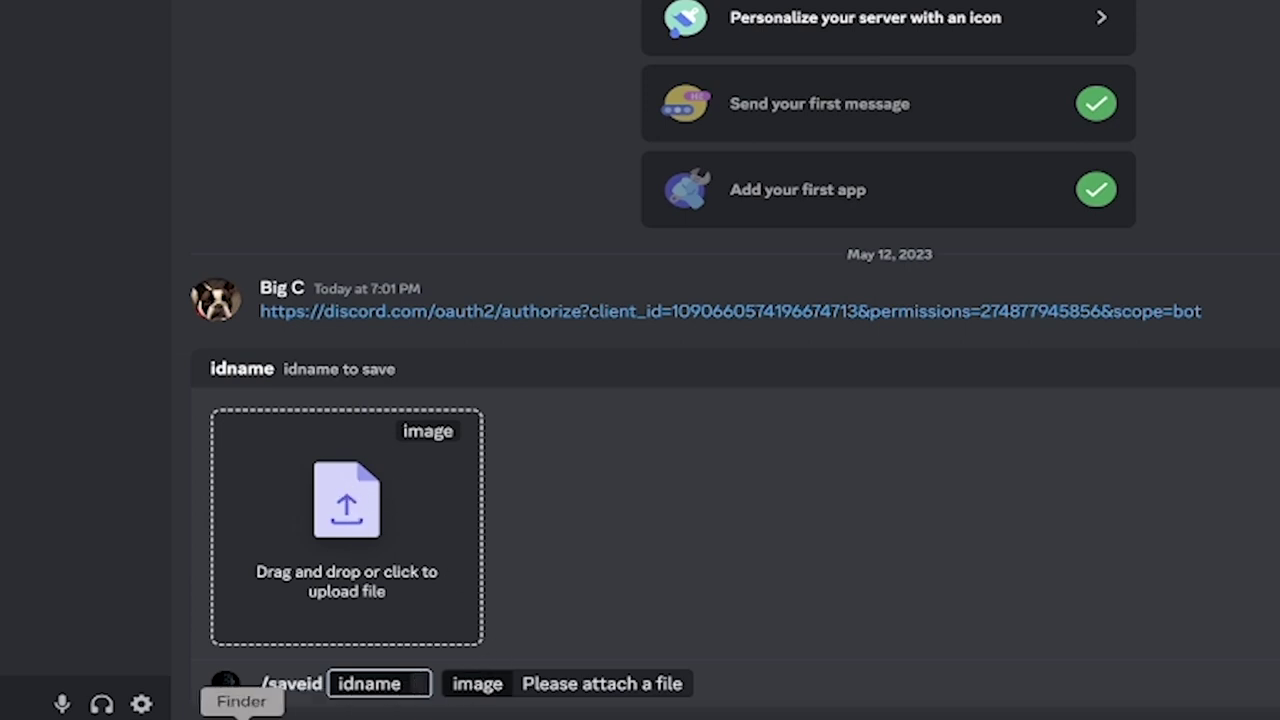
left_click(241, 716)
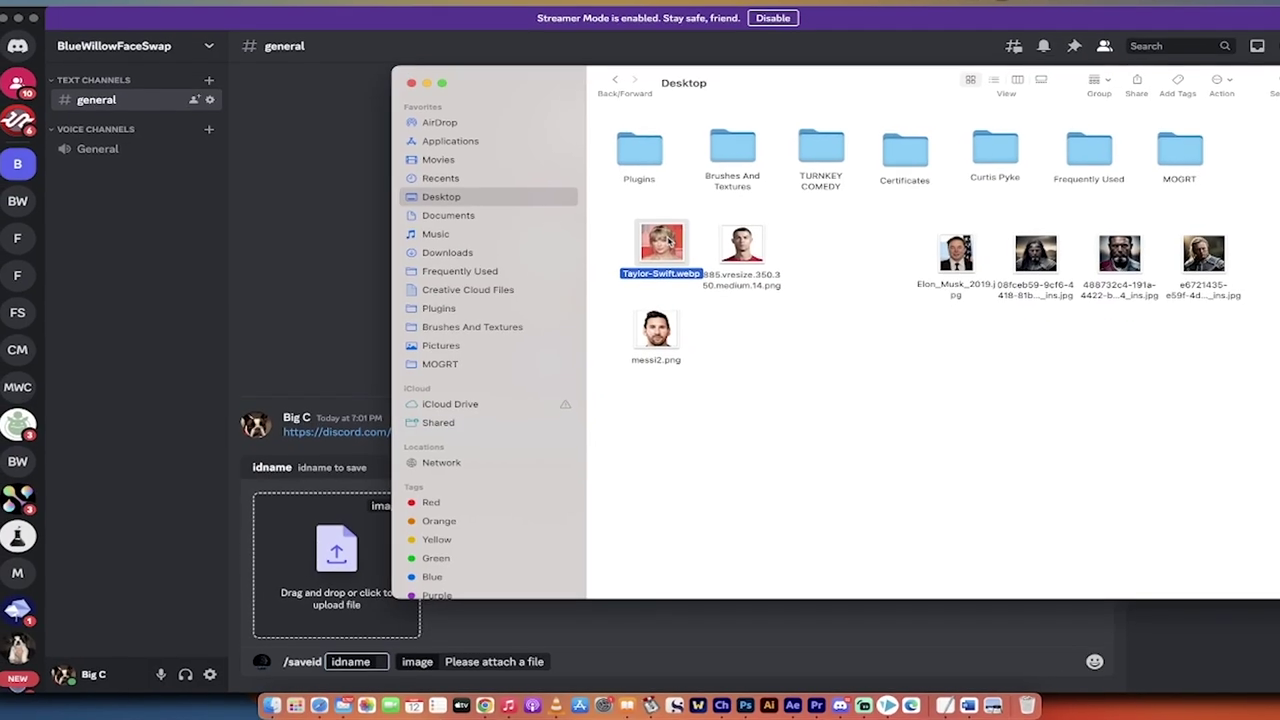
left_click_drag(652, 255, 340, 553)
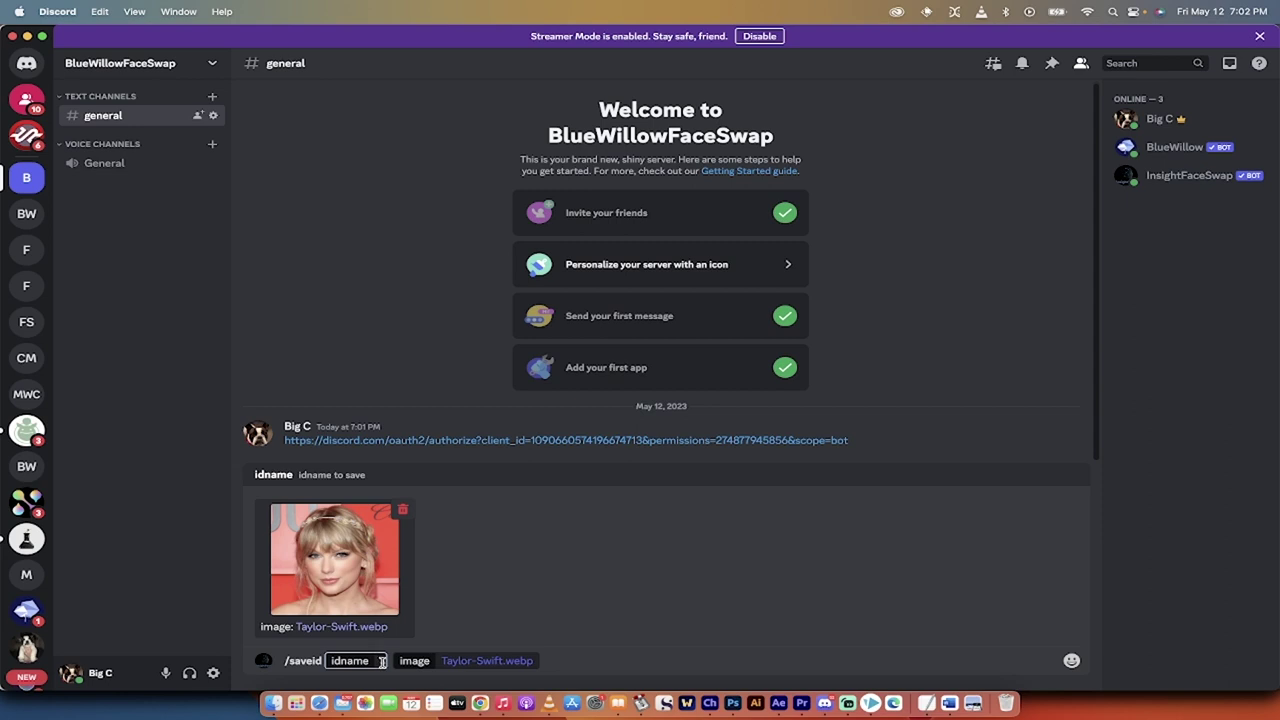
type("Taylor")
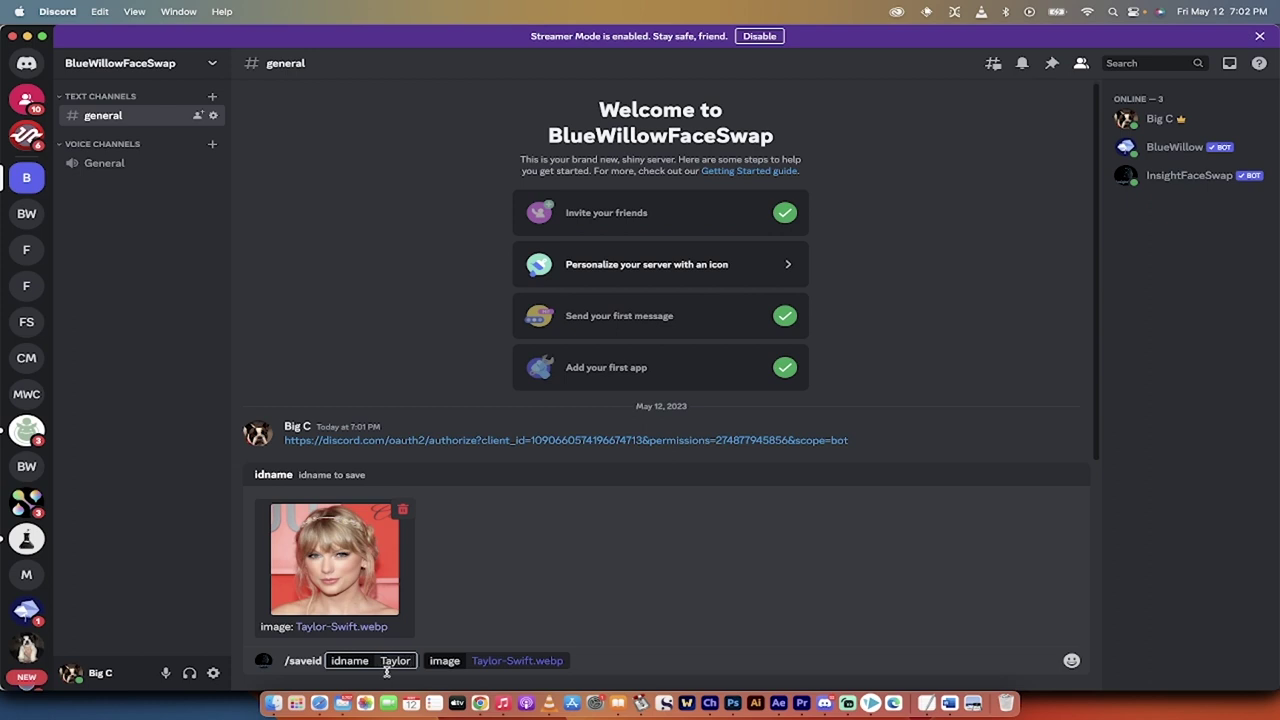
key("Return")
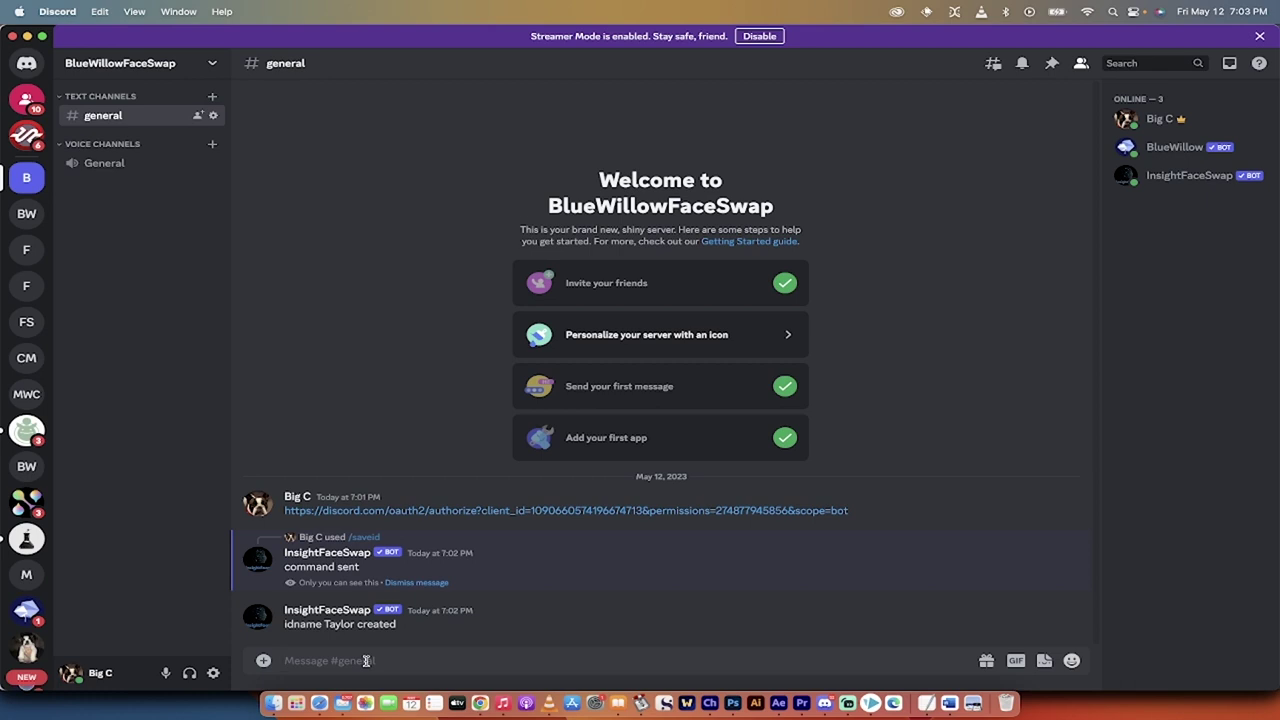
Run /imagine with the prompt 'Cyberpunk female warrior, close up shot, looking at camera'
type("/i")
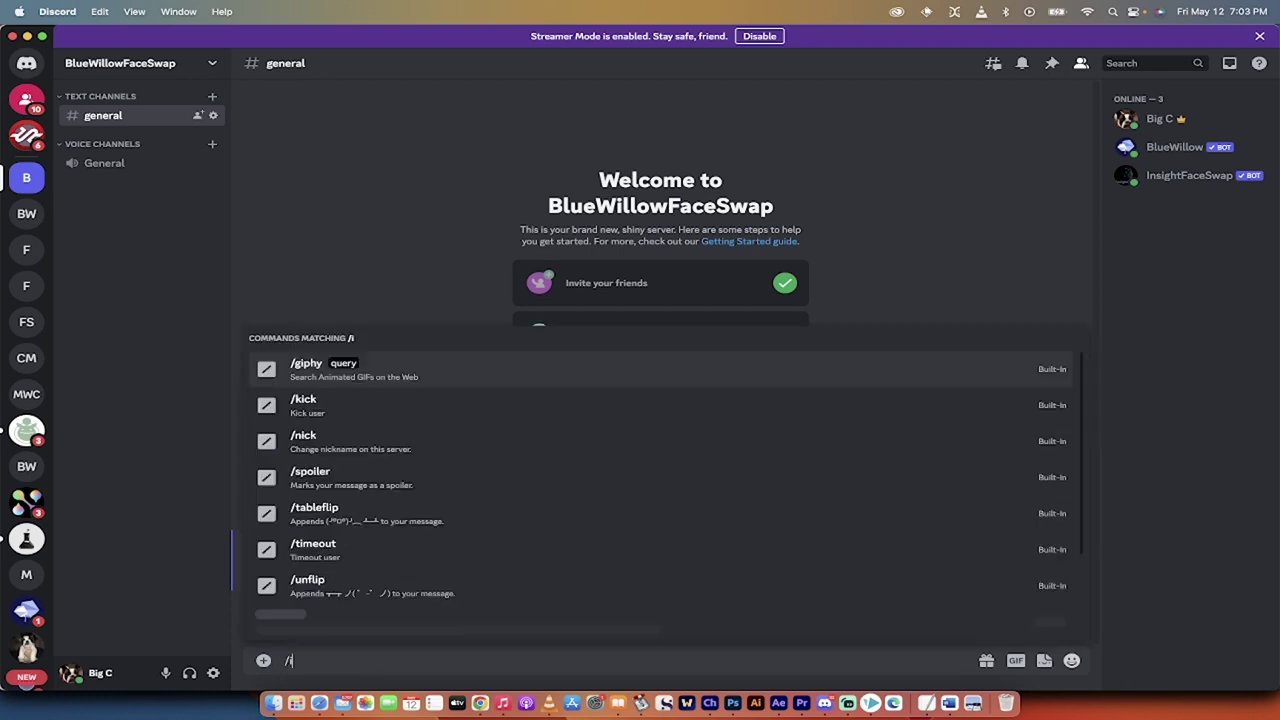
key("Return")
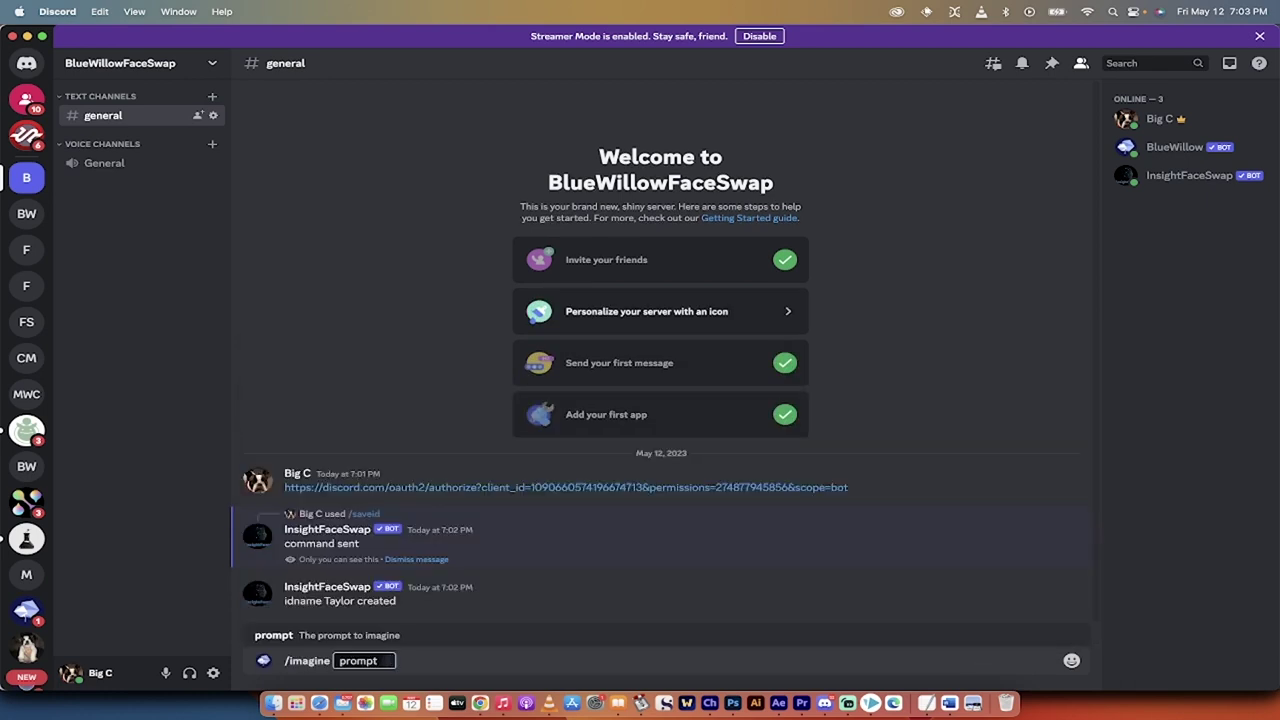
type("Cyberpunk")
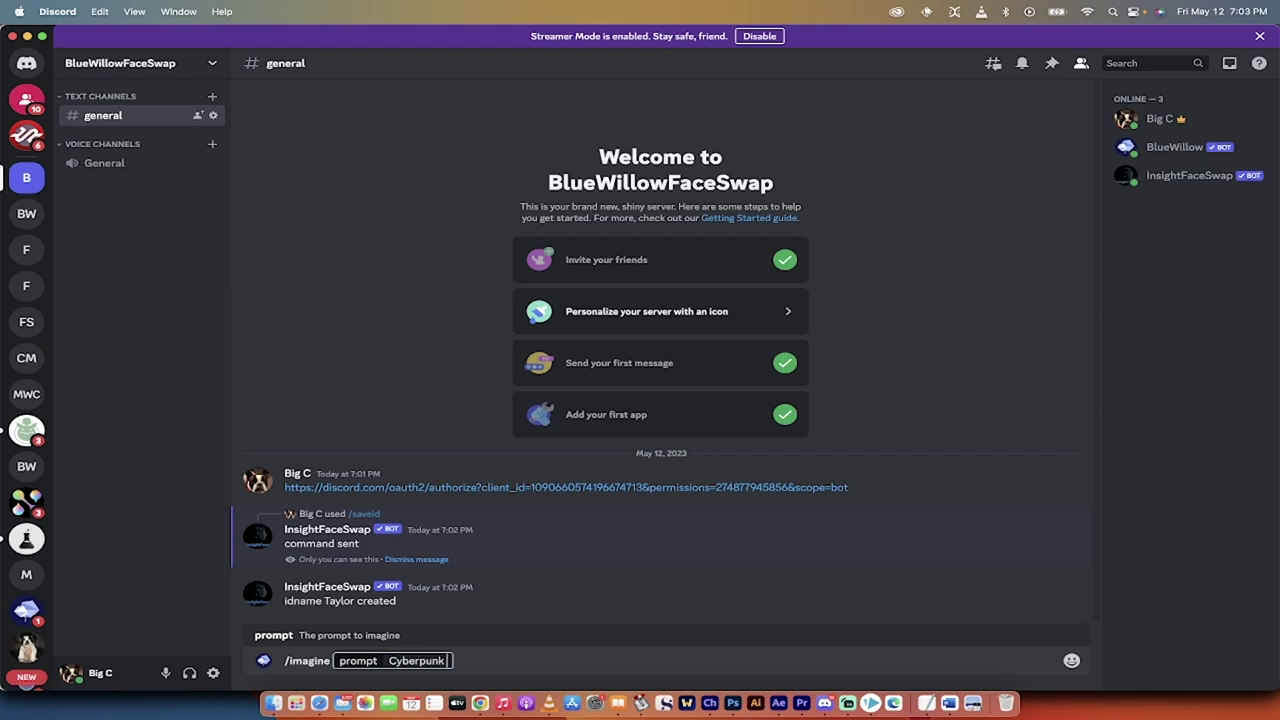
type(" female wa")
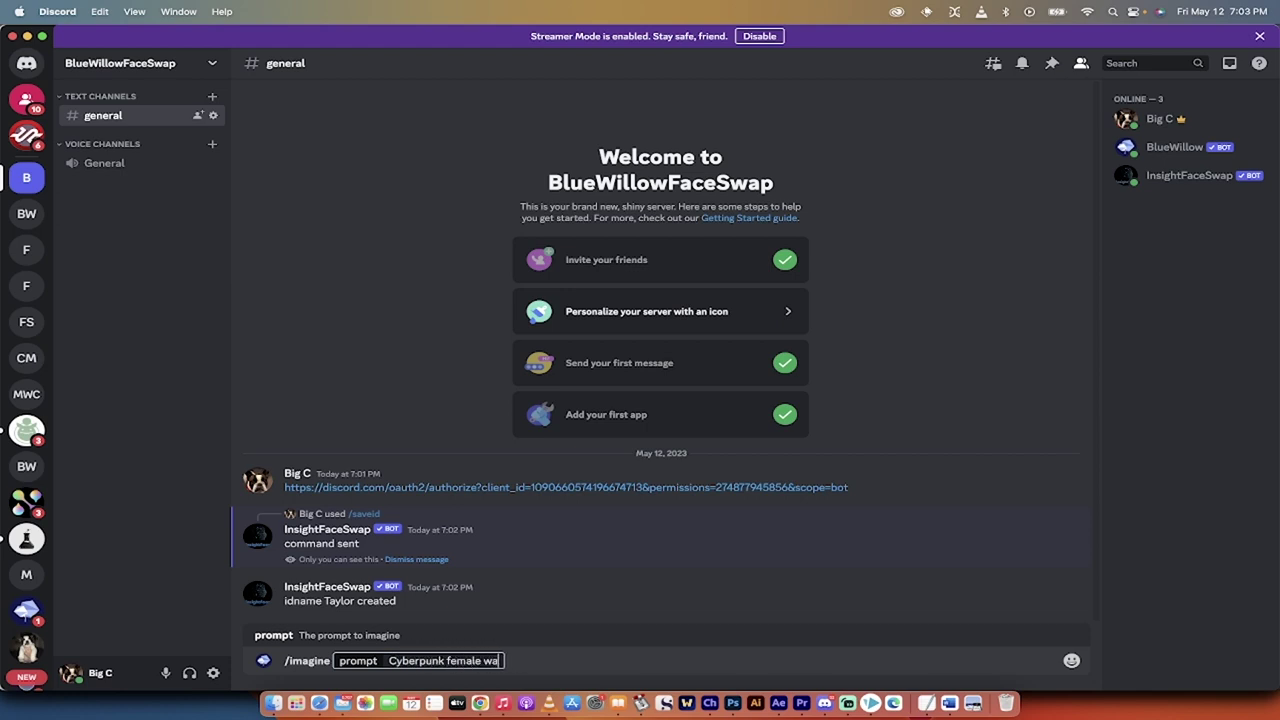
type("rrior, close up shot, ")
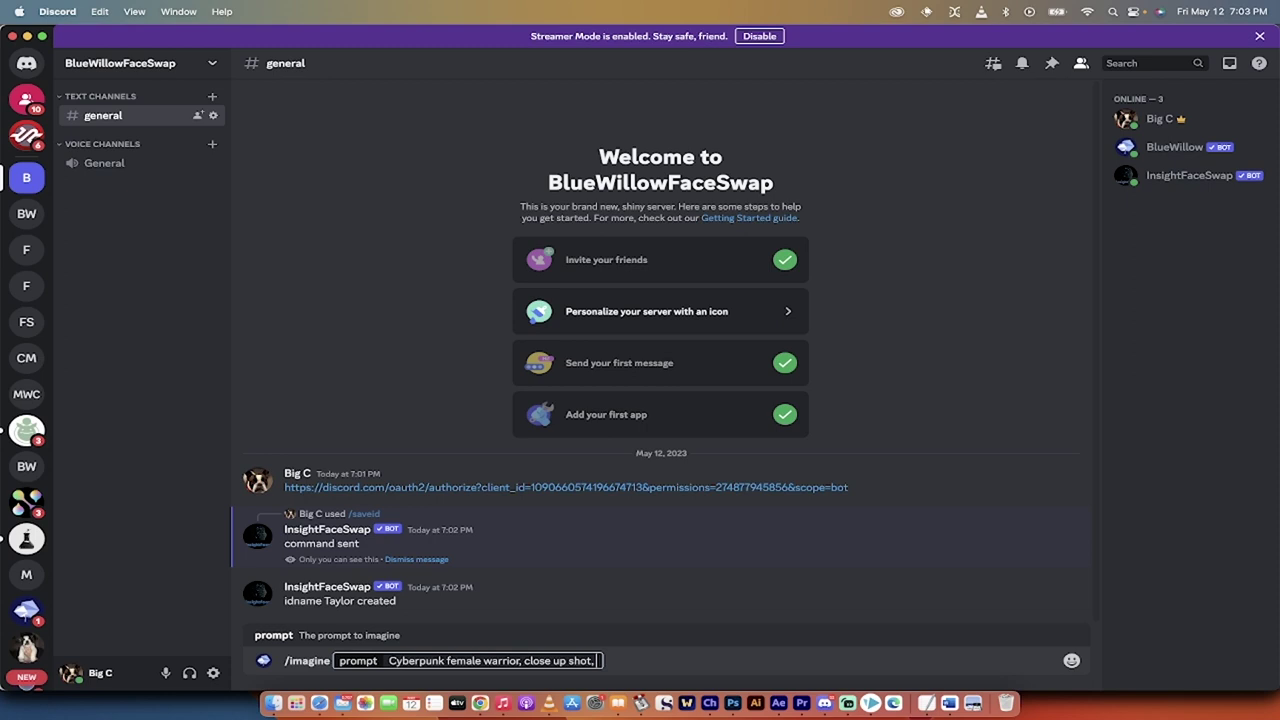
type("looking at camera")
key("Return")
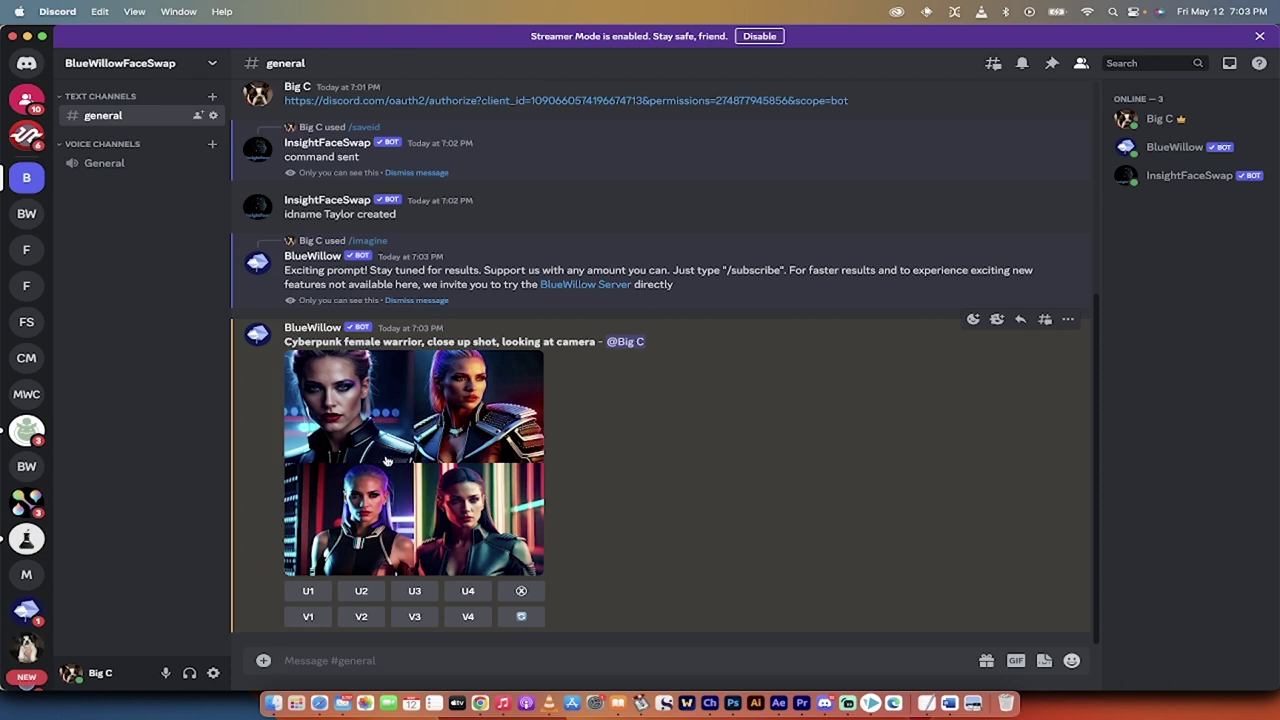
Upscale all four grid portraits with U1, U2, U3 and U4
left_click(309, 592)
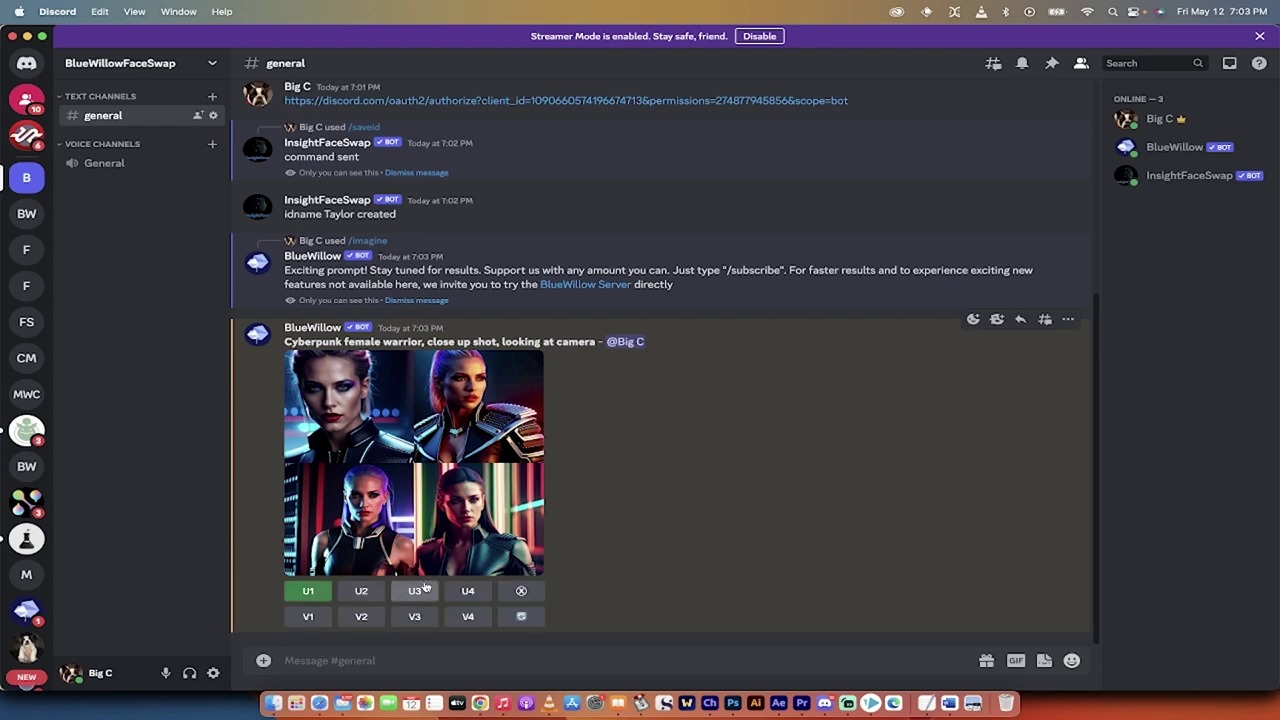
left_click(361, 591)
left_click(415, 592)
left_click(468, 591)
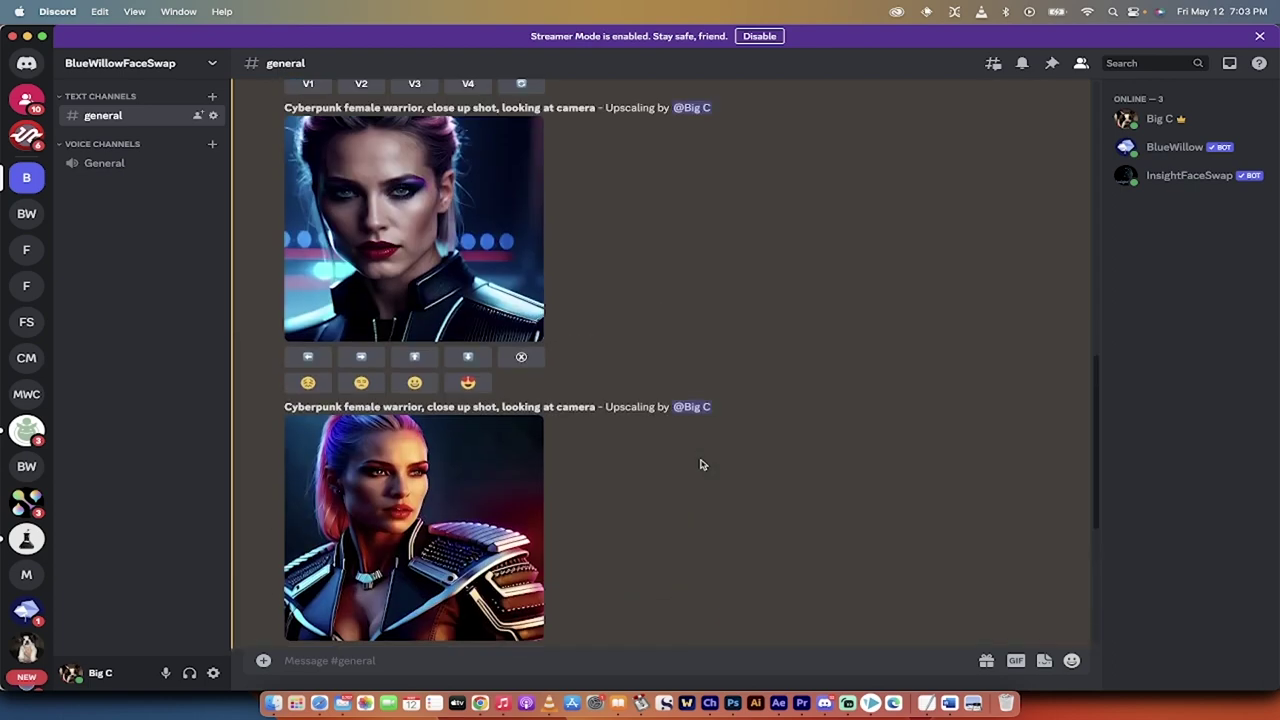
Preview the first upscaled portrait enlarged, then close the preview
scroll(700, 464, "up", 10)
scroll(700, 464, "down", 5)
scroll(700, 464, "up", 3)
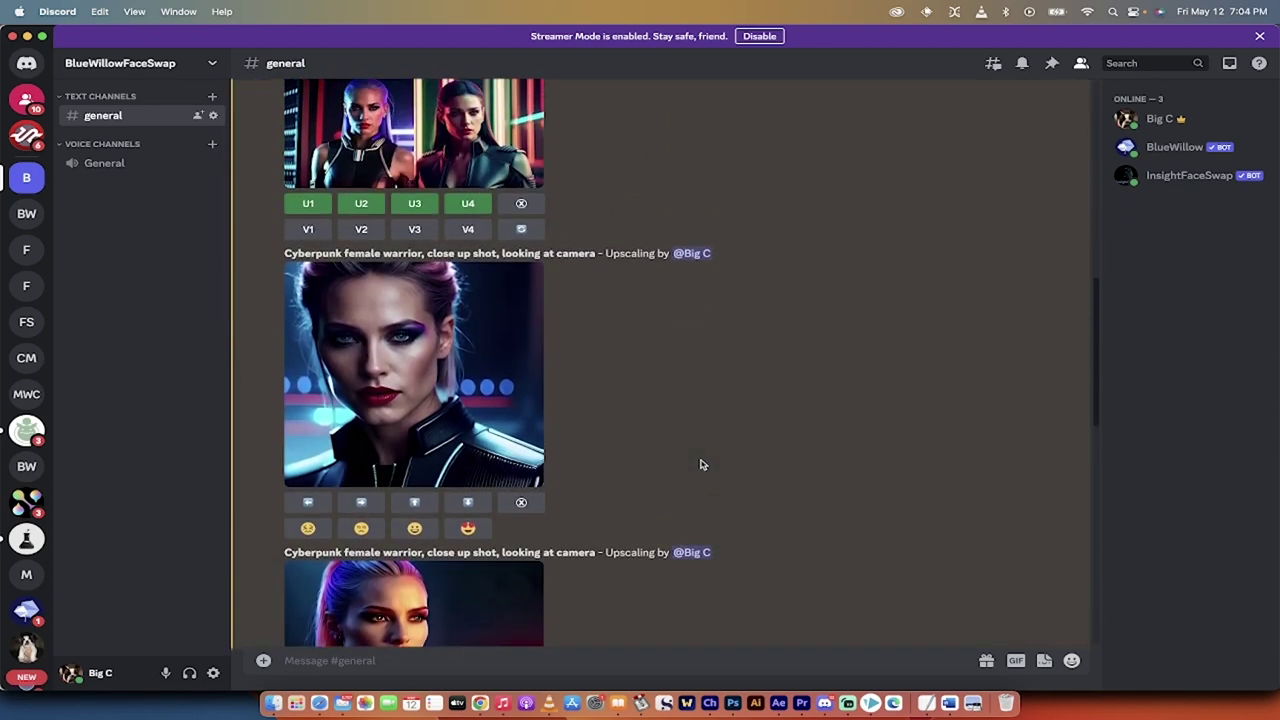
left_click(447, 418)
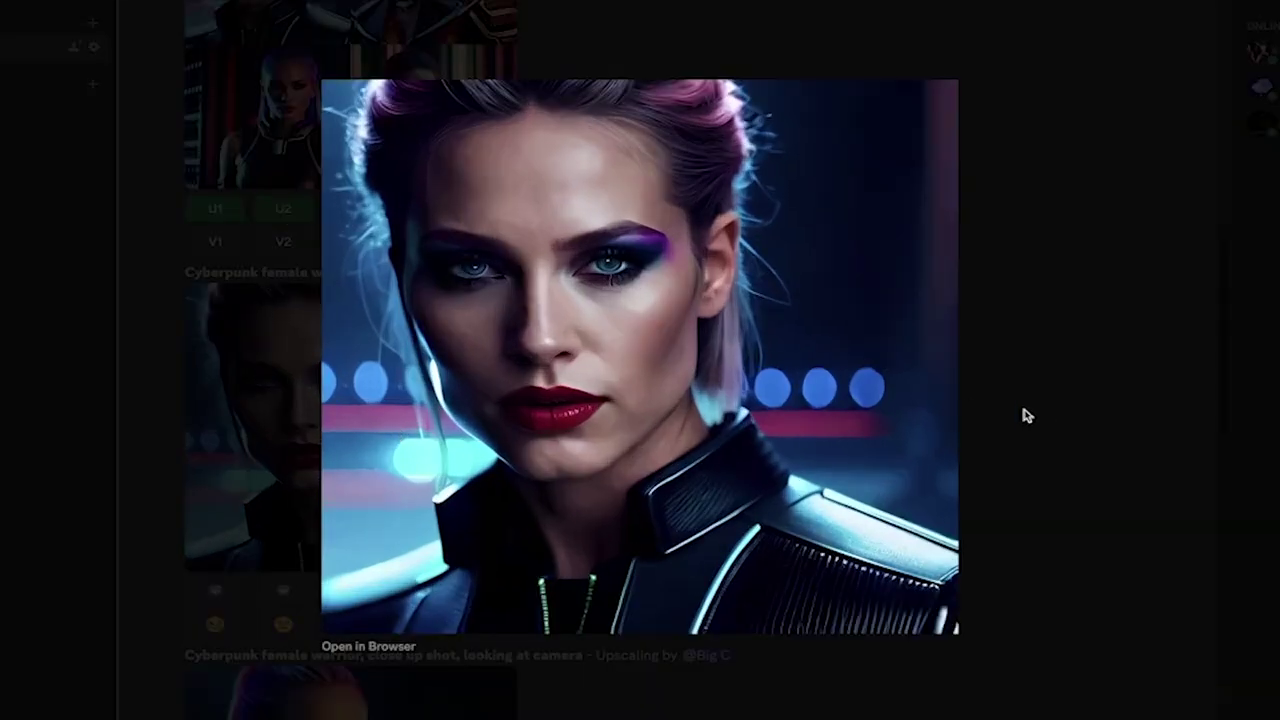
left_click(942, 403)
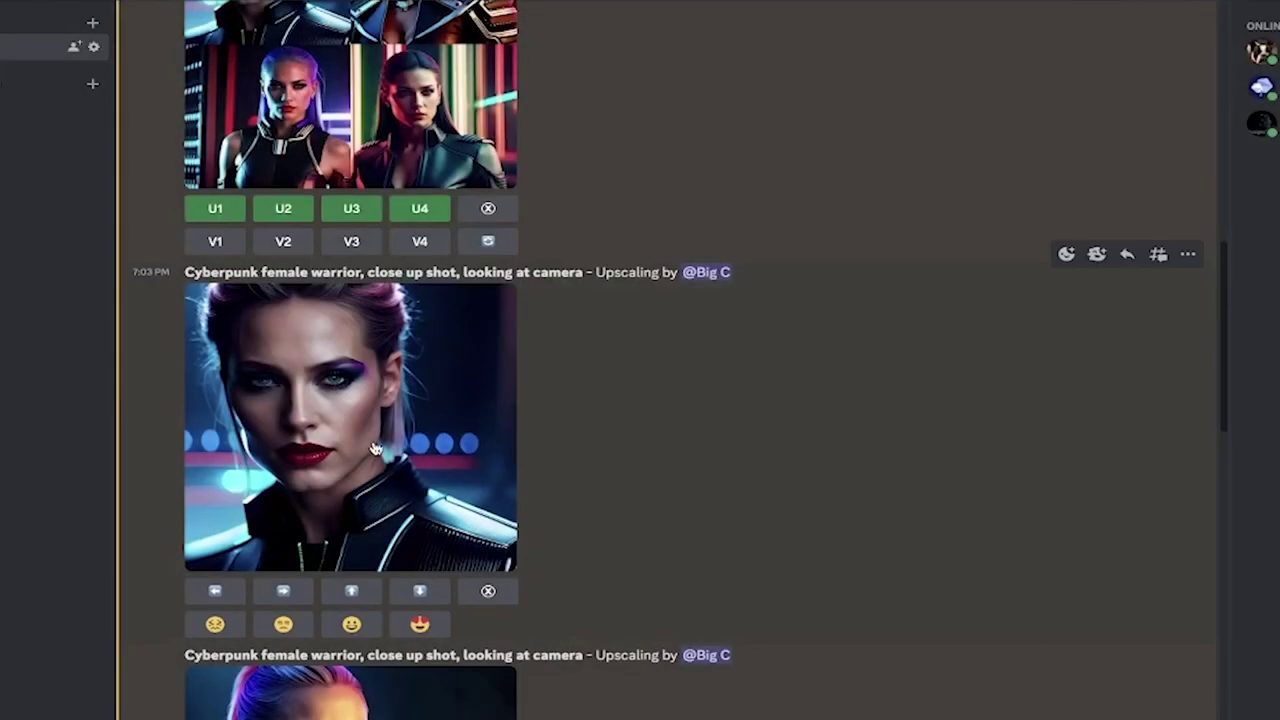
Run Apps > INSwapper on the first upscaled portrait and preview the swapped result
right_click(374, 448)
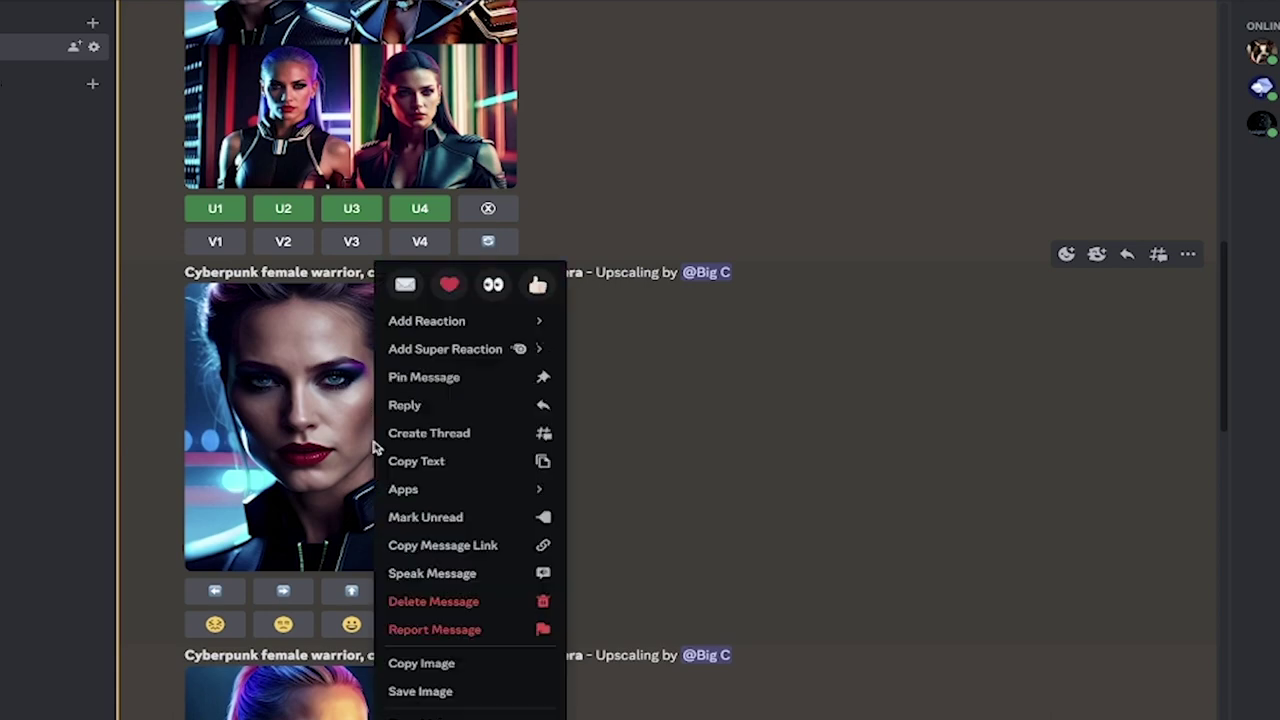
mouse_move(431, 489)
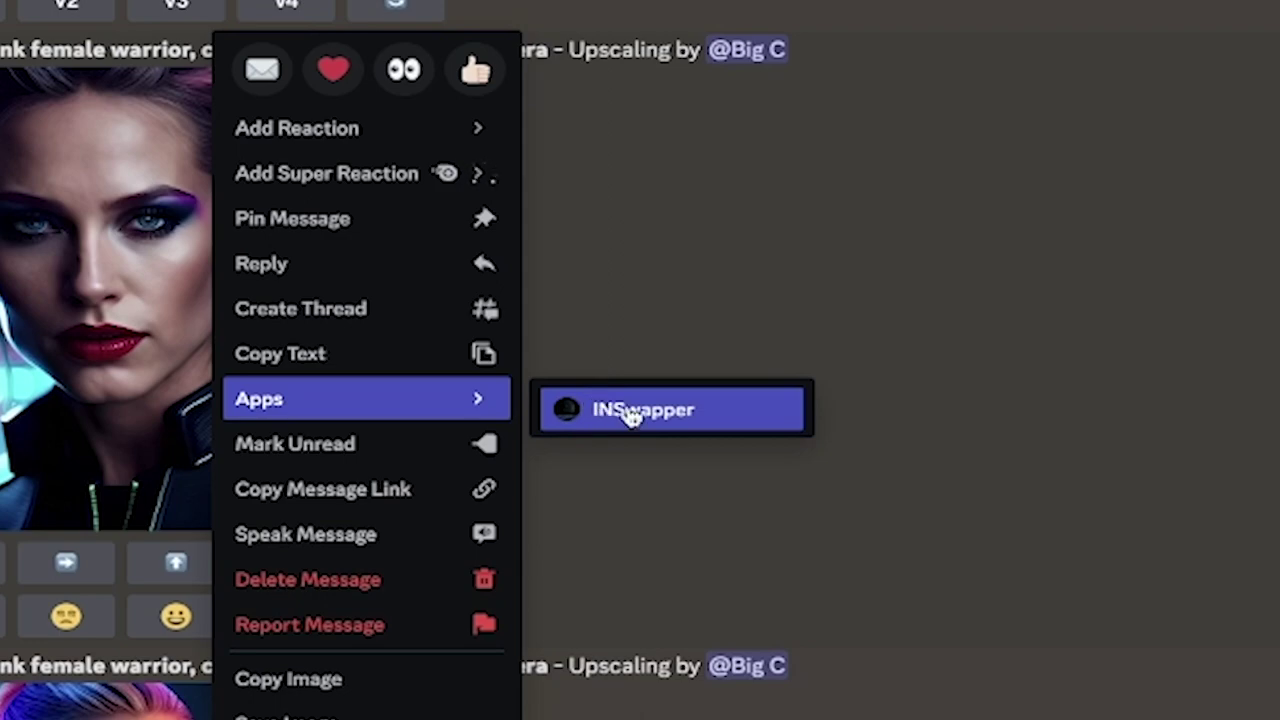
left_click(632, 417)
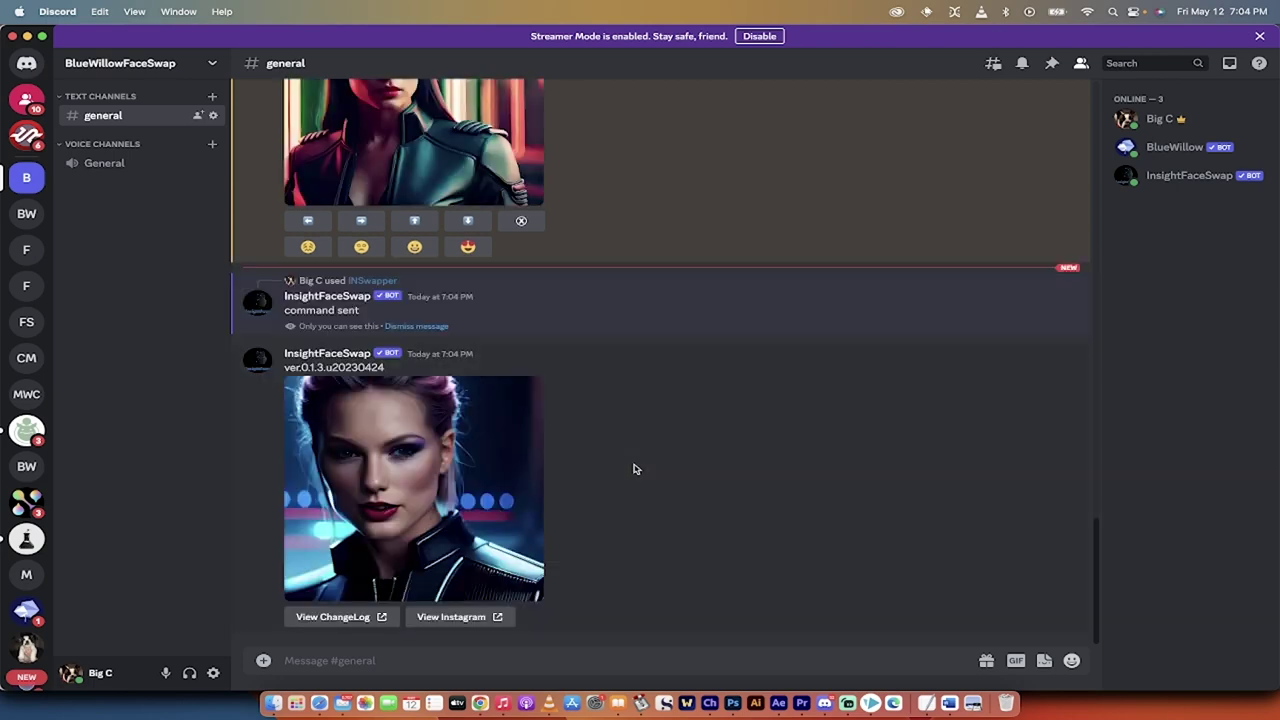
left_click(460, 480)
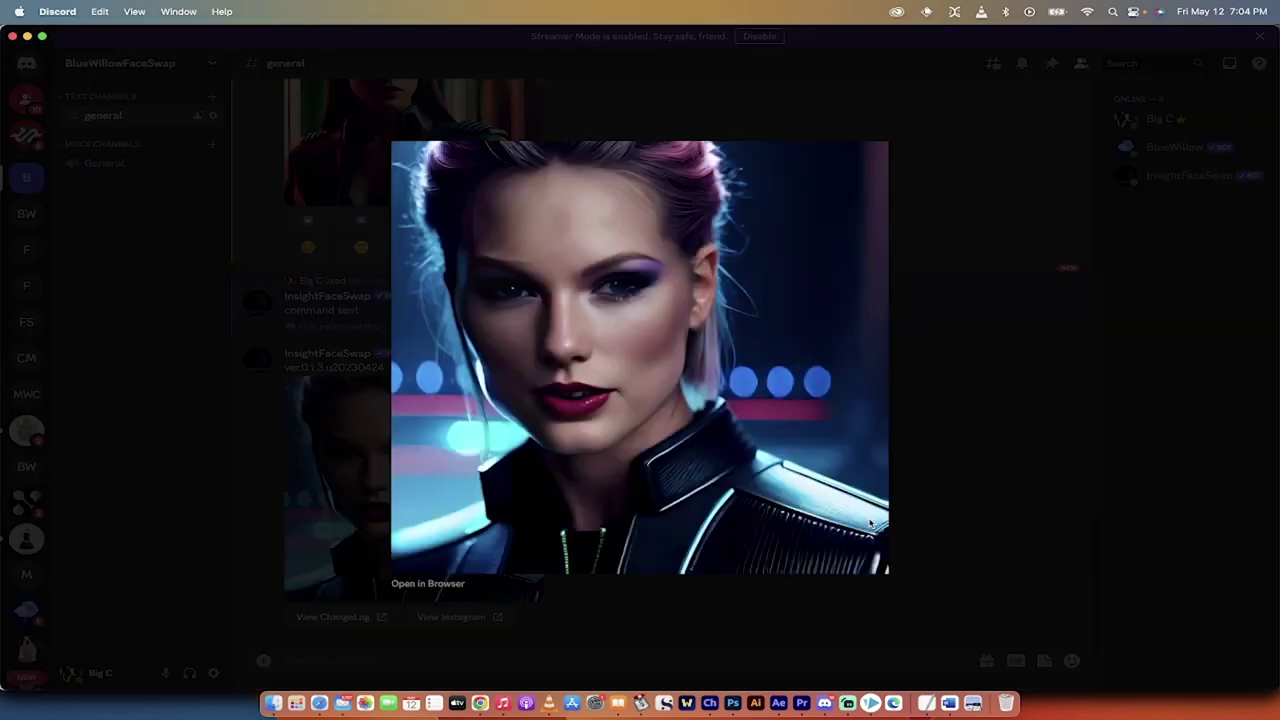
left_click(969, 438)
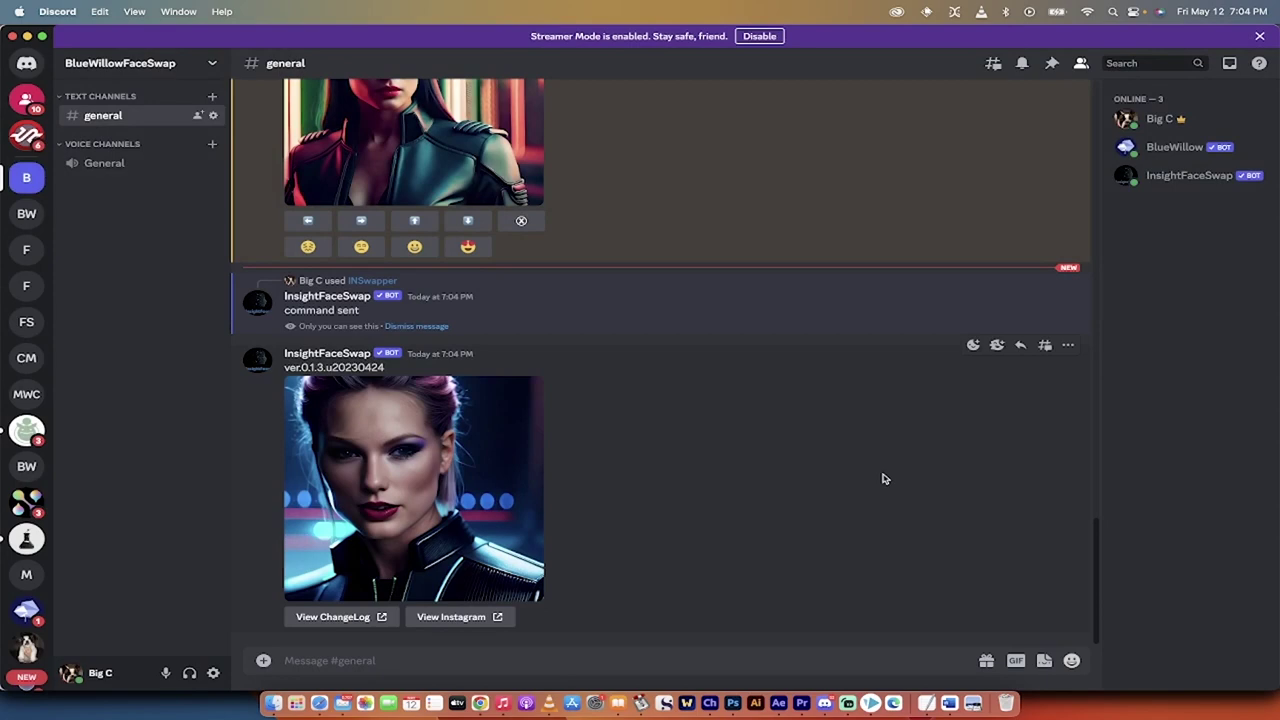
scroll(790, 491, "up", 10)
scroll(790, 491, "up", 3)
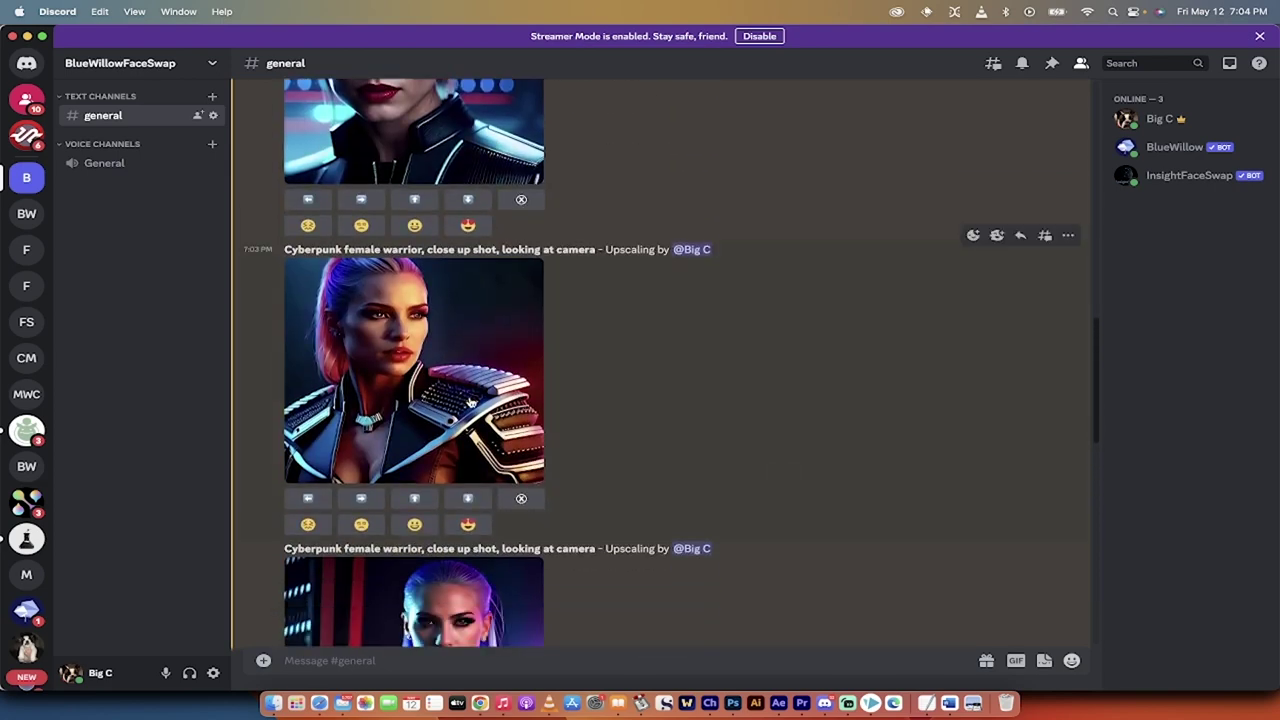
Face-swap the next upscaled warrior portrait with Apps > INSwapper
right_click(477, 400)
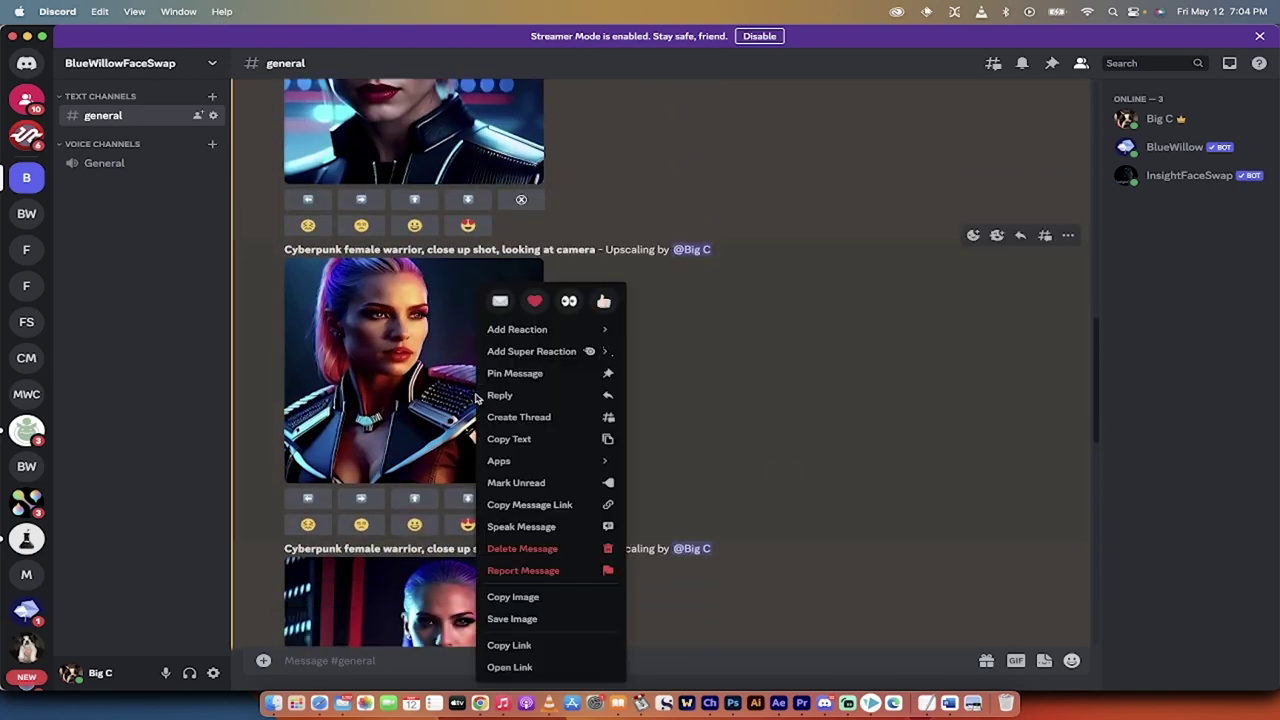
mouse_move(554, 340)
mouse_move(560, 461)
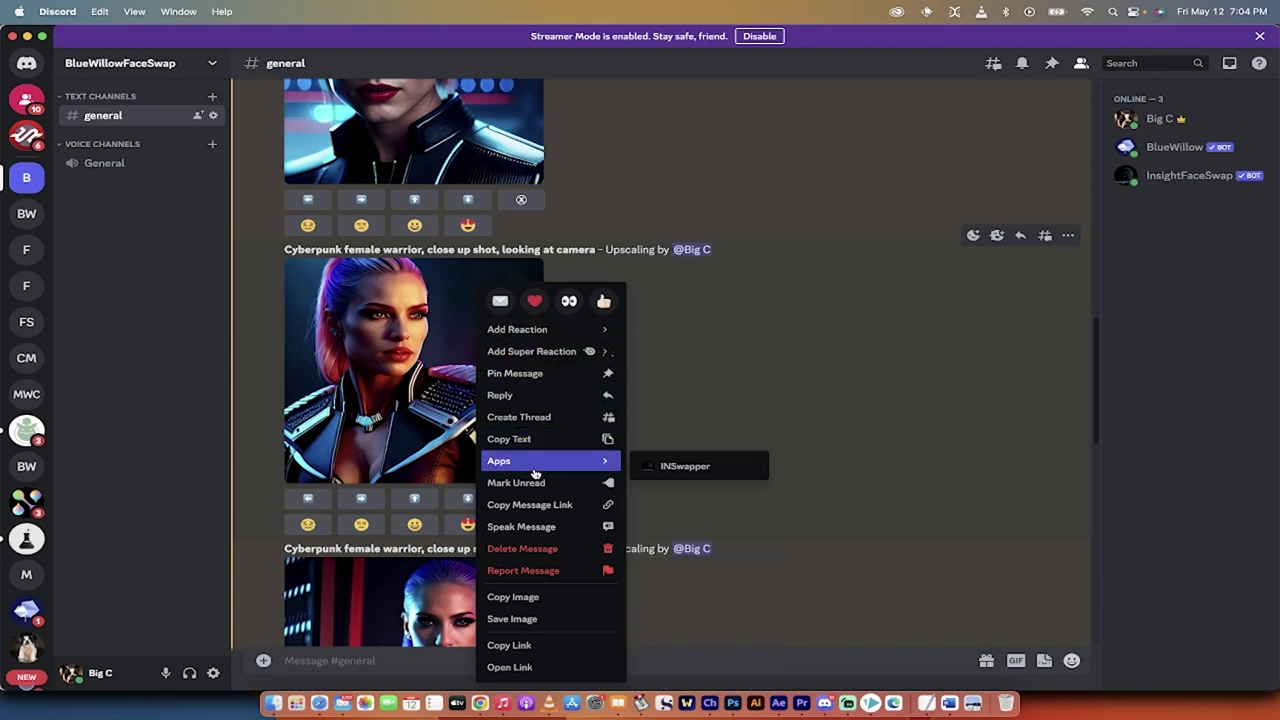
left_click(700, 467)
scroll(738, 455, "up", 5)
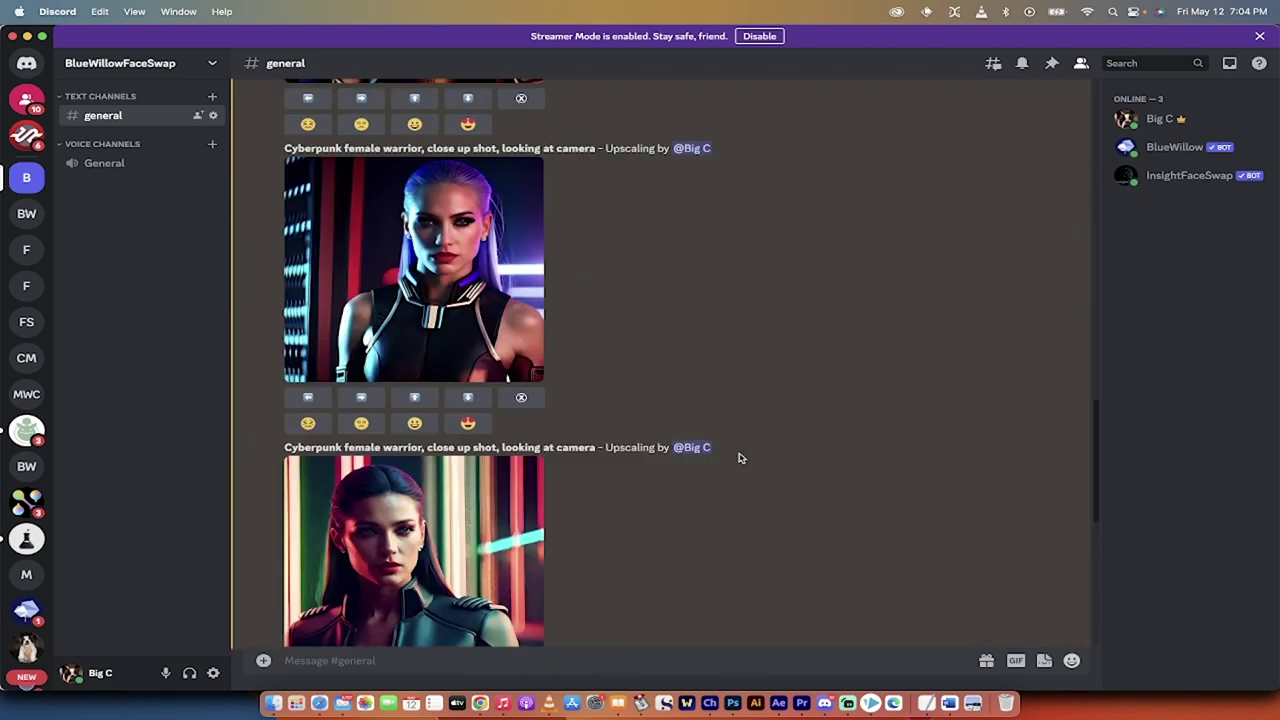
Face-swap the blue-haired warrior upscale with Apps > INSwapper
right_click(457, 407)
mouse_move(477, 468)
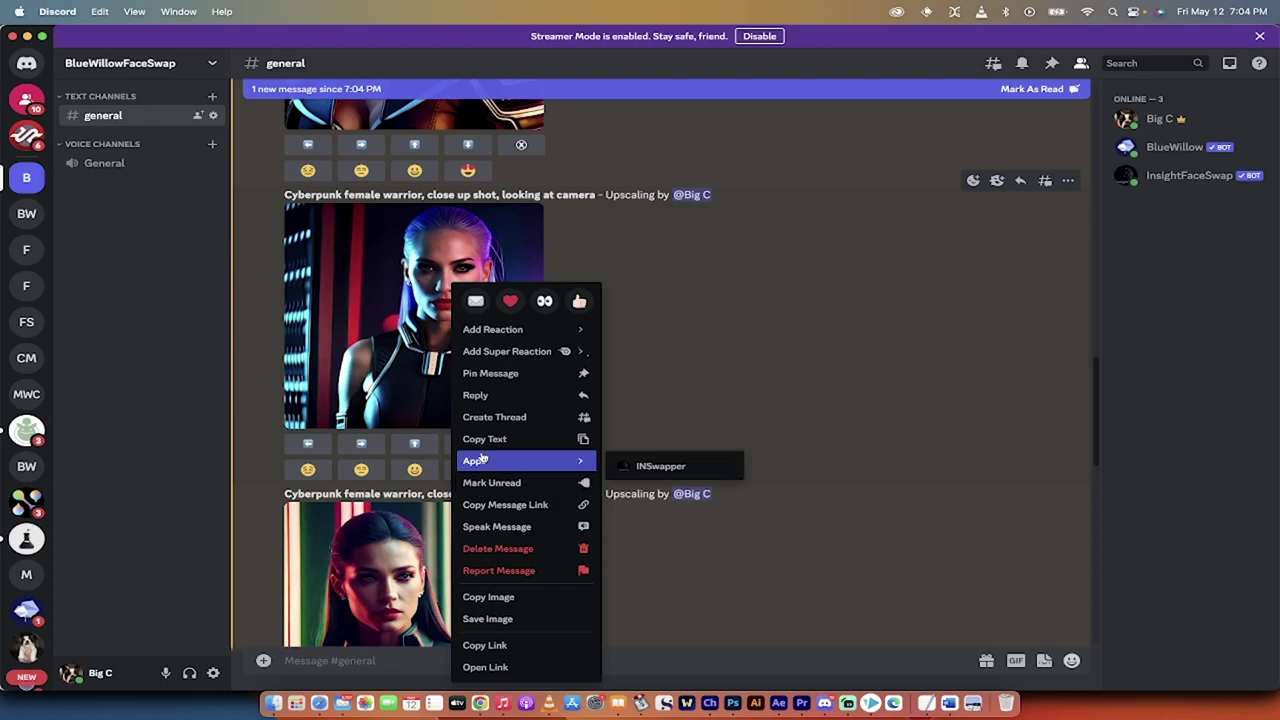
left_click(625, 466)
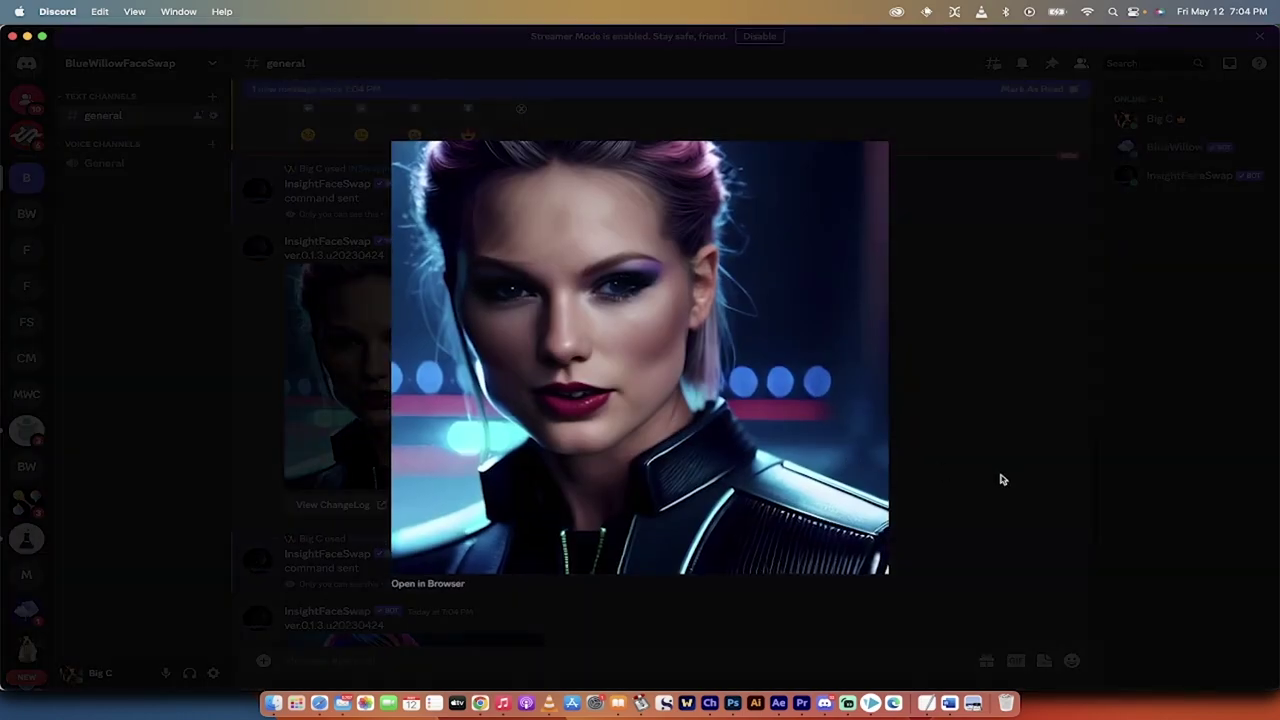
left_click(1003, 479)
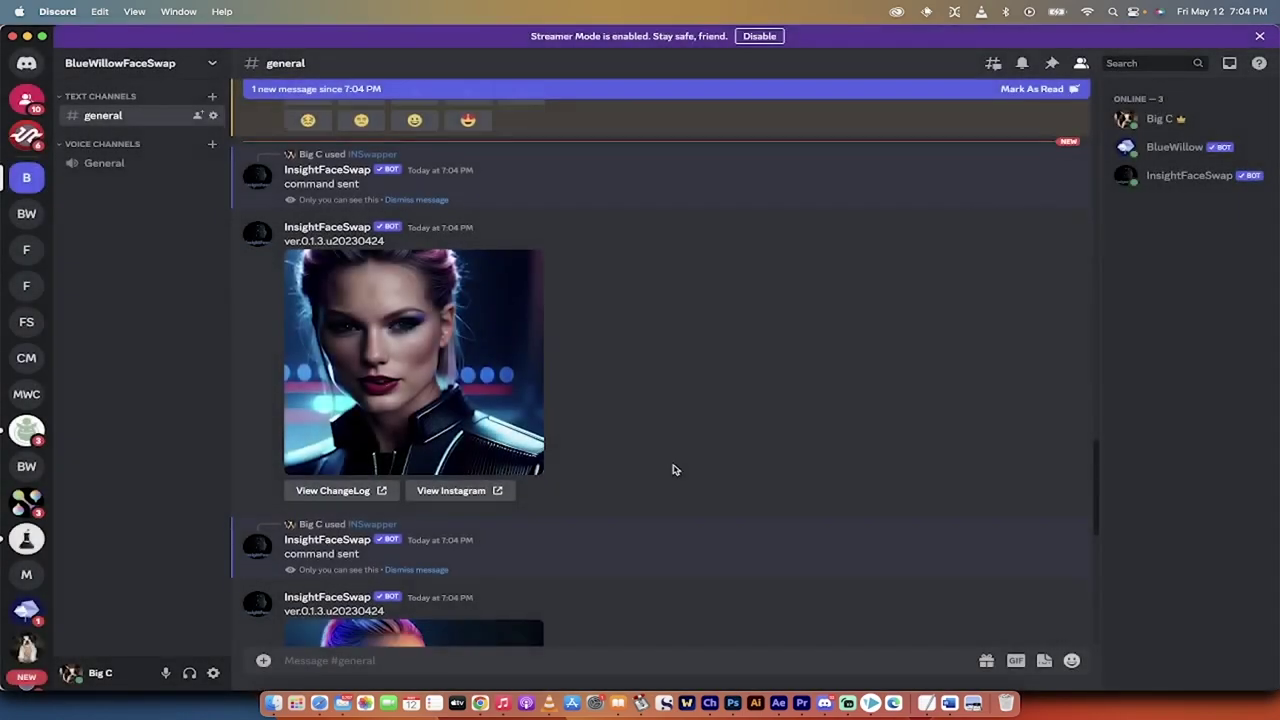
Inspect the two new face-swapped portraits enlarged, closing each view
left_click(415, 250)
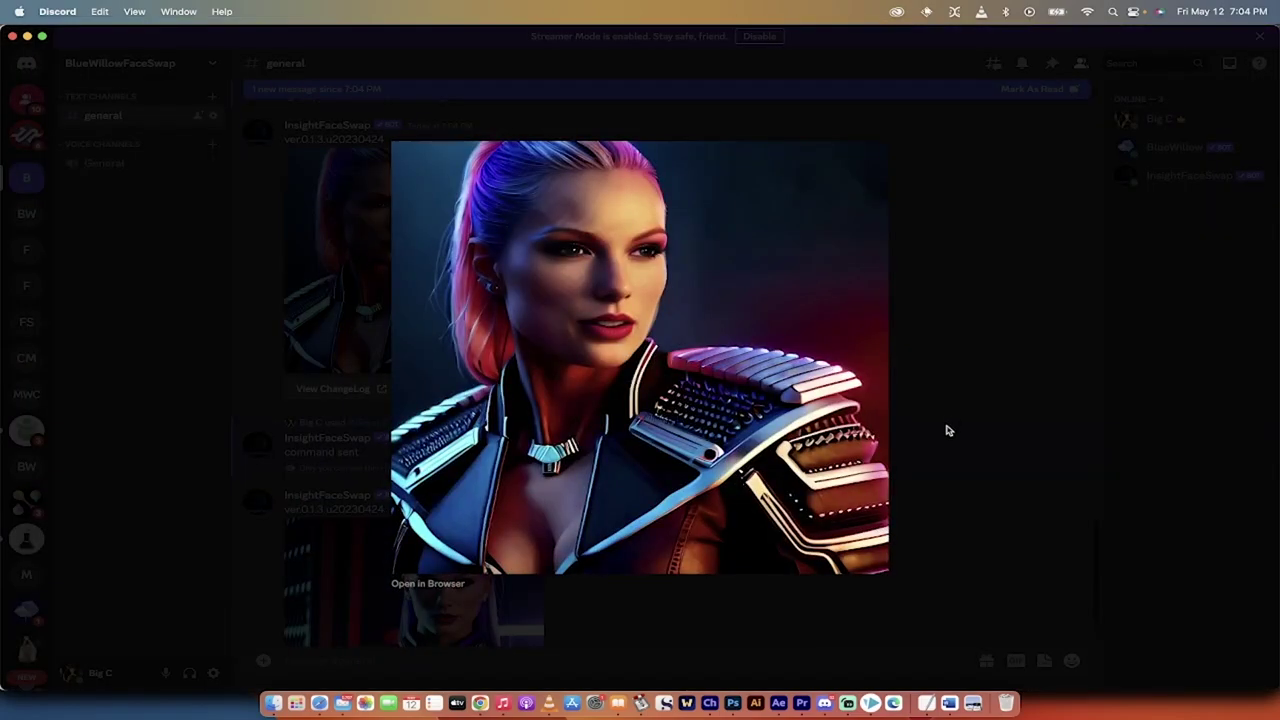
left_click(948, 430)
scroll(740, 389, "down", 3)
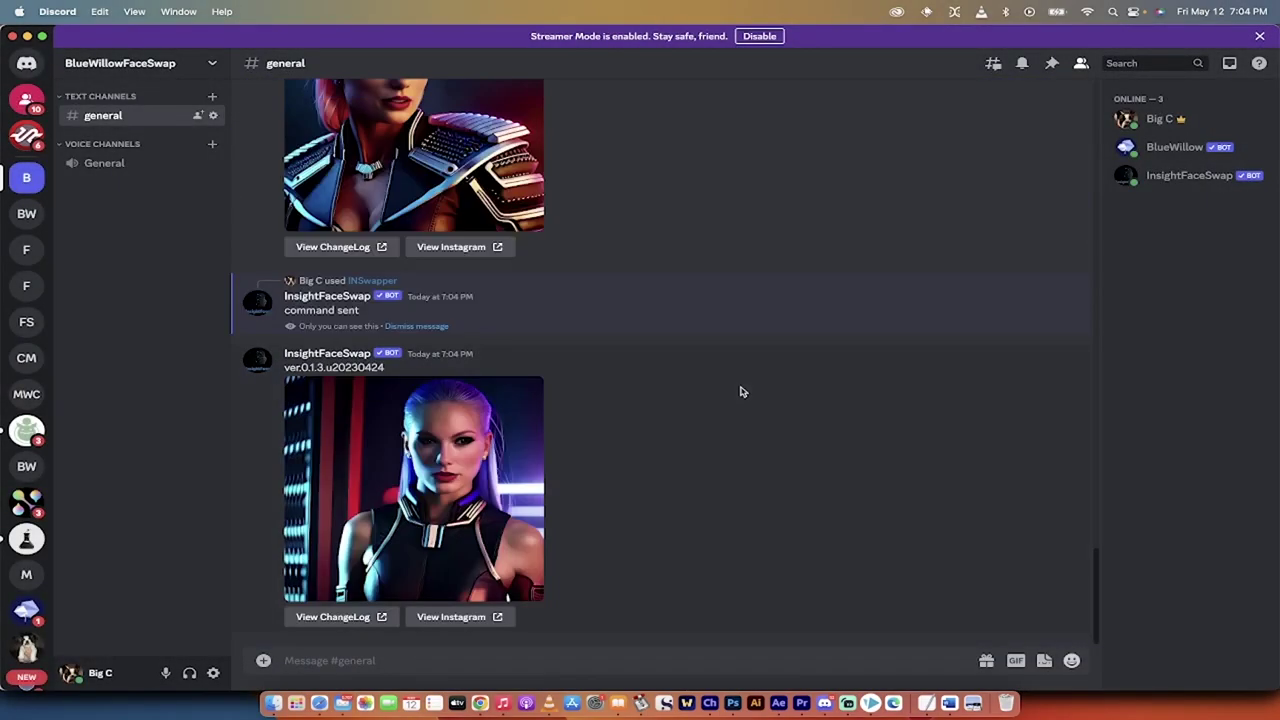
left_click(443, 492)
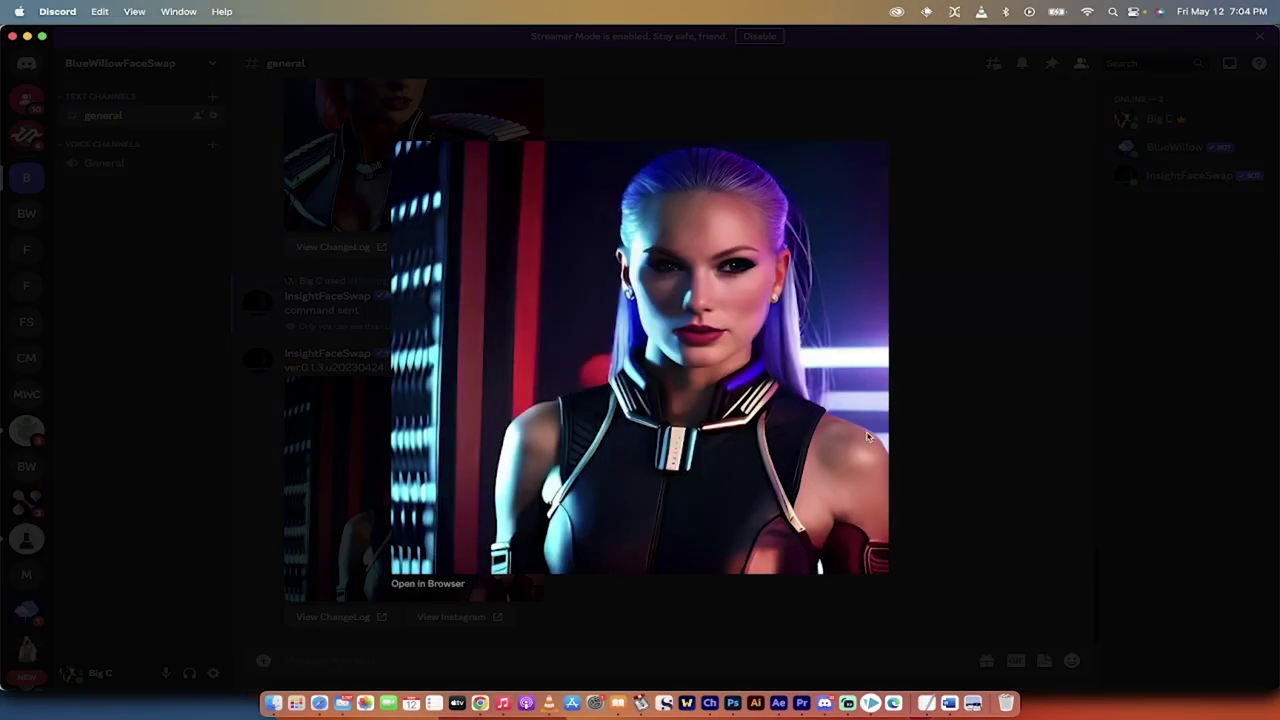
left_click(950, 434)
Face-swap the dark-haired warrior upscale and inspect its result enlarged
scroll(674, 411, "up", 3)
scroll(674, 411, "up", 2)
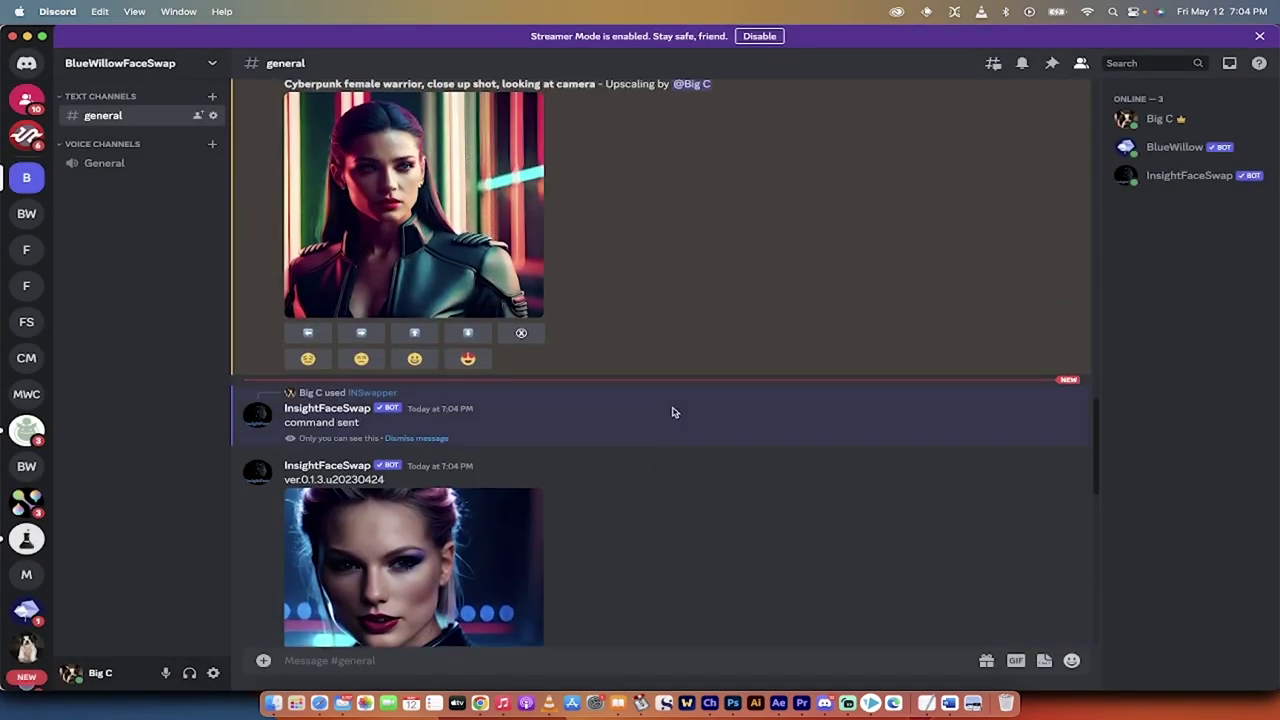
scroll(673, 412, "up", 2)
right_click(490, 285)
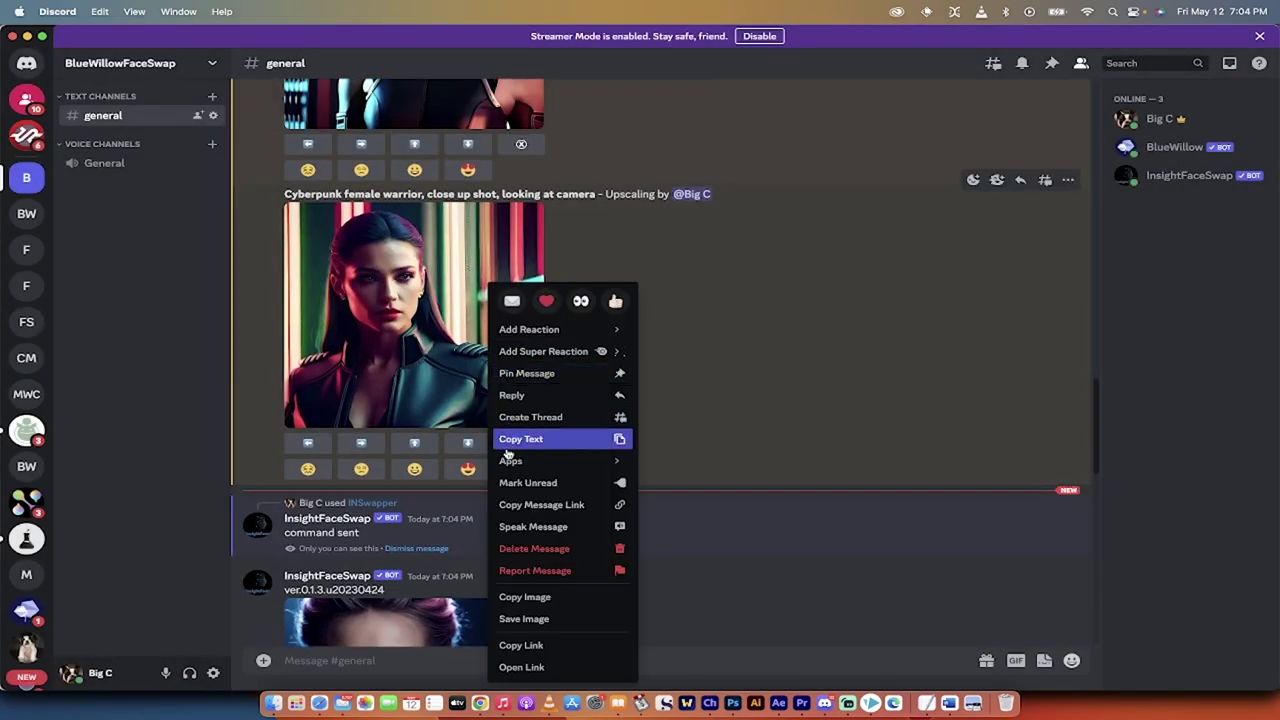
left_click(677, 466)
scroll(754, 423, "down", 5)
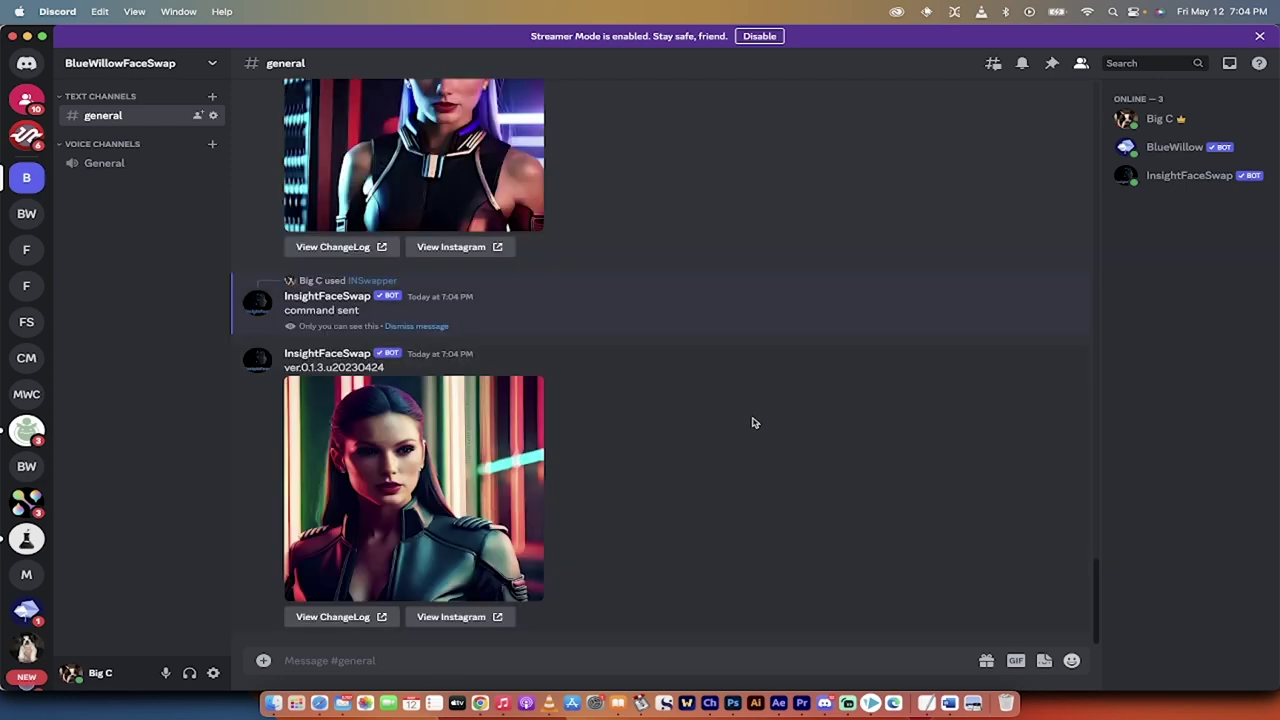
left_click(500, 470)
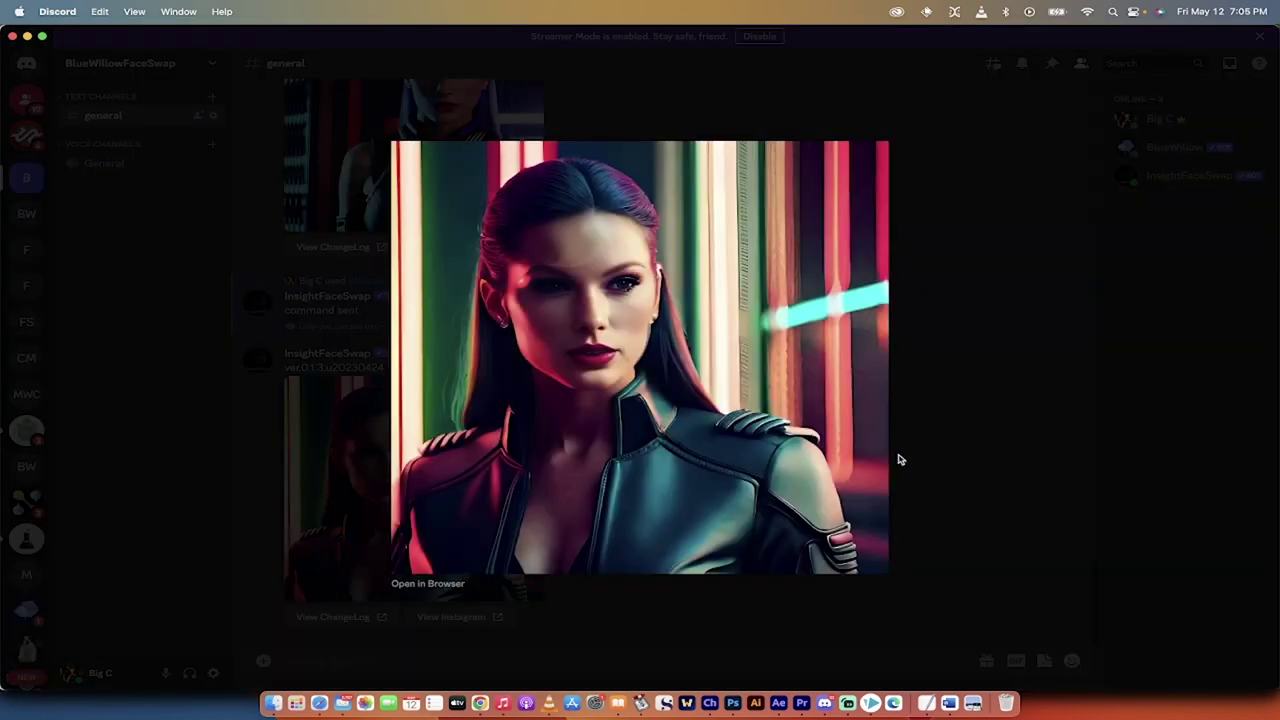
left_click(921, 470)
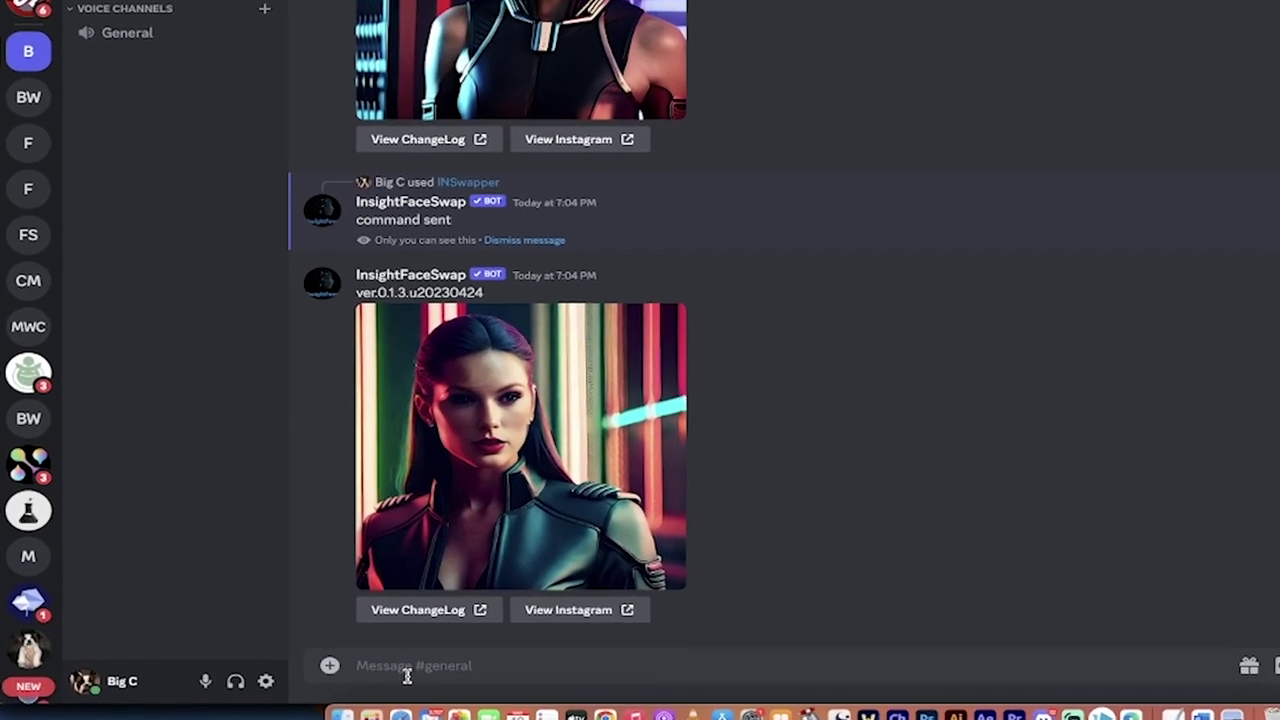
Start /saveid and attach 885.vresize.350.350.medium.14.png as the identity image
type("/saveid")
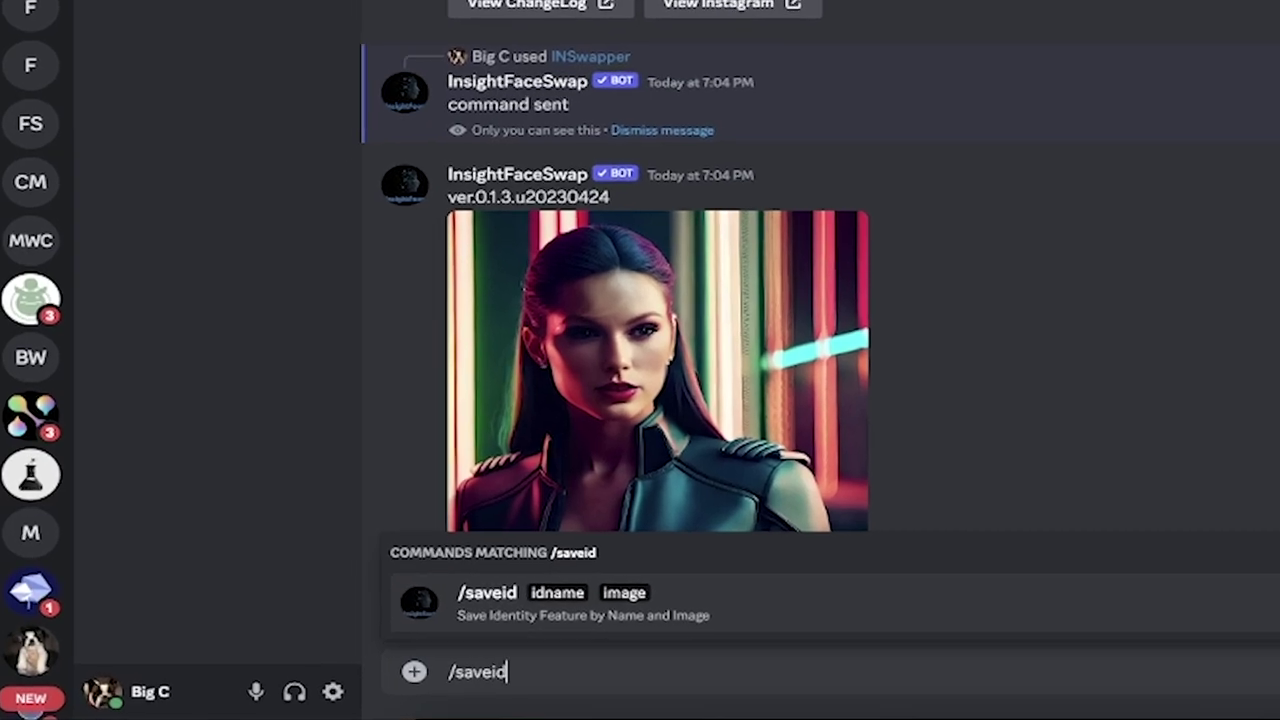
key("Return")
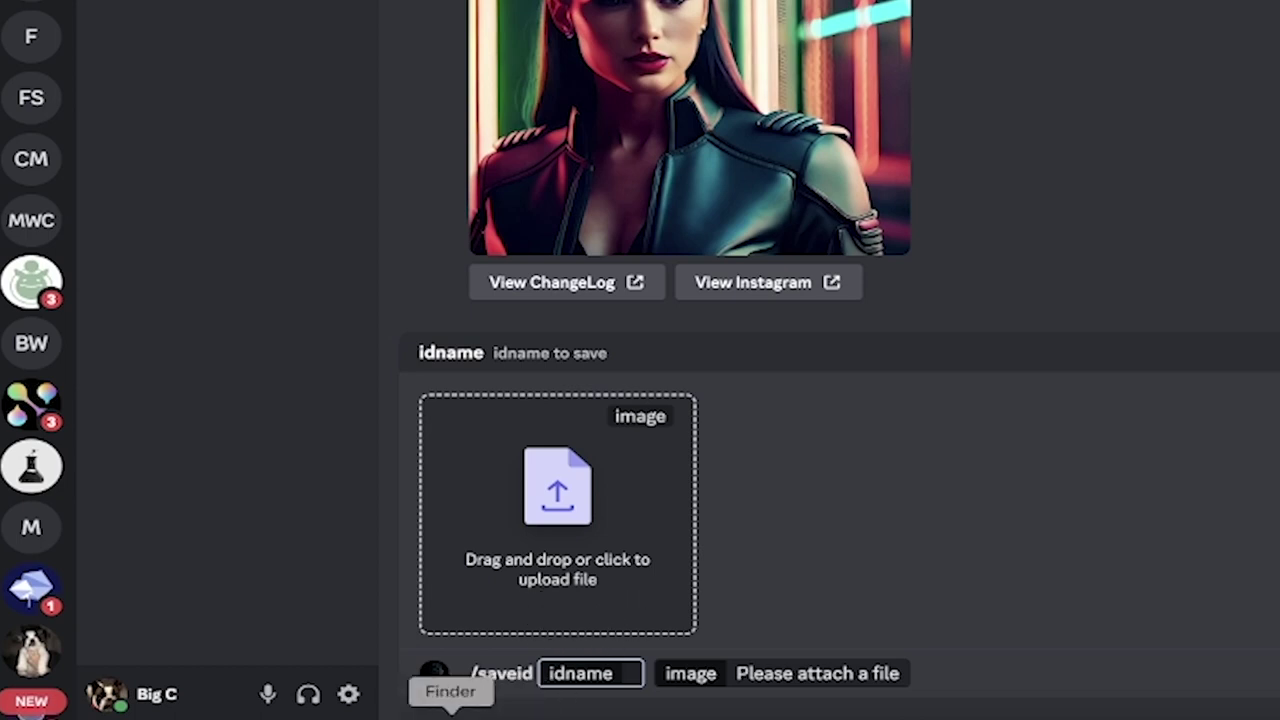
left_click(450, 712)
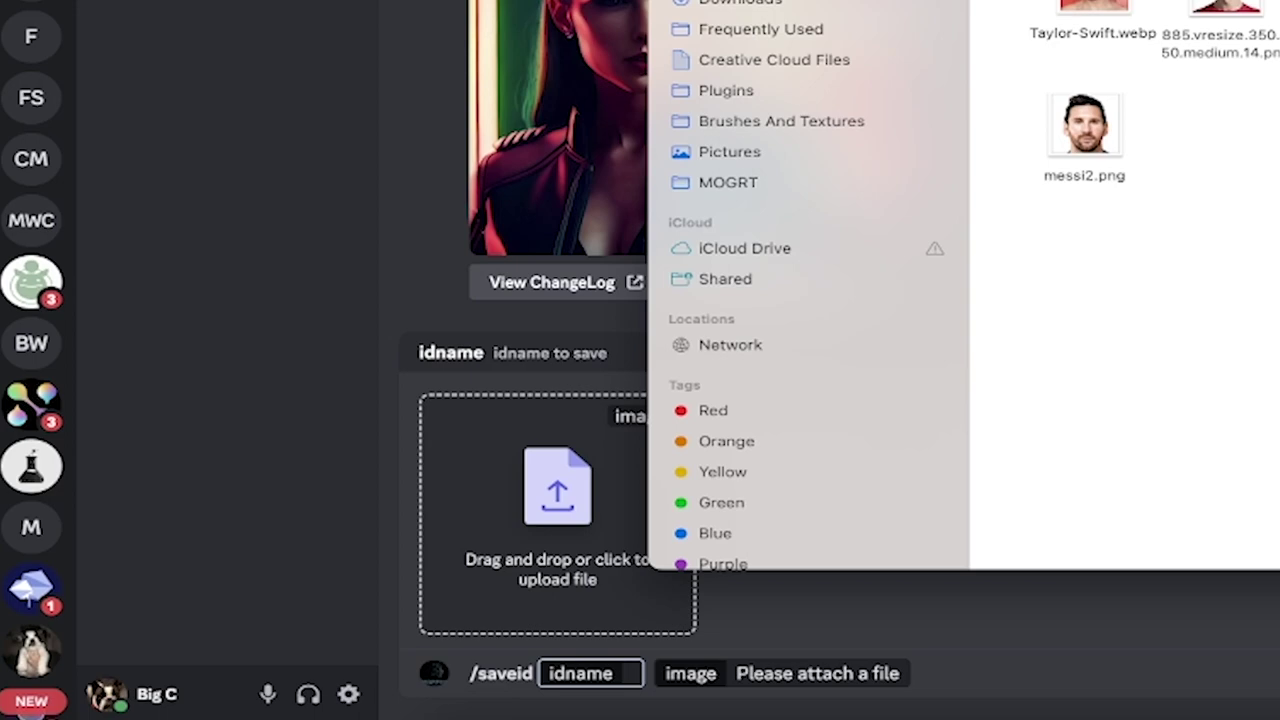
left_click(1225, 20)
left_click_drag(1265, 50, 947, 214)
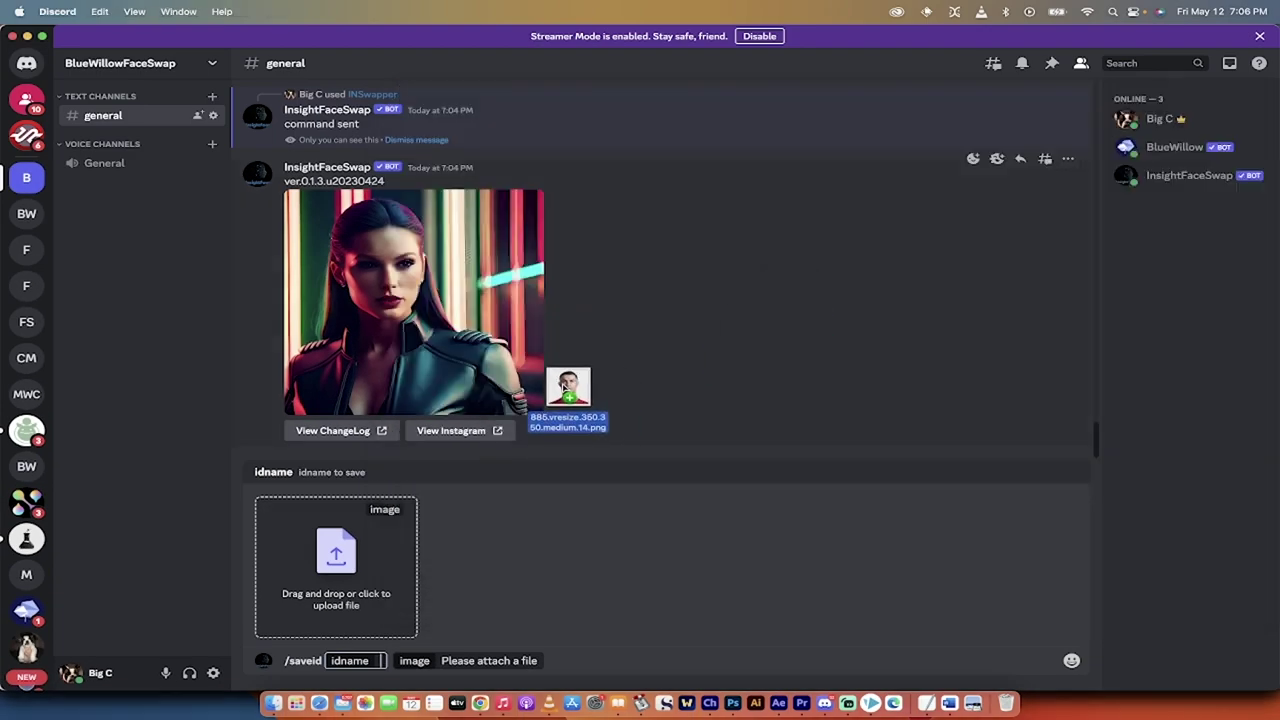
left_click_drag(563, 390, 335, 560)
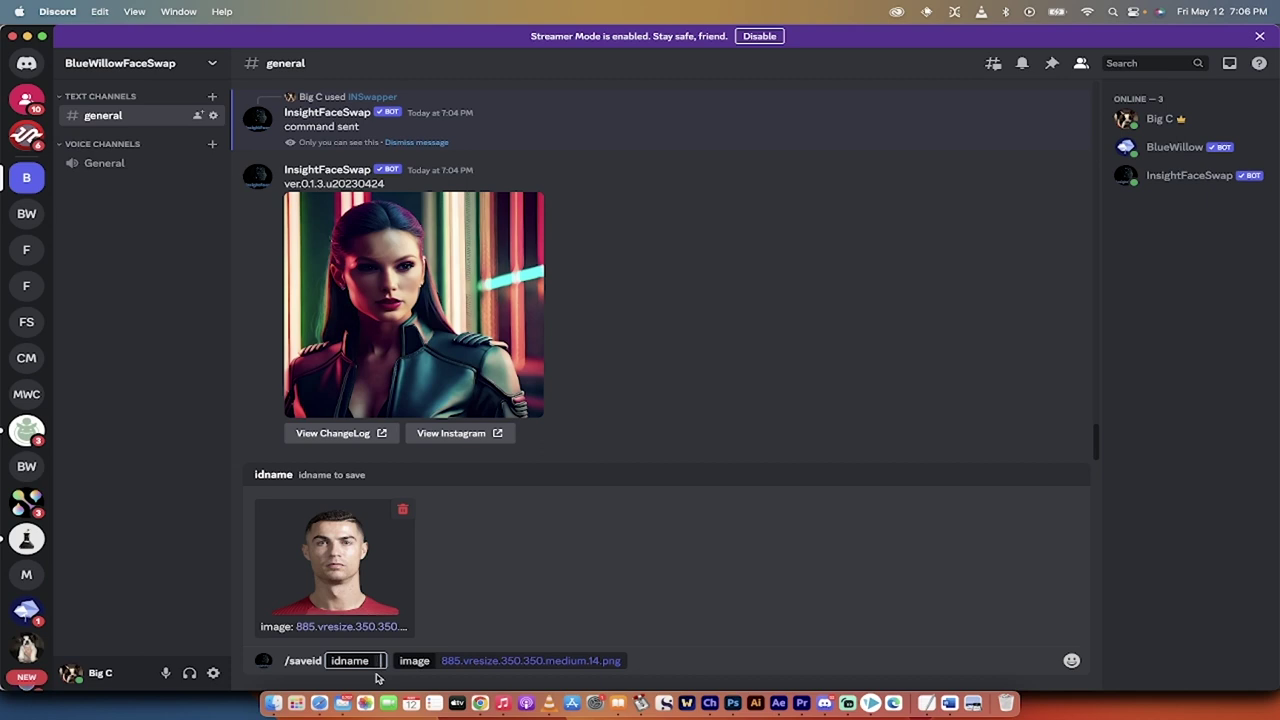
Name the identity Ronaldo7, send it, and highlight Ronaldo7 in the bot's reply
type("Ronaldo")
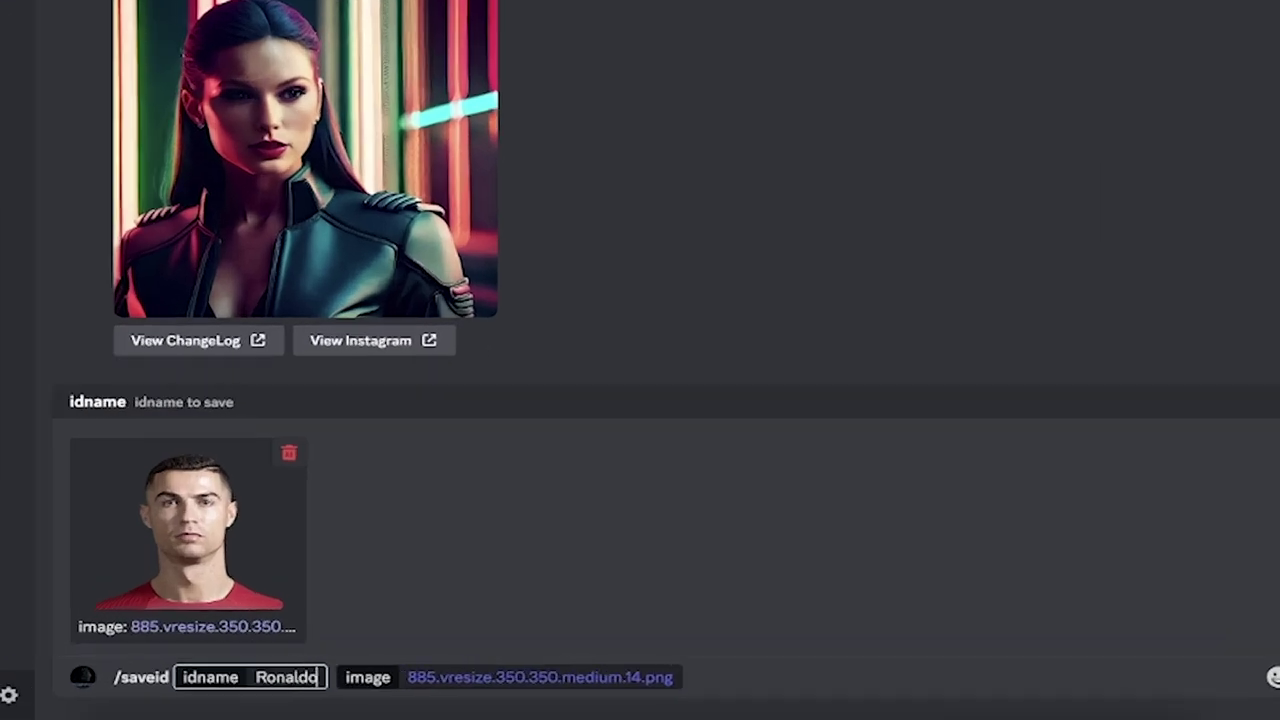
type("7")
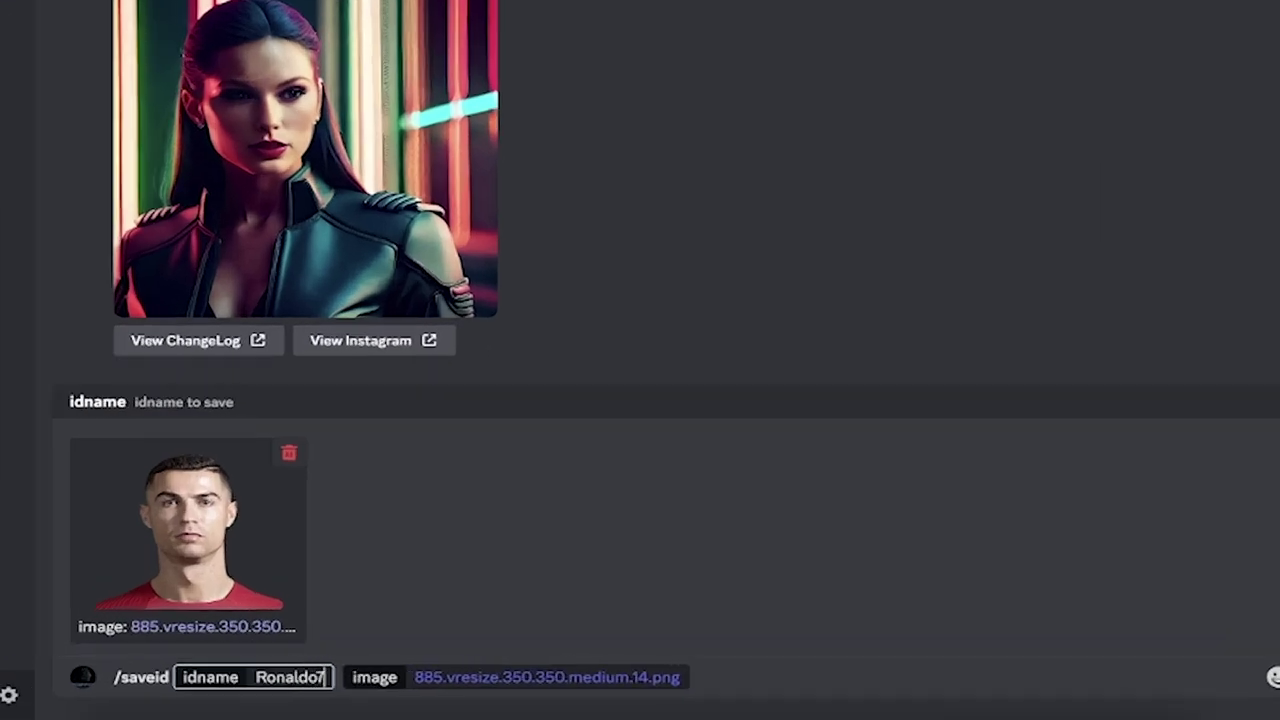
key("Return")
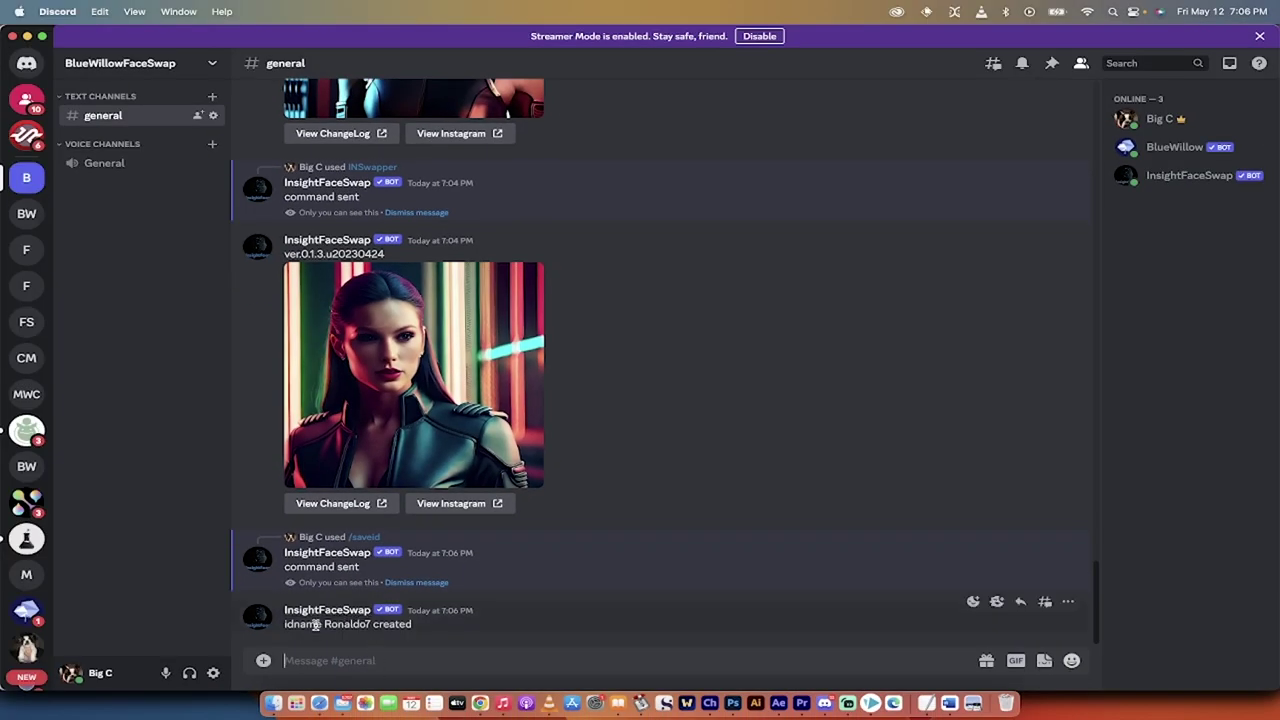
left_click_drag(325, 626, 372, 626)
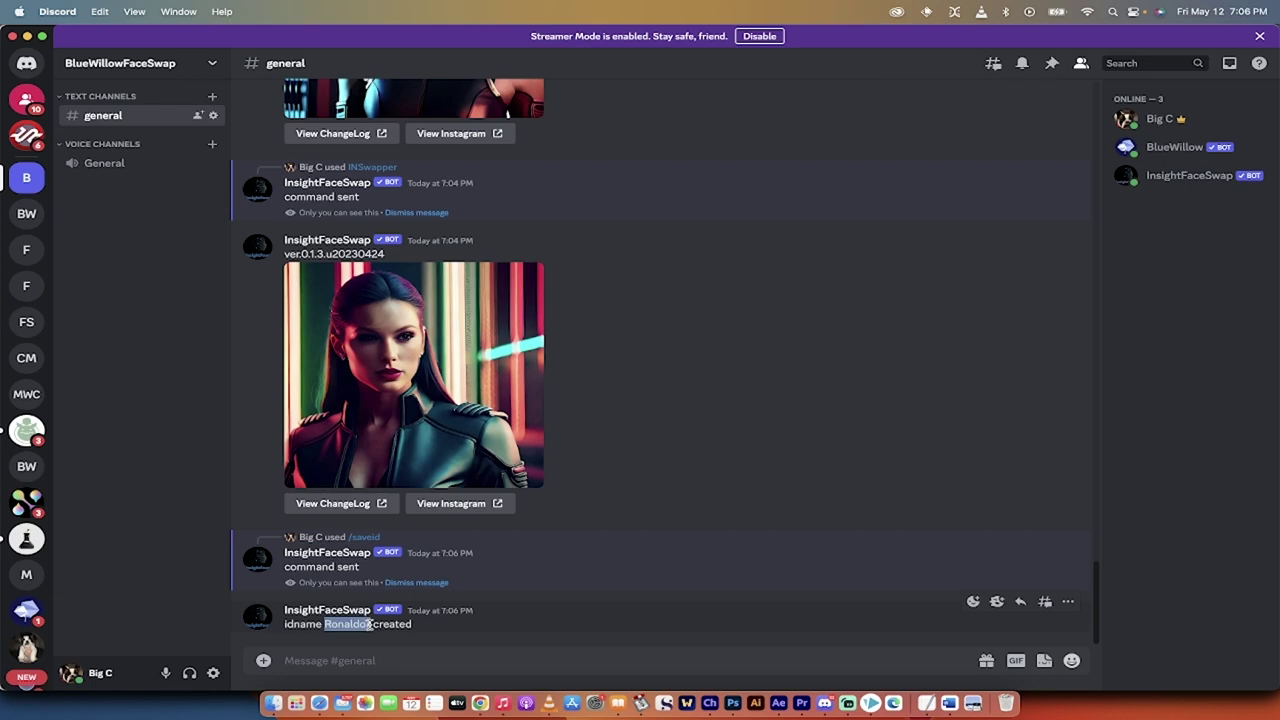
left_click(387, 664)
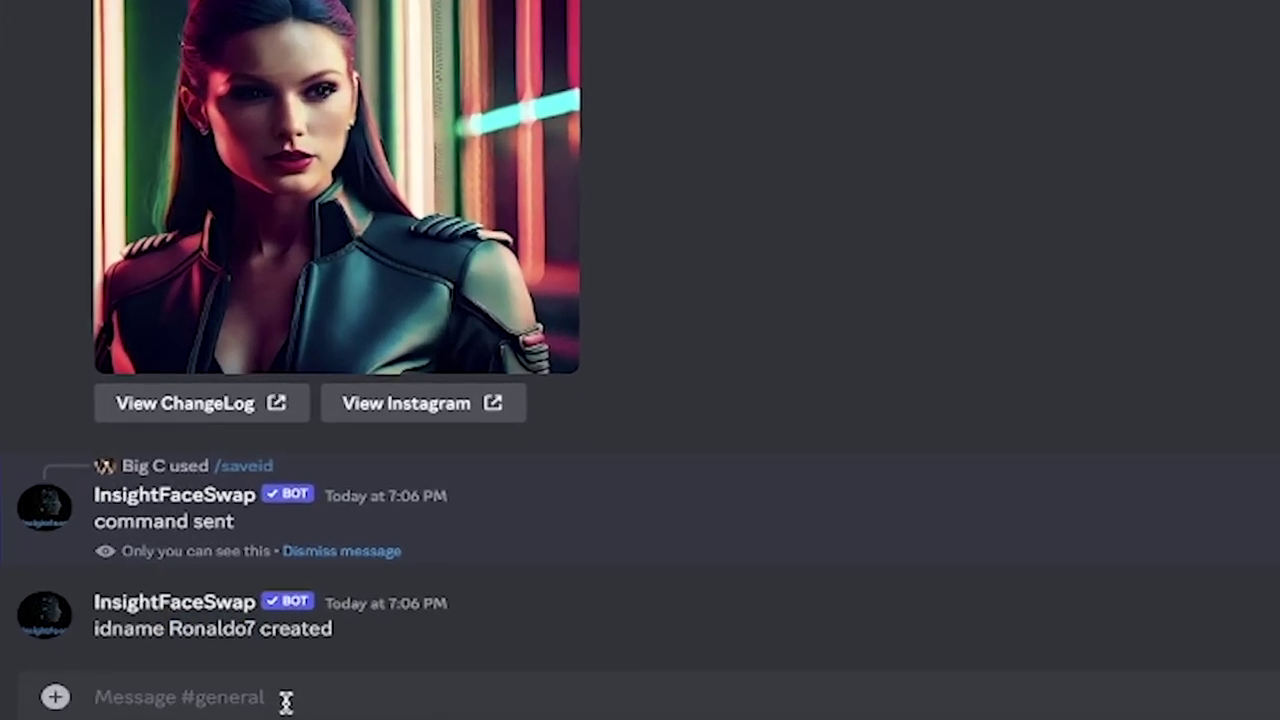
Send BlueWillow /imagine with 'Cyberpunk warrior, male, looking at camera, portrait close up shot'
type("/imagine")
key("Tab")
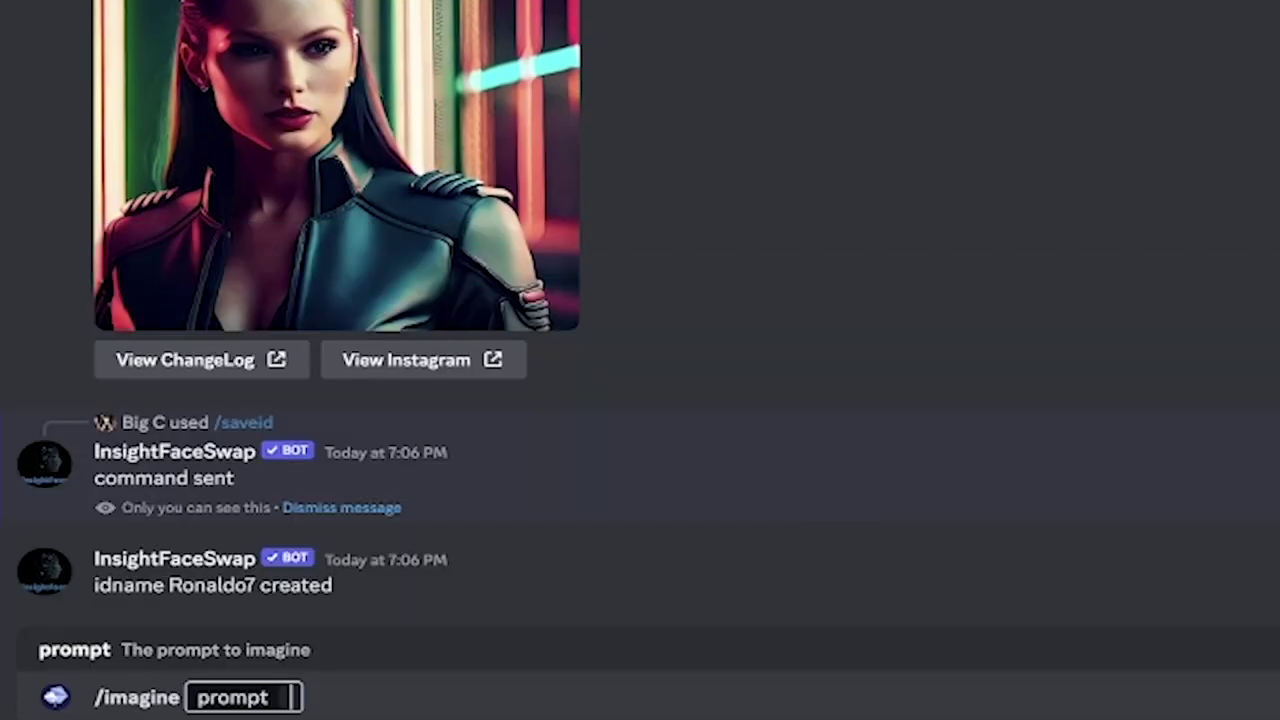
type("Cyberpunk wwarrio")
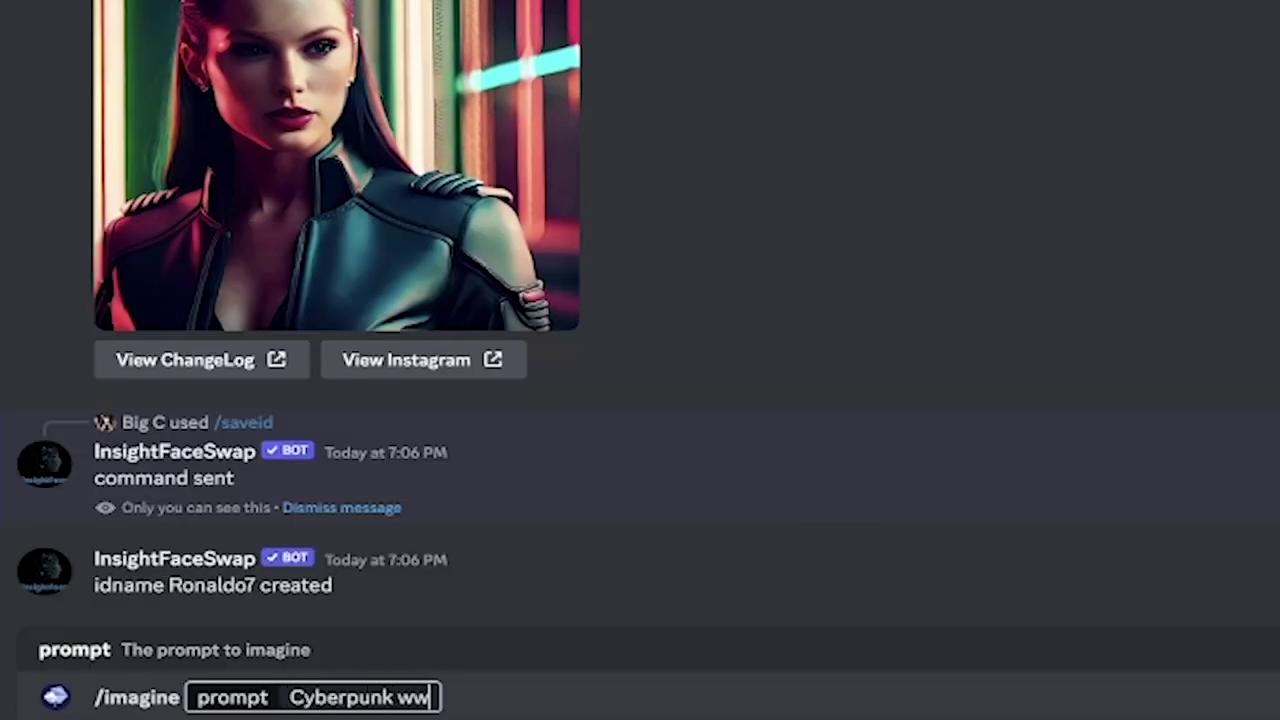
key("BackSpace")
key("BackSpace")
key("BackSpace")
key("BackSpace")
key("BackSpace")
key("BackSpace")
type("arrior,")
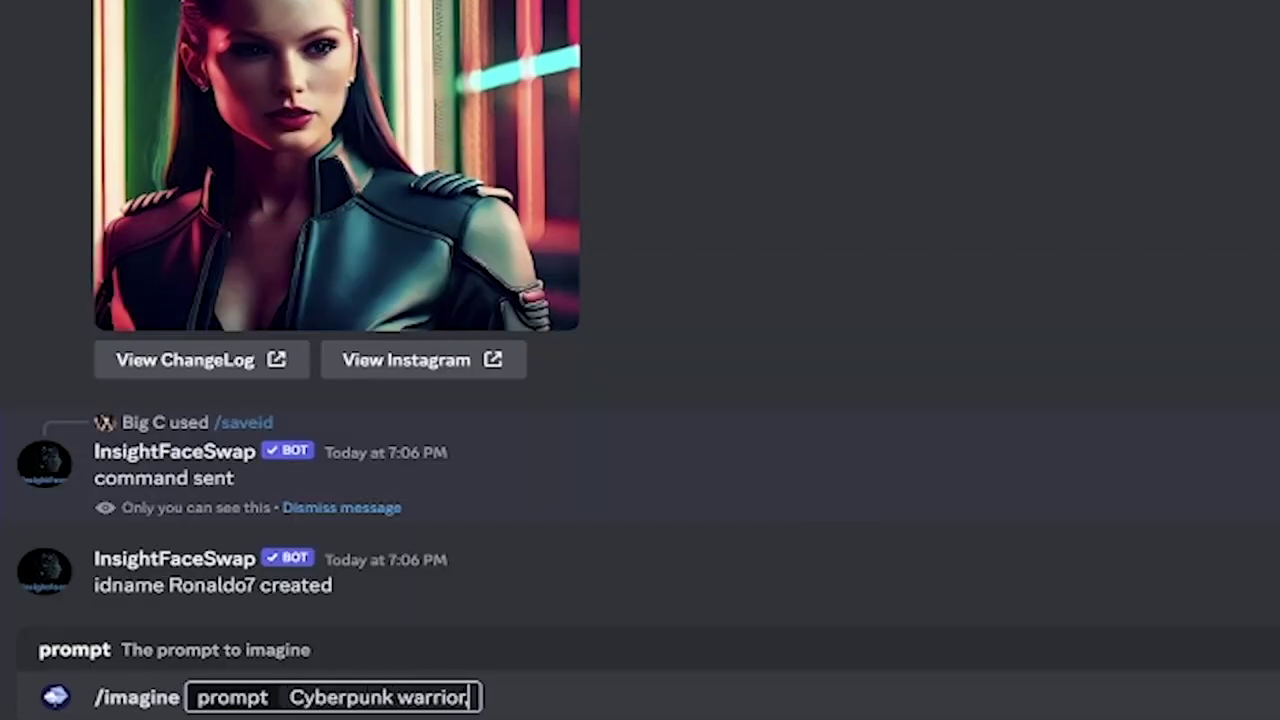
type(" male, looking a")
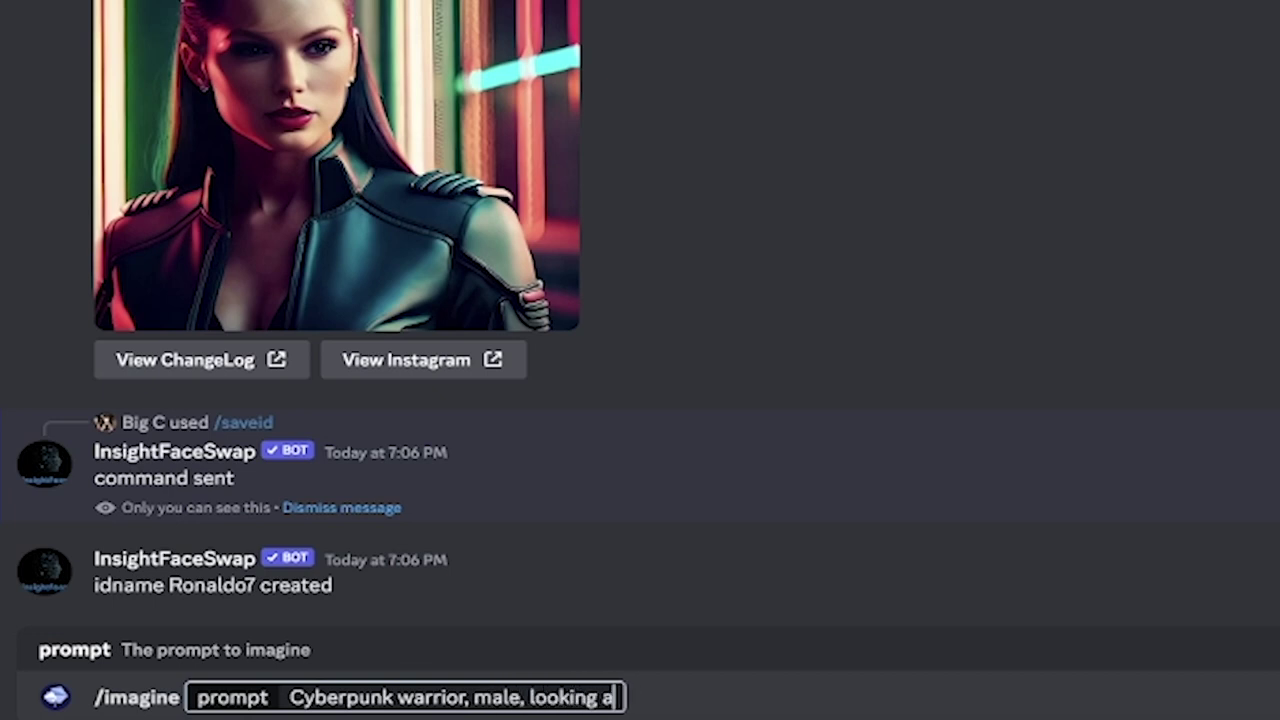
type("t camera, portrait close up shot")
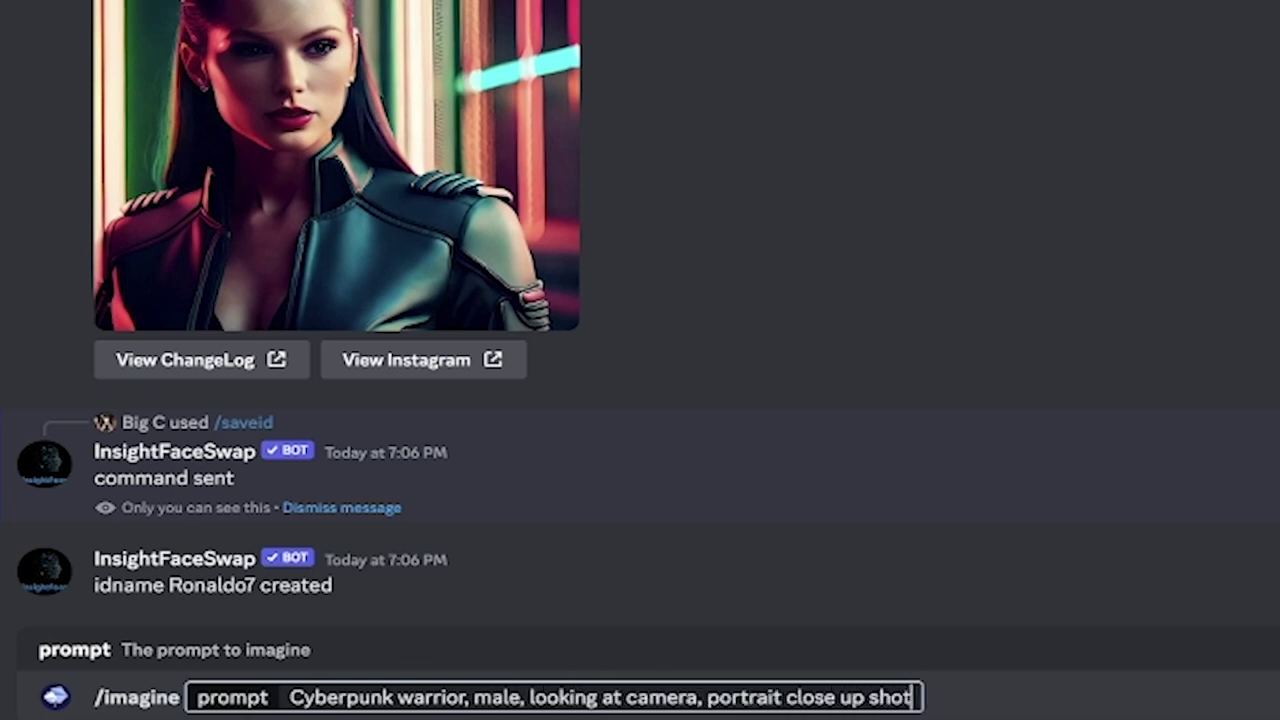
key("Return")
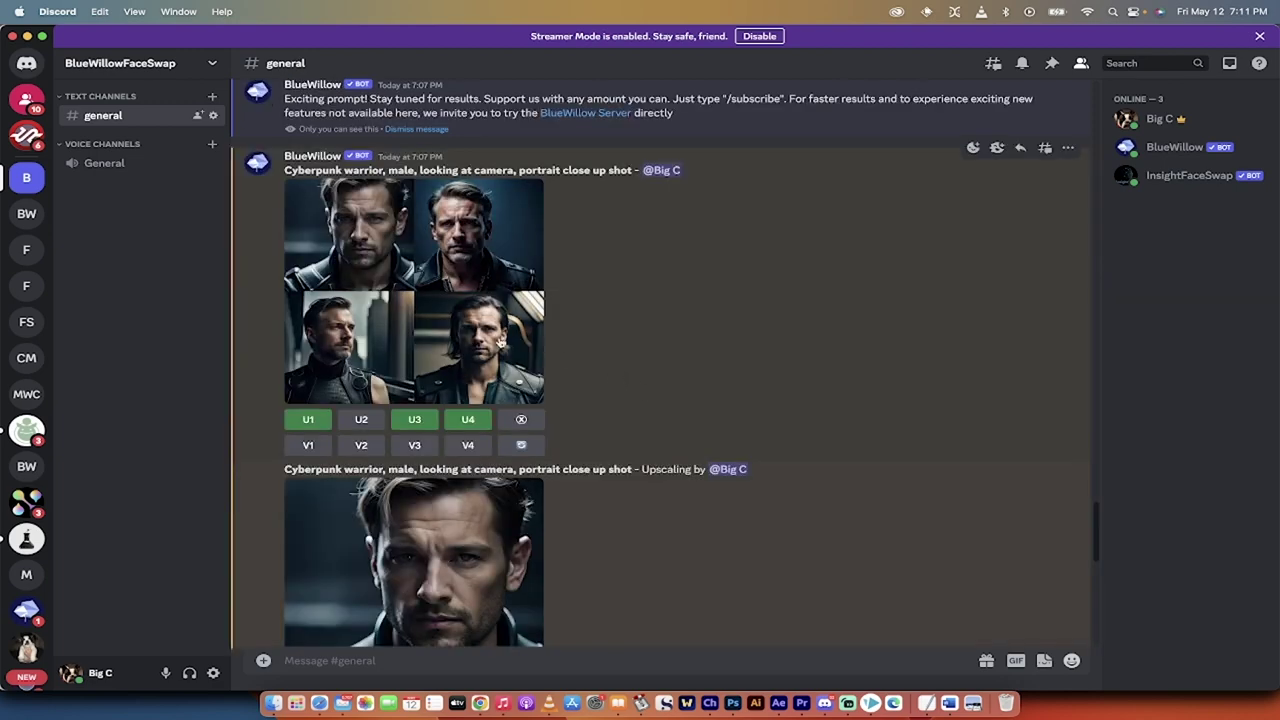
Enlarge and close the new warrior grid, then scroll through the upscaled portraits
left_click(458, 340)
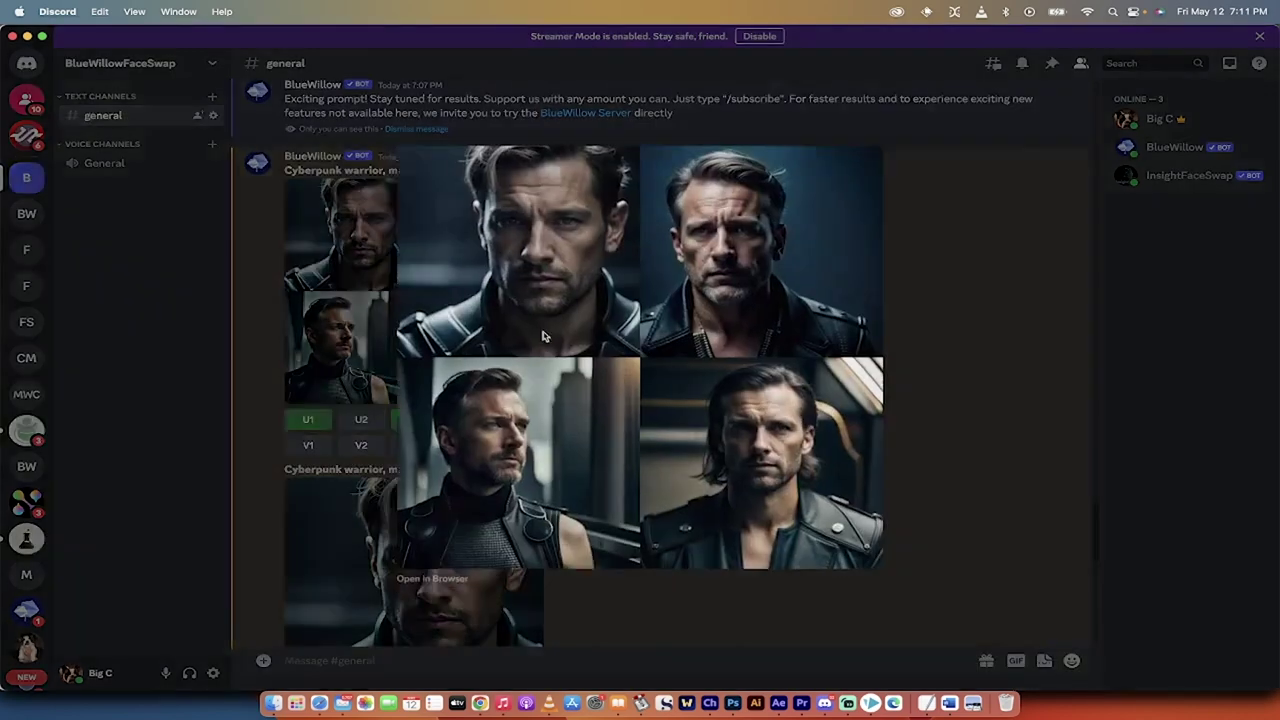
left_click(967, 379)
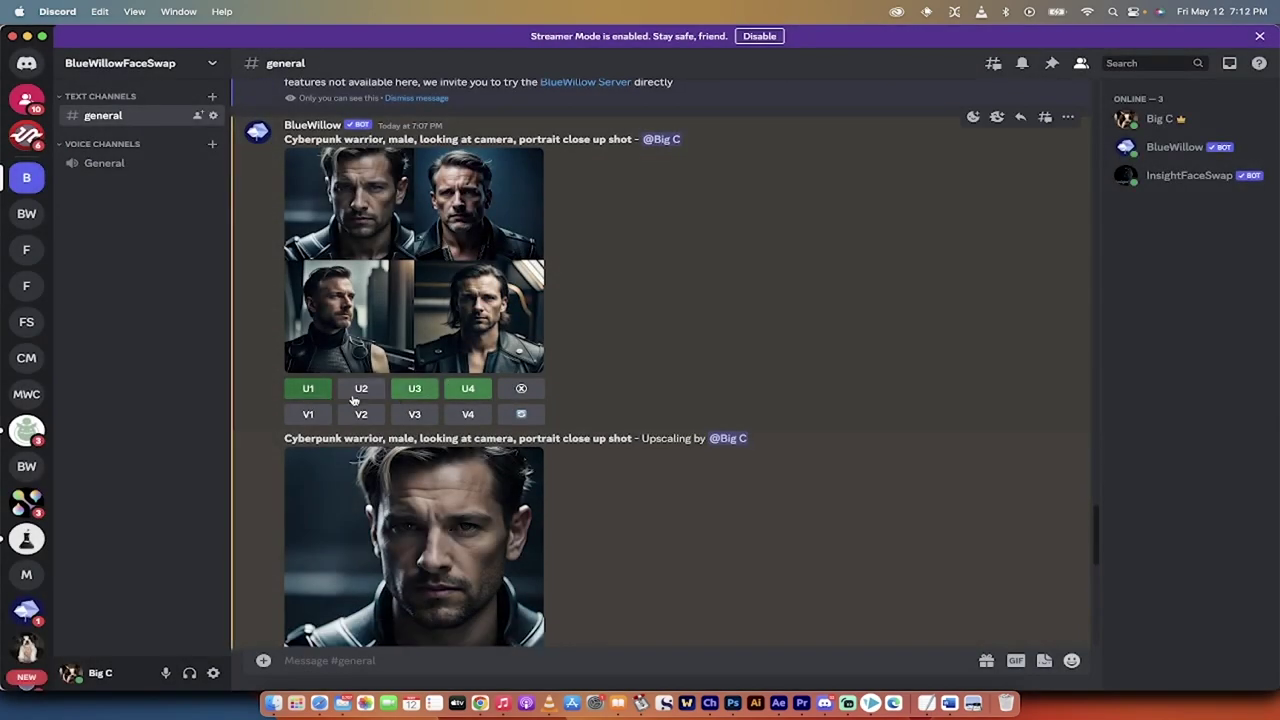
scroll(612, 453, "down", 3)
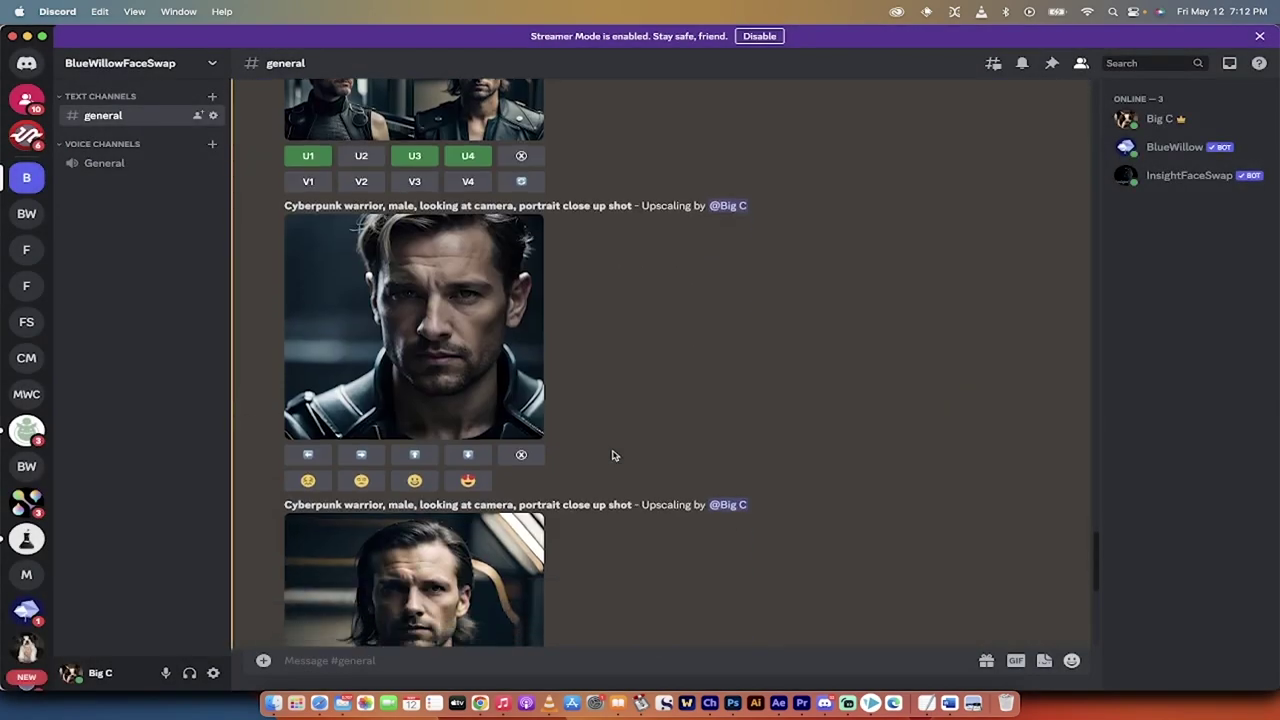
scroll(811, 370, "down", 6)
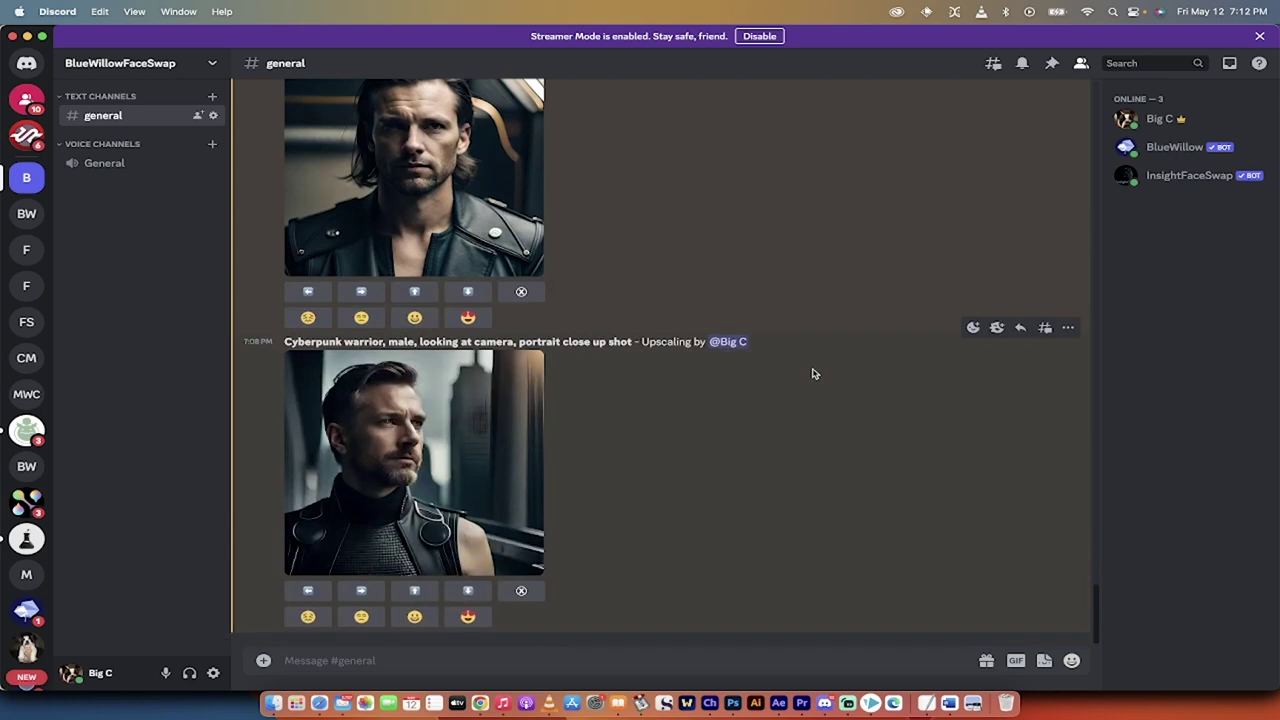
scroll(812, 373, "up", 6)
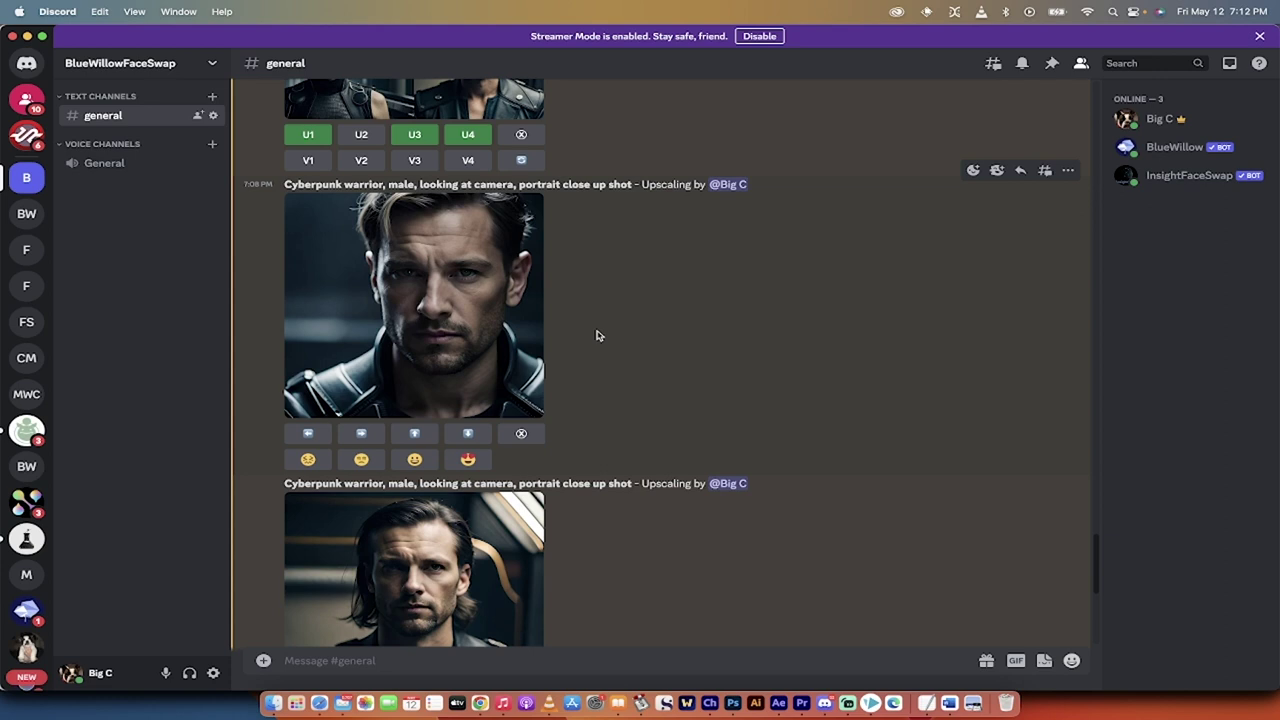
Save the first upscaled warrior portrait to the Desktop as Cyber1.jpg
right_click(475, 347)
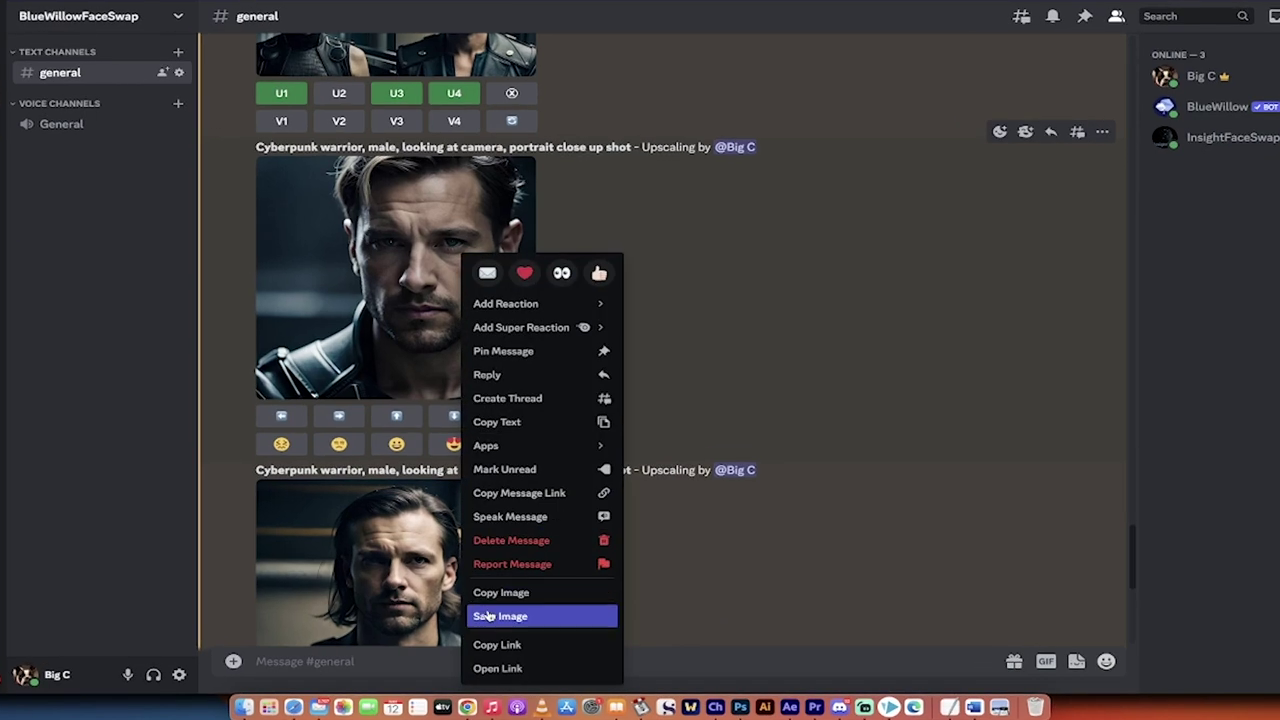
left_click(500, 617)
type("Cyber")
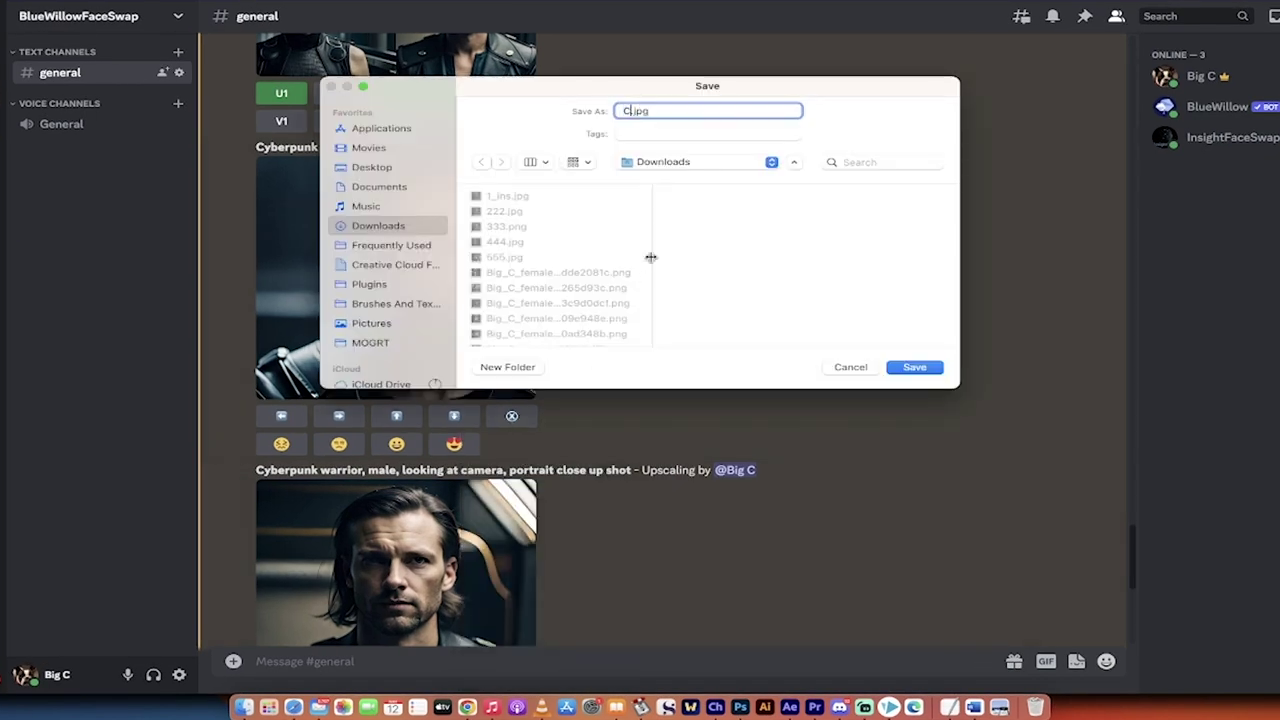
type("1")
left_click(387, 170)
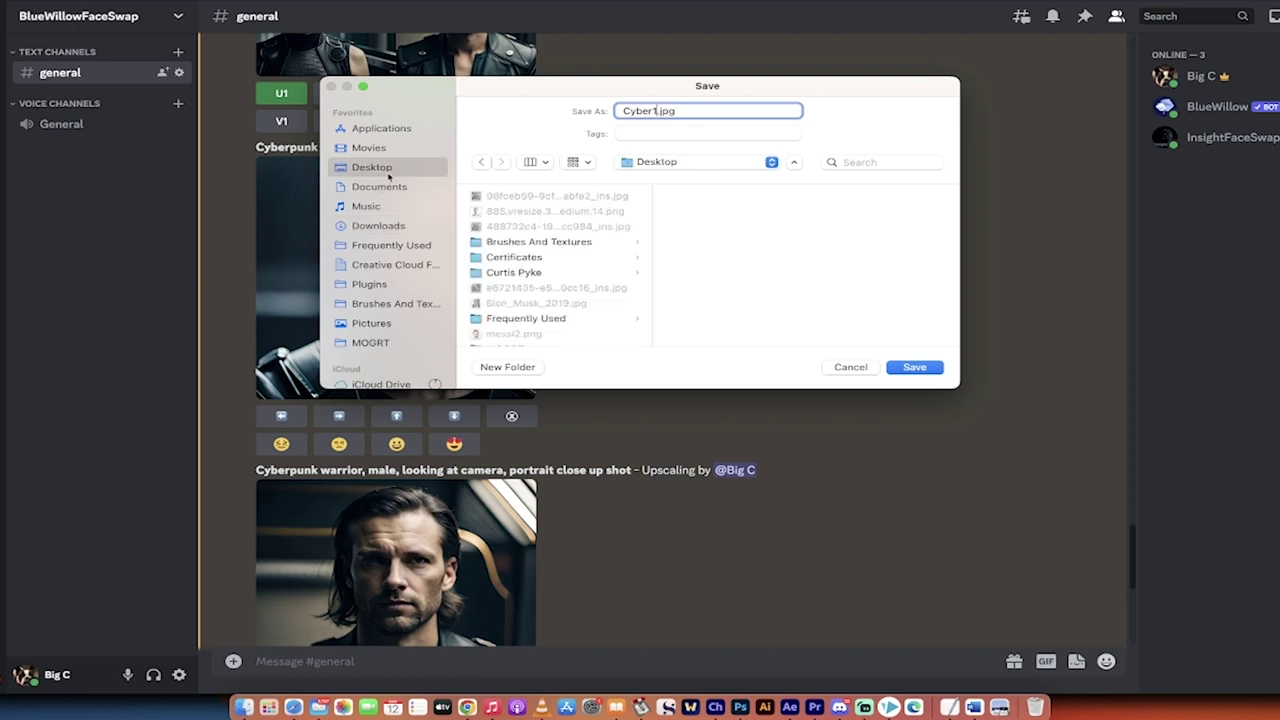
left_click(914, 367)
Save the long-haired warrior portrait to the Desktop as Cyber2.jpg
scroll(871, 440, "down", 5)
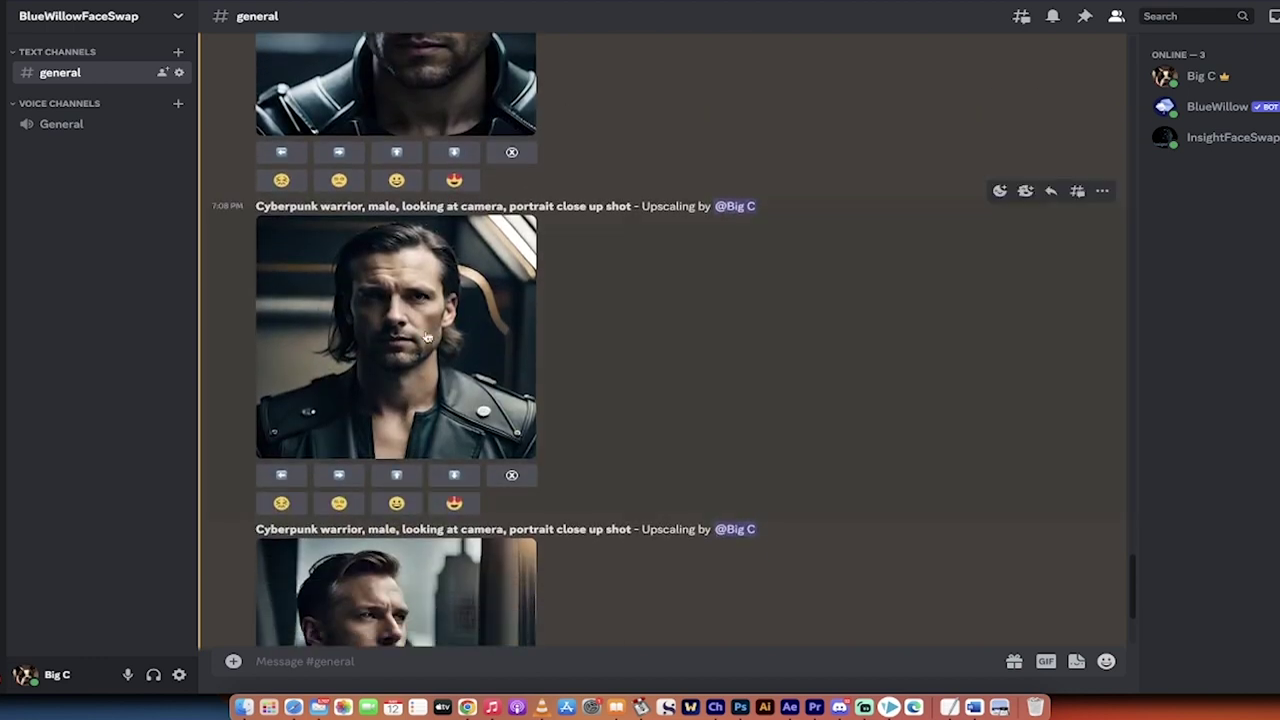
right_click(428, 336)
left_click(465, 616)
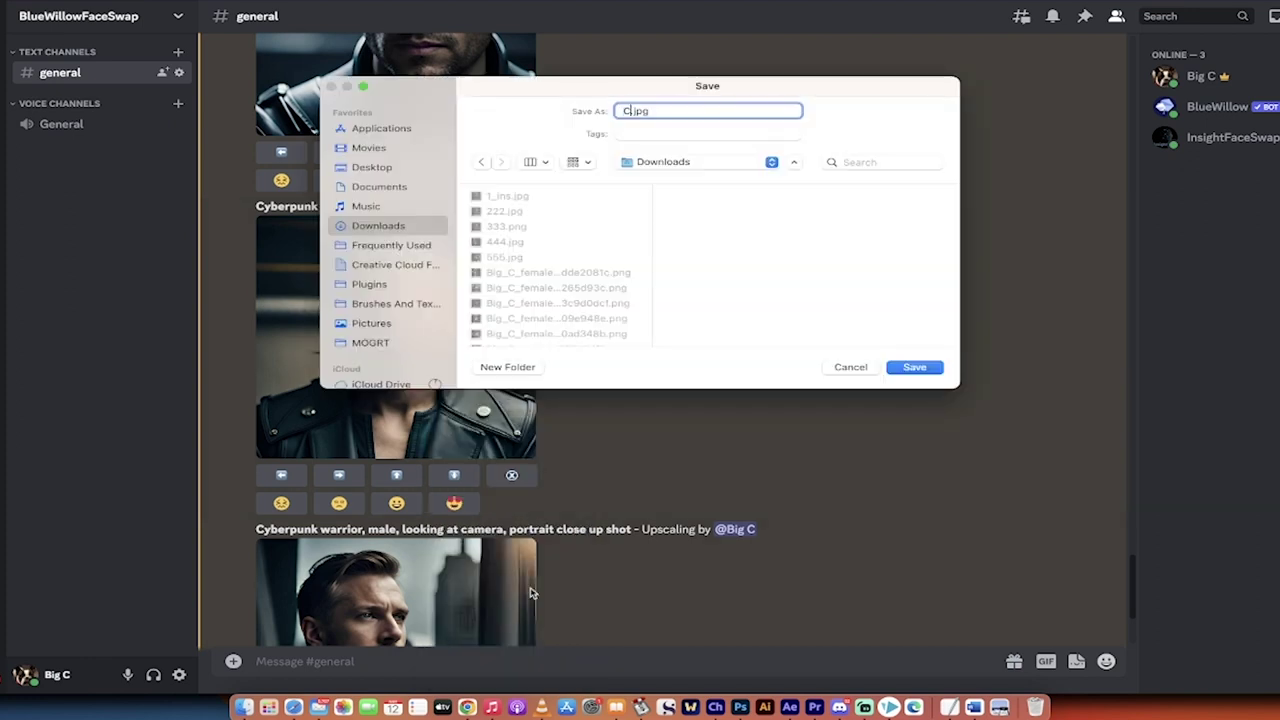
type("Cyber2")
left_click(372, 167)
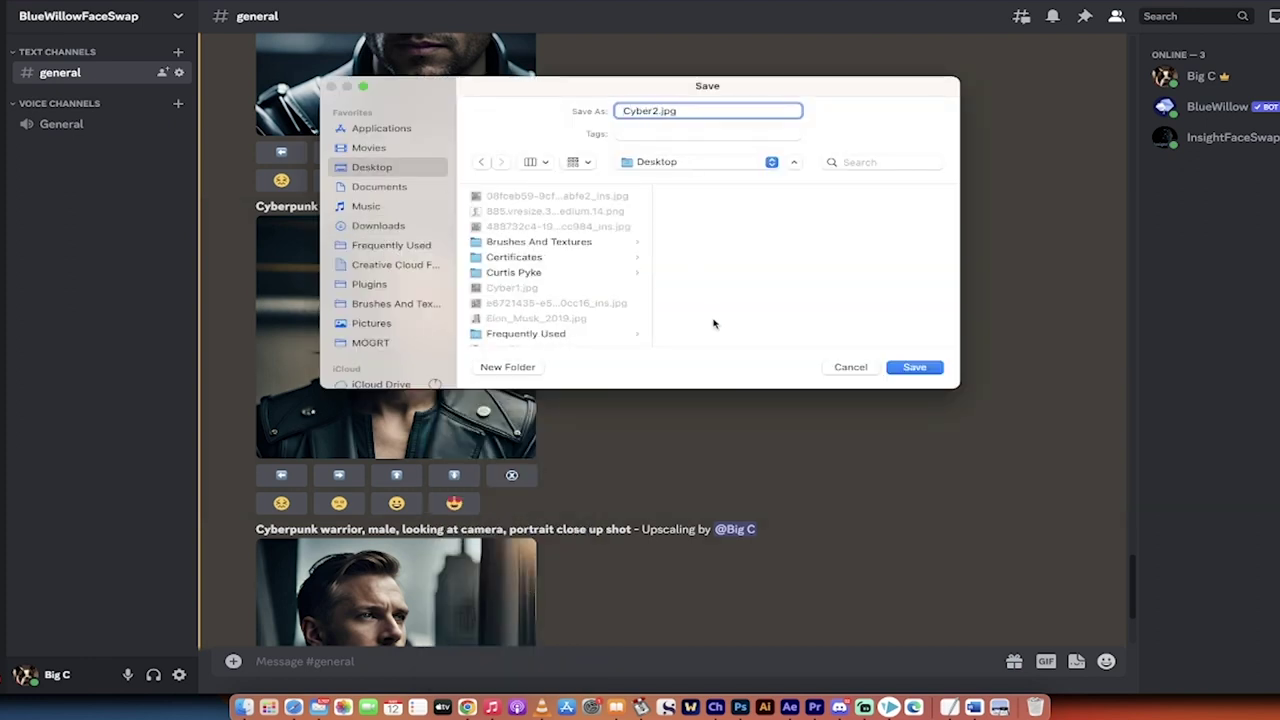
left_click(914, 367)
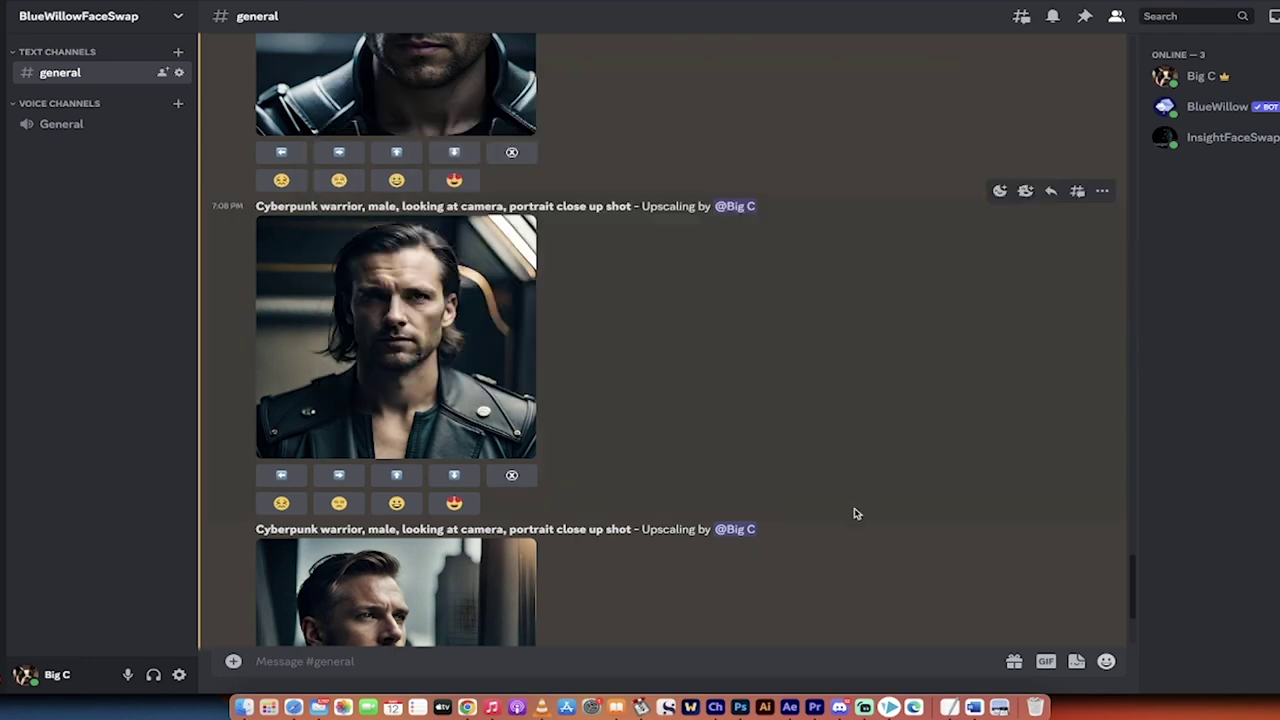
scroll(855, 514, "down", 3)
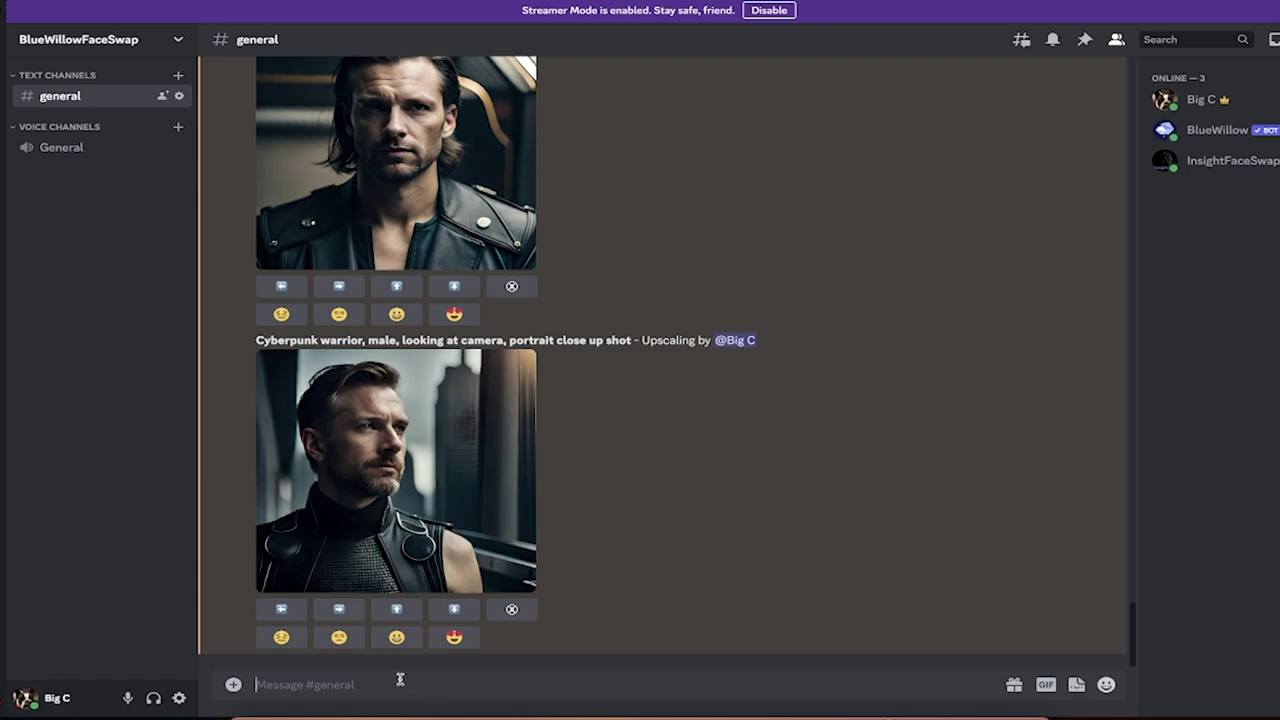
Start /swapid and attach Cyber1.jpg from the Desktop as the target image
type("/swa")
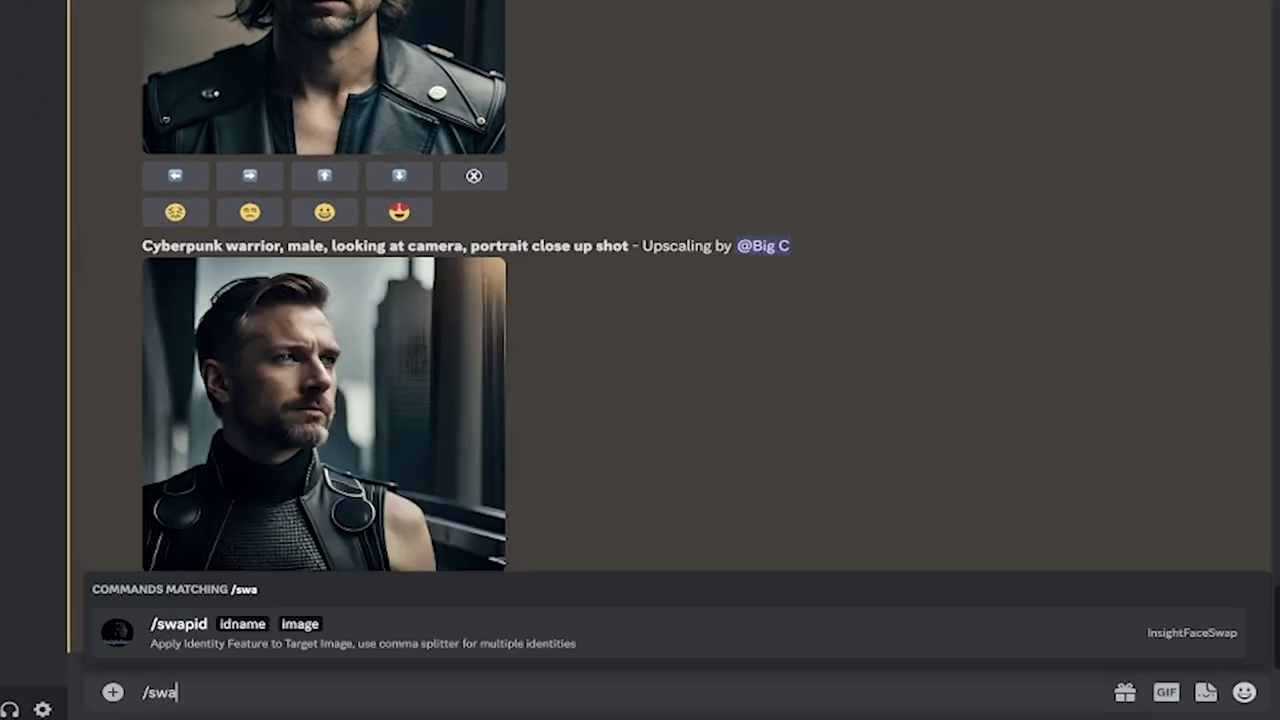
type("pid")
key("Tab")
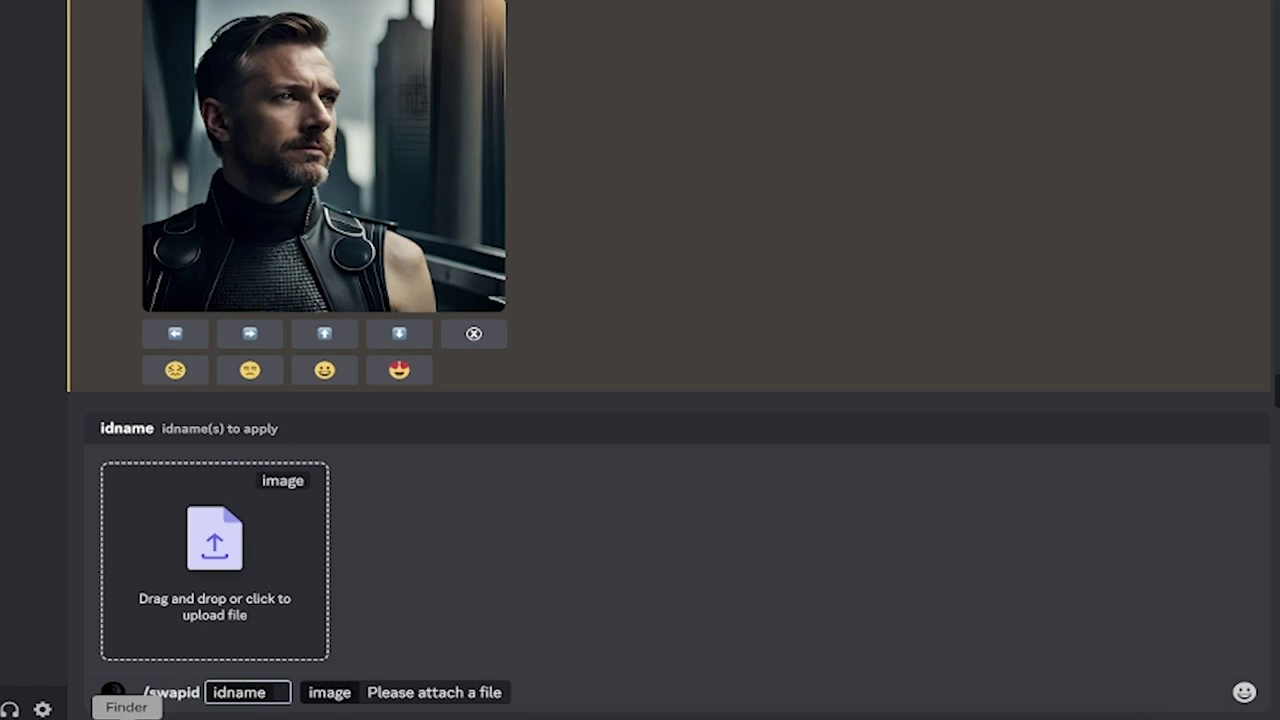
left_click(126, 716)
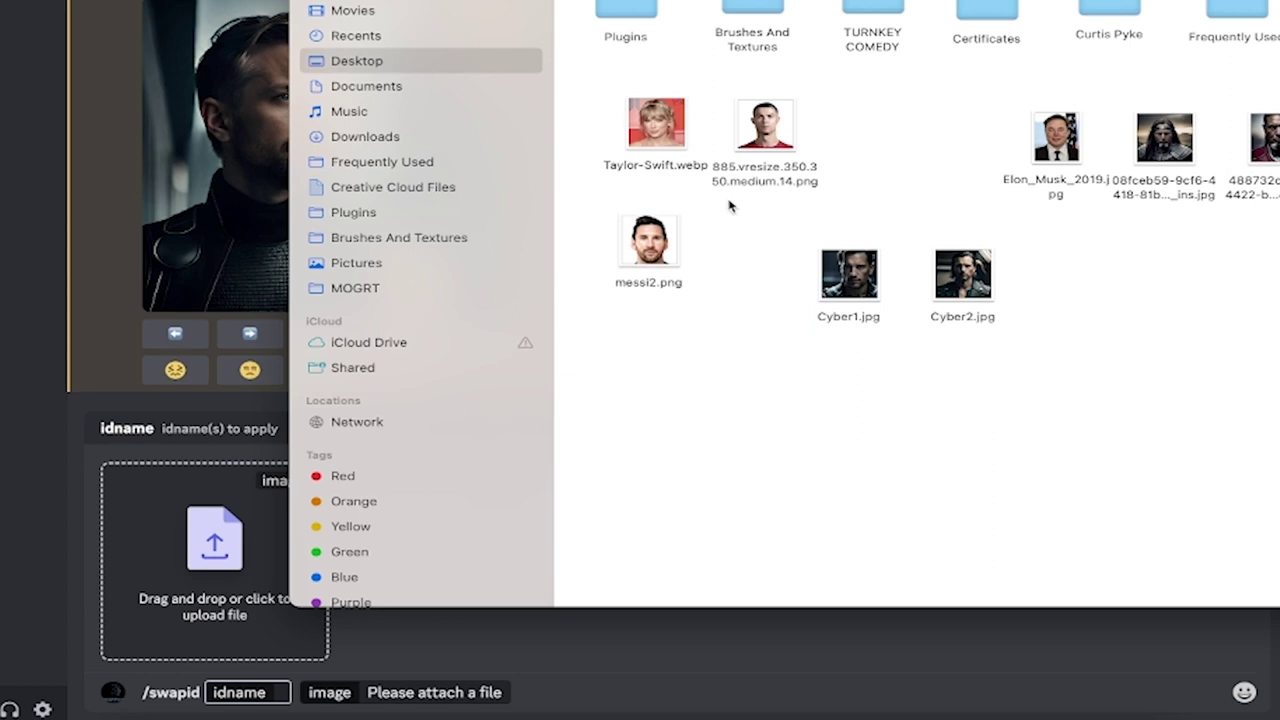
left_click(868, 292)
left_click(984, 276)
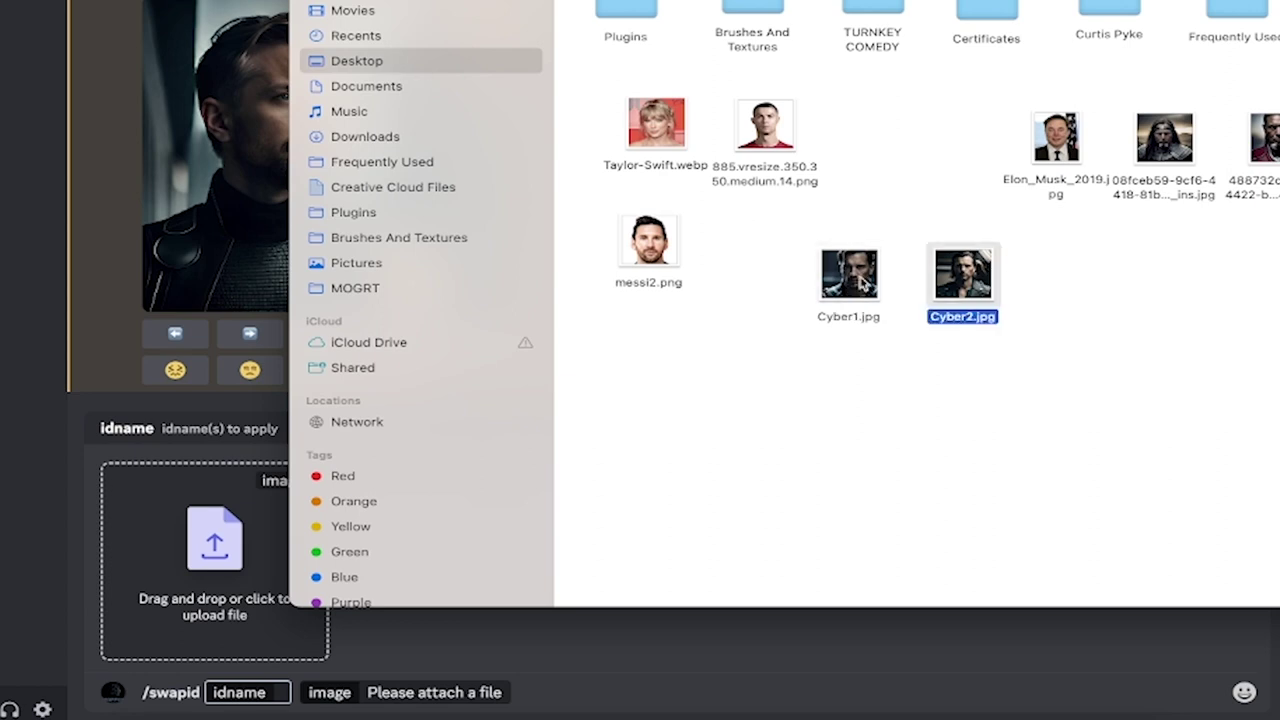
left_click_drag(862, 284, 226, 542)
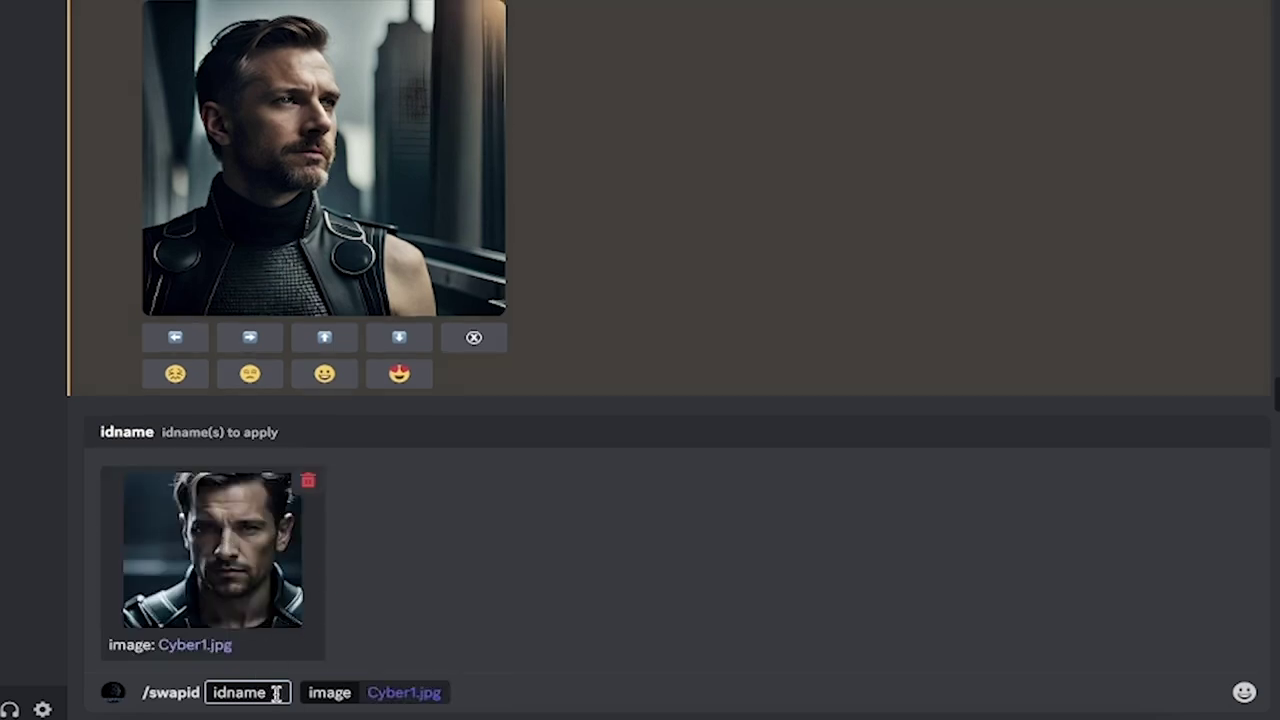
Set idname to Ronaldo7, send the command, and inspect the face-swapped result
type("Ronaldo")
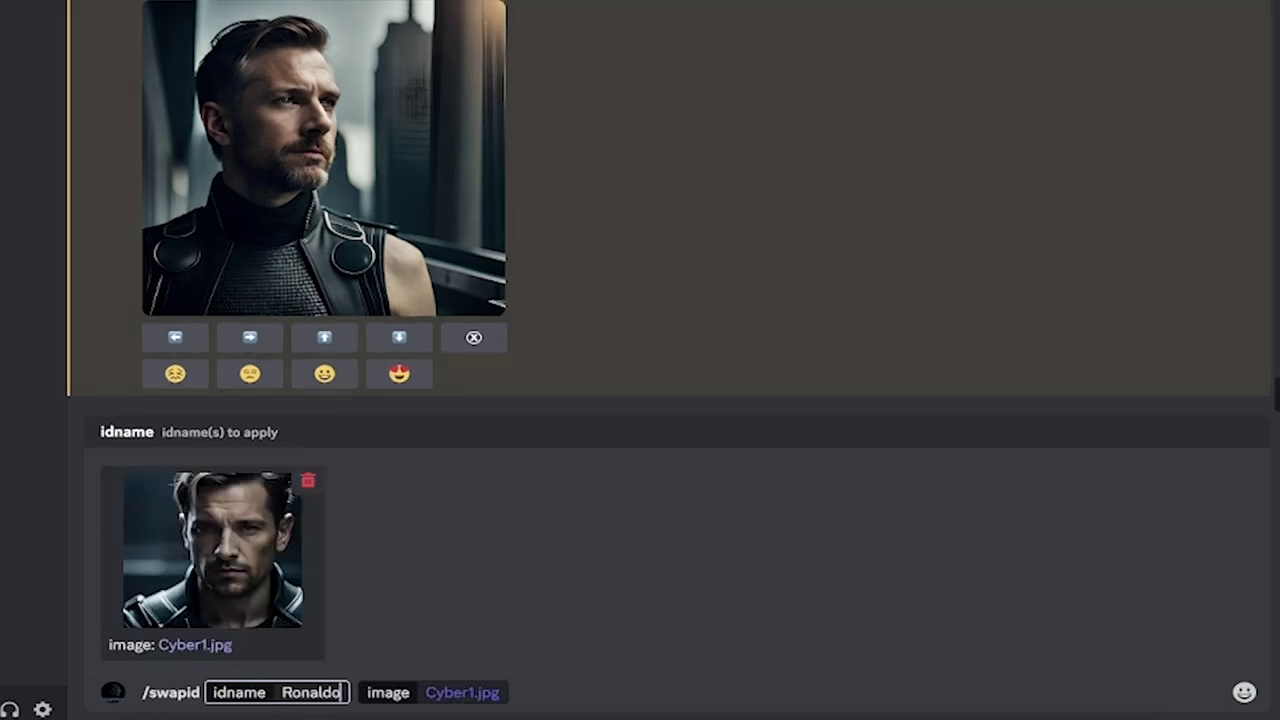
type("7")
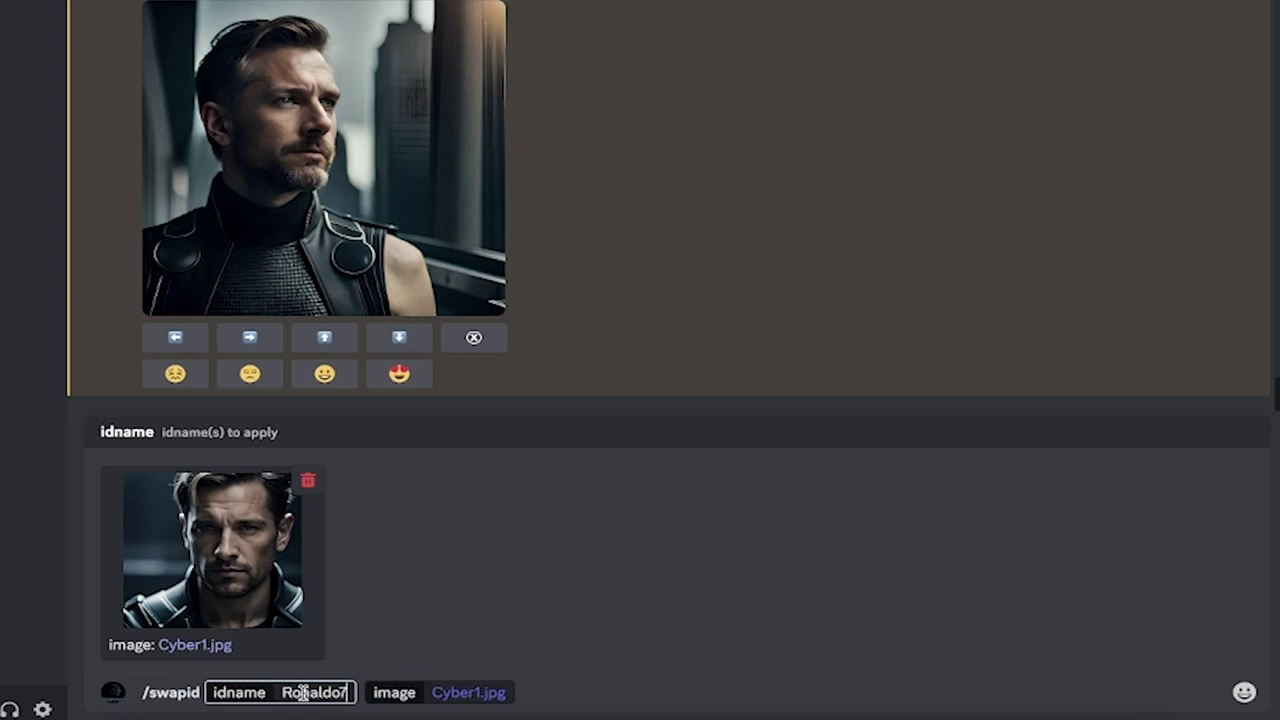
key("Return")
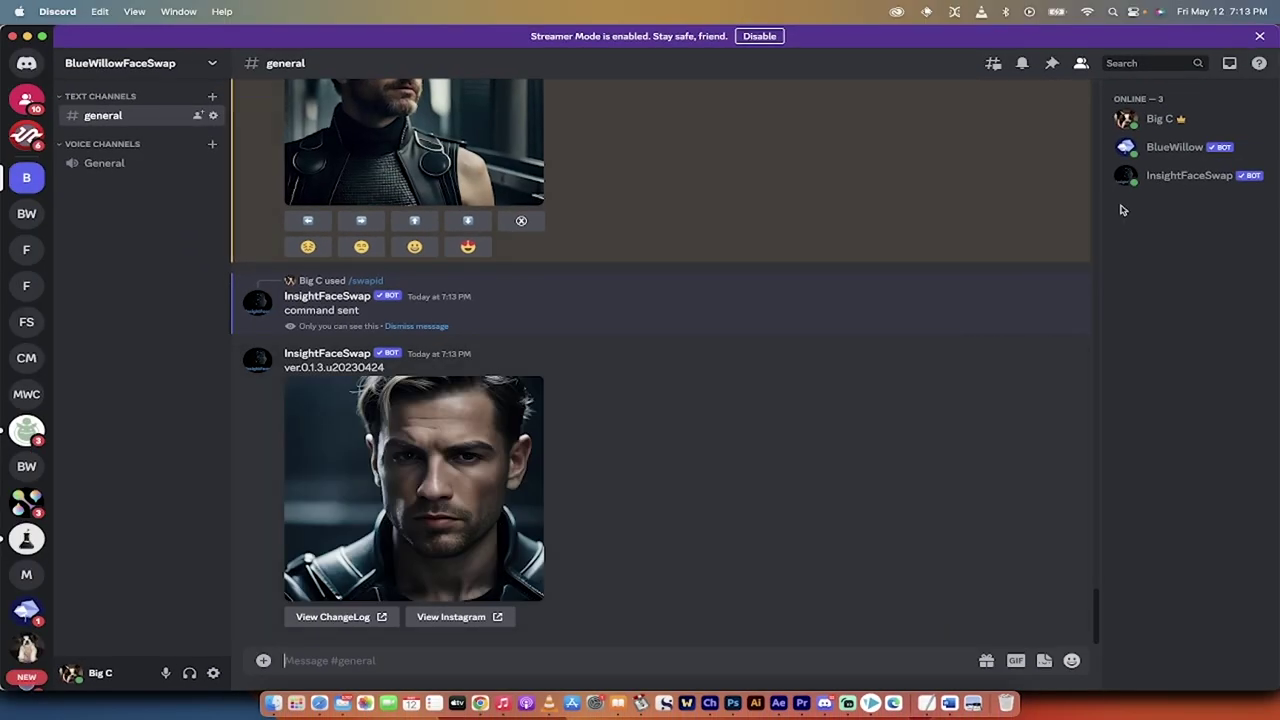
left_click(524, 511)
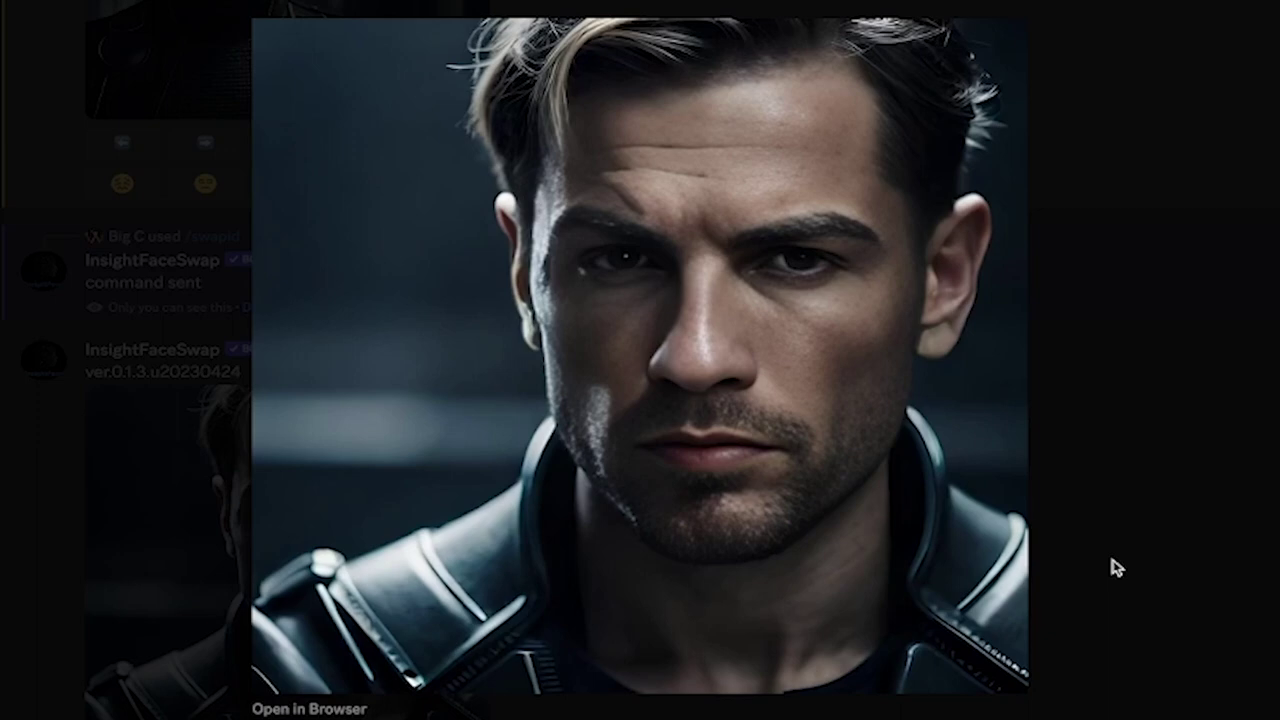
left_click(1116, 569)
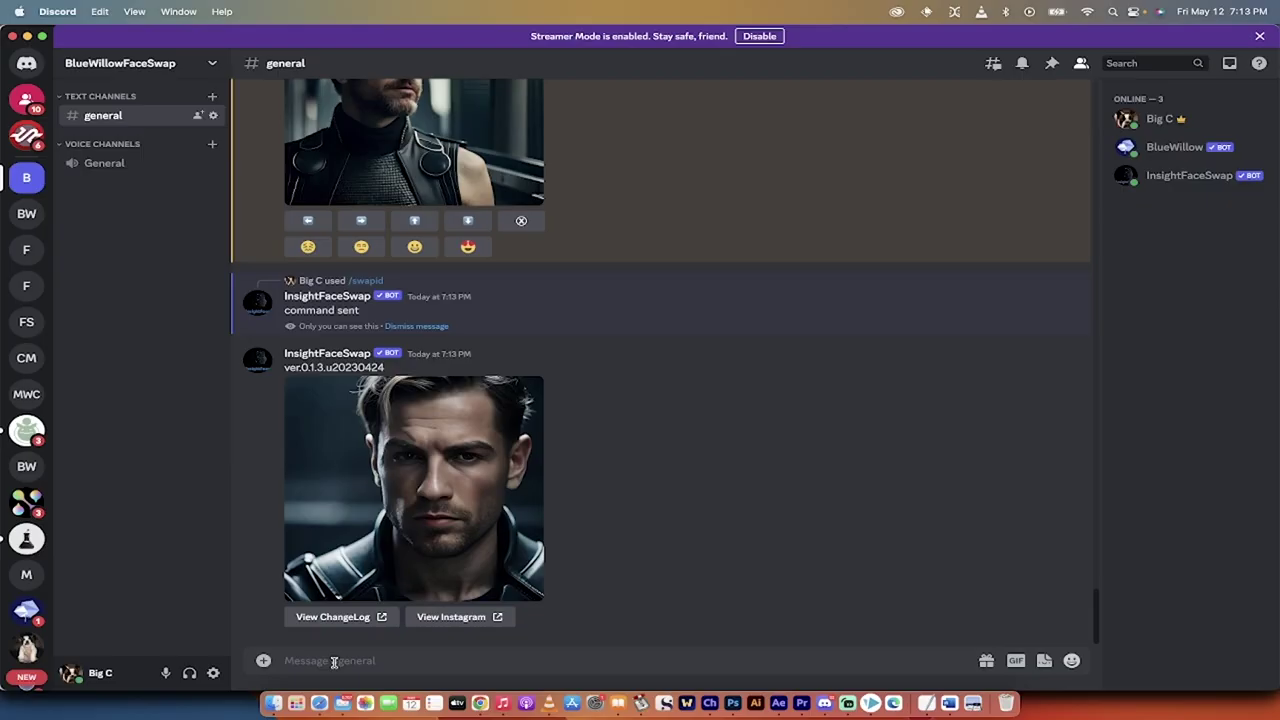
Run /swapid with Cyber2.jpg from the Desktop as the image and idname Ronaldo7
type("/swapid")
key("Tab")
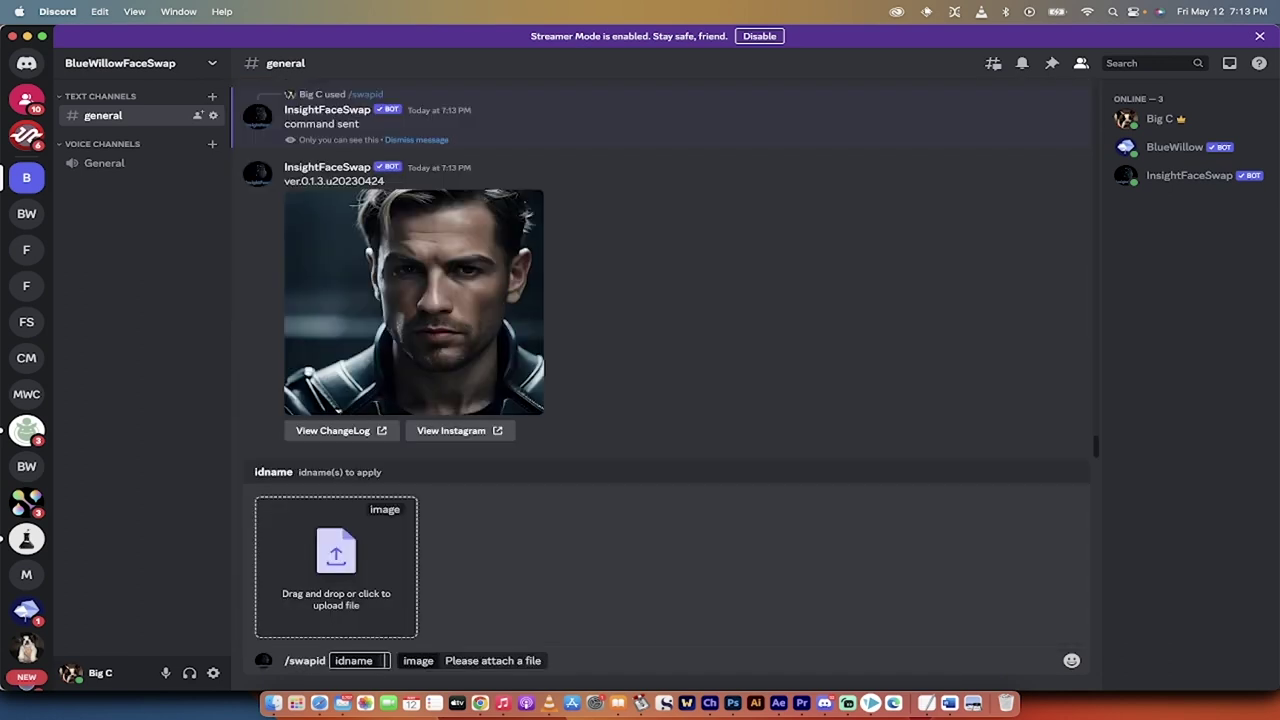
left_click(274, 703)
left_click_drag(872, 378, 358, 535)
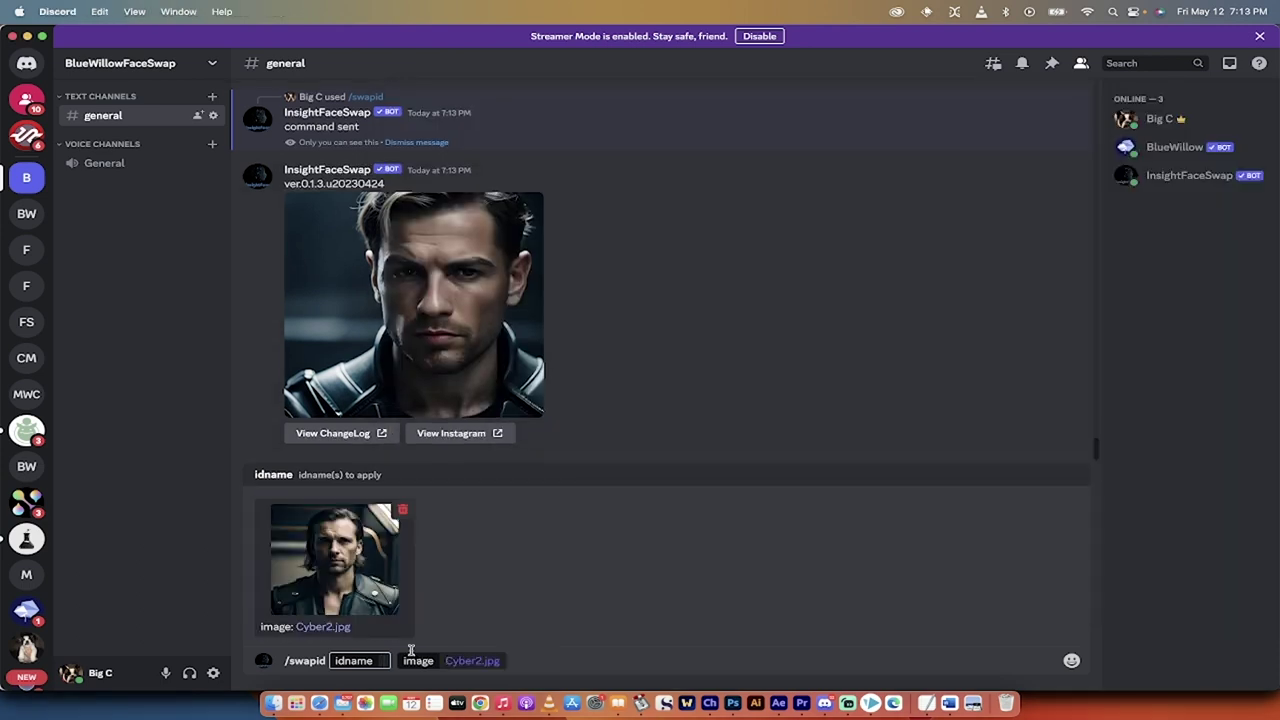
type("Ronaldo7")
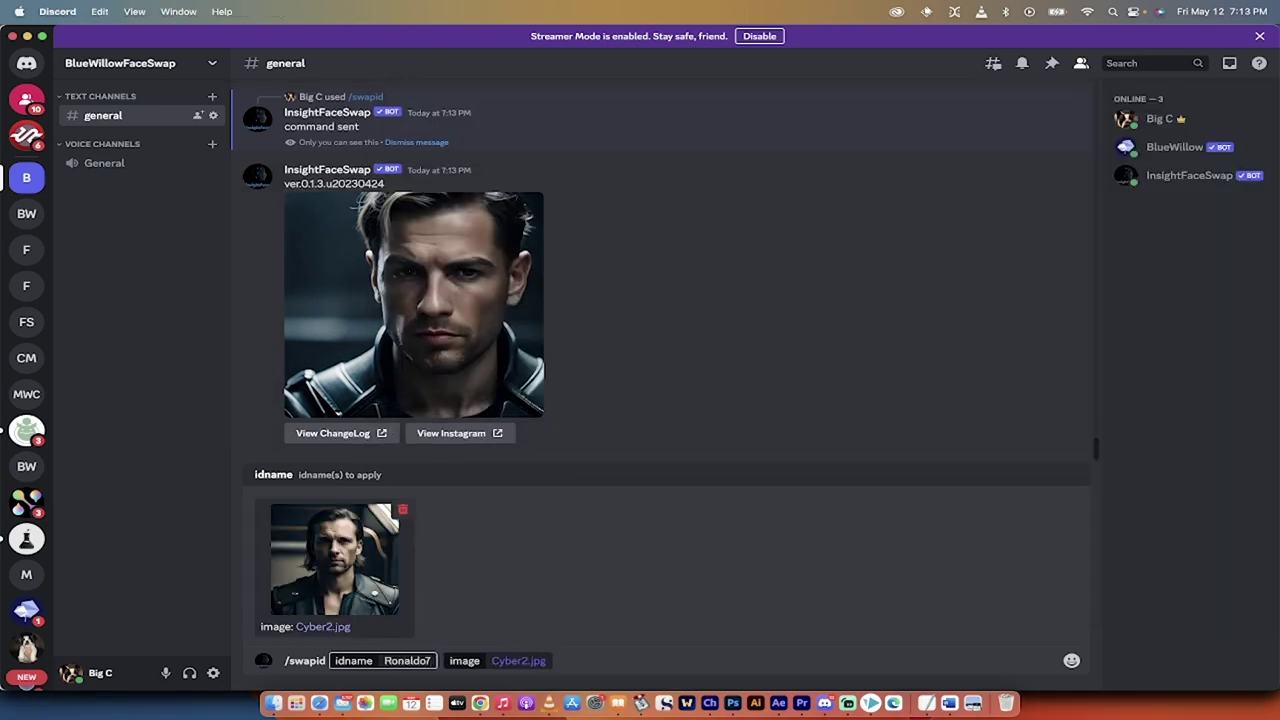
key("Return")
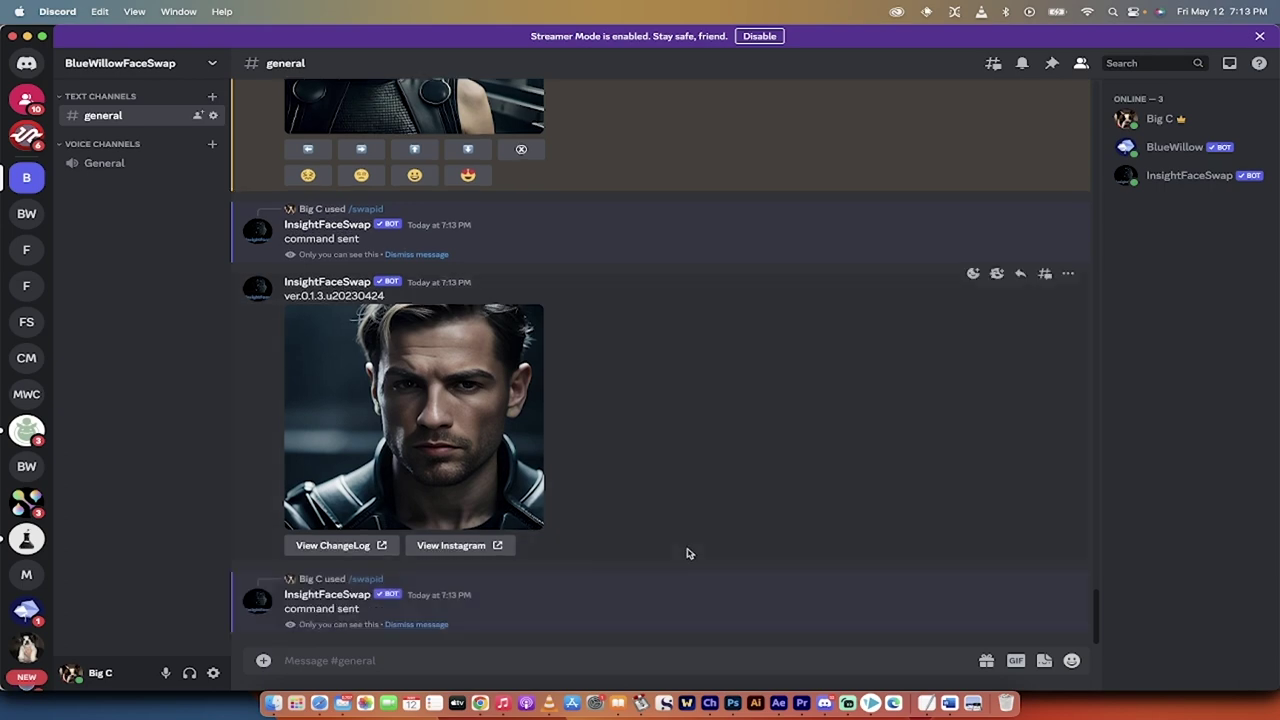